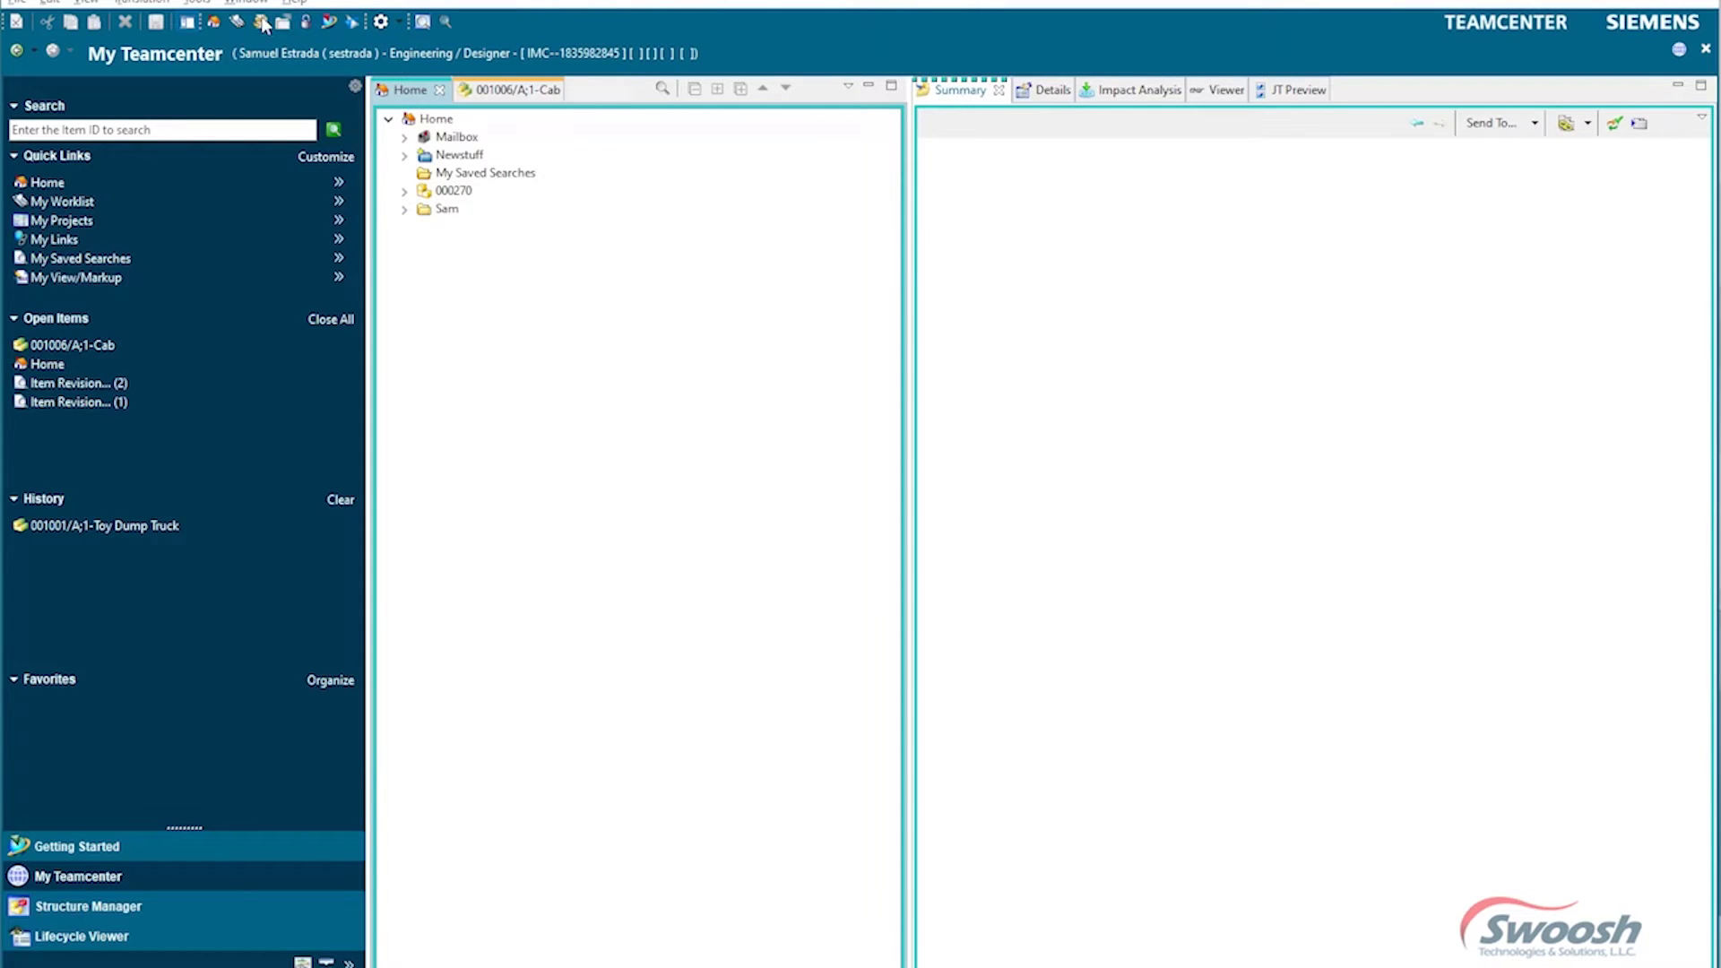
Step: Hide the navigation pane, expand the Sam folder and select Cab part 001006/A;1-Cab
click(187, 24)
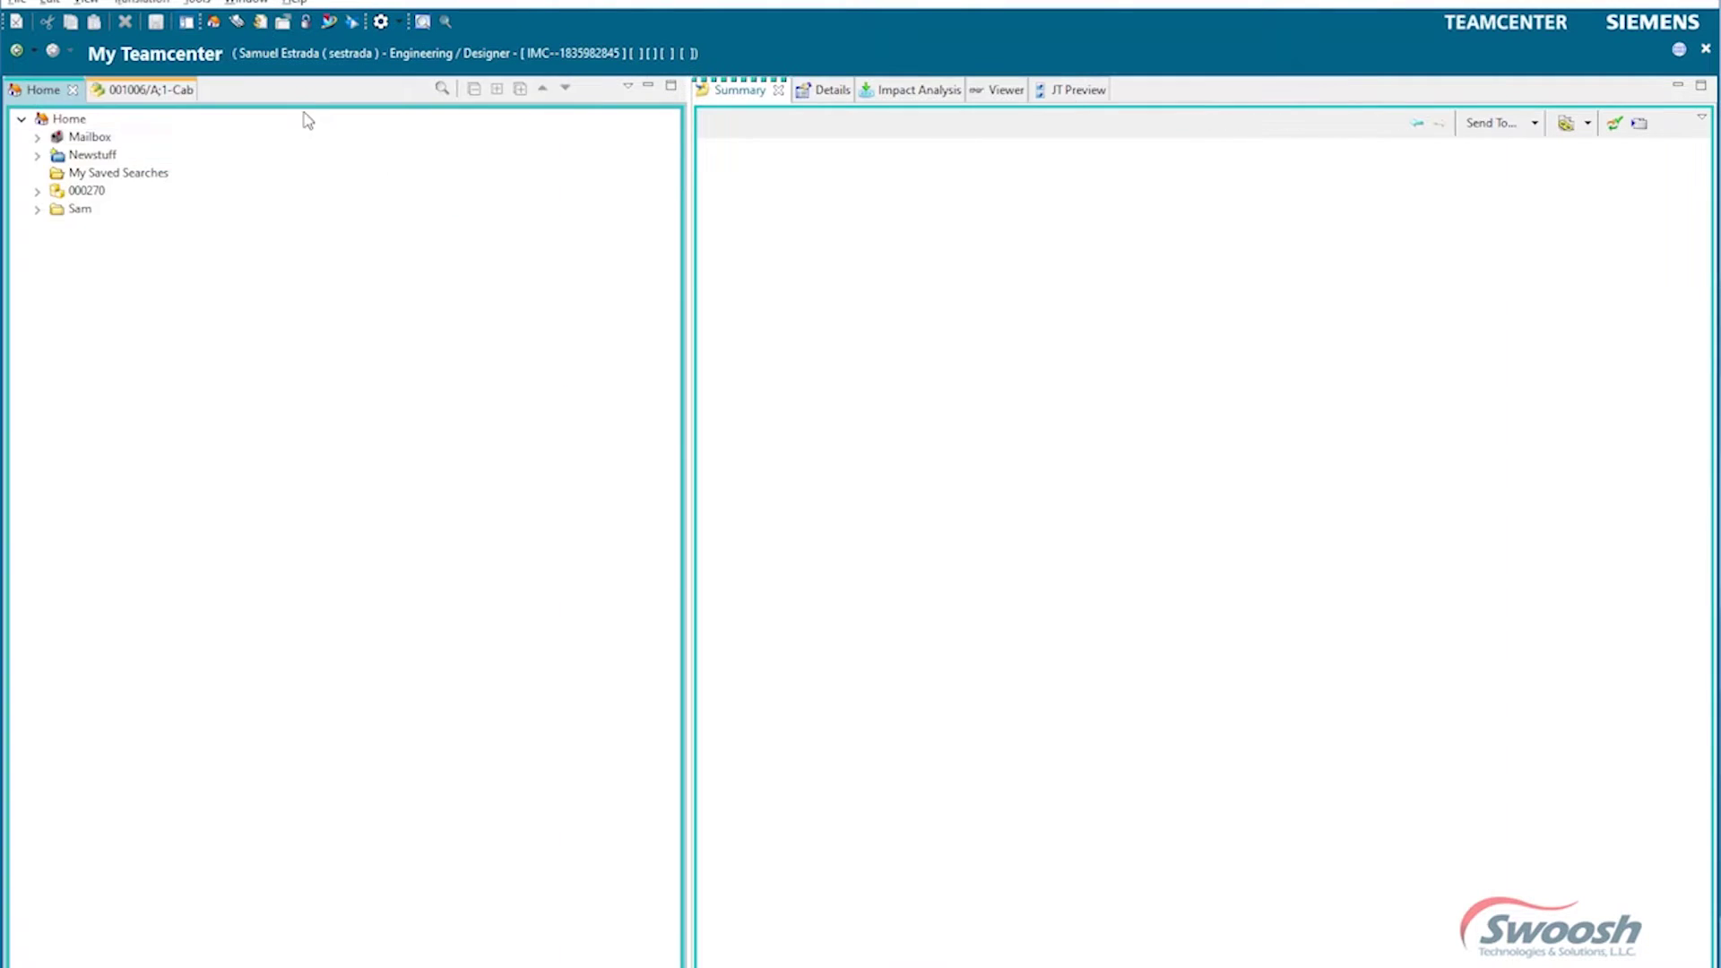
click(37, 192)
click(37, 192)
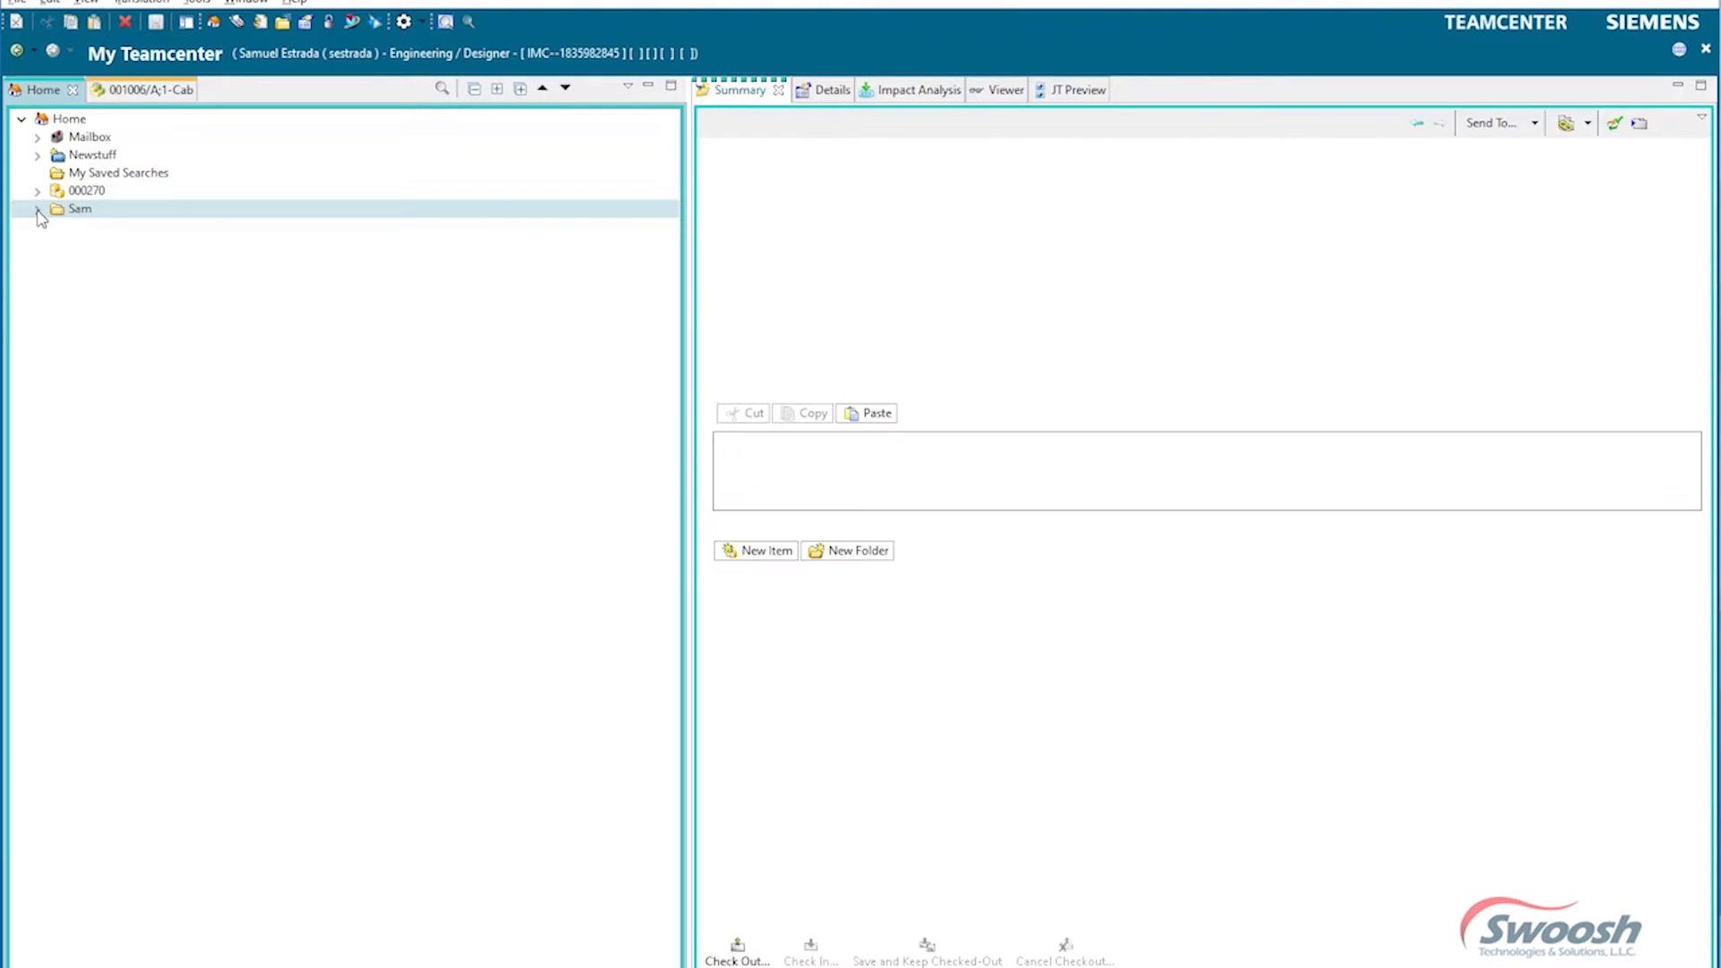
click(37, 210)
click(205, 518)
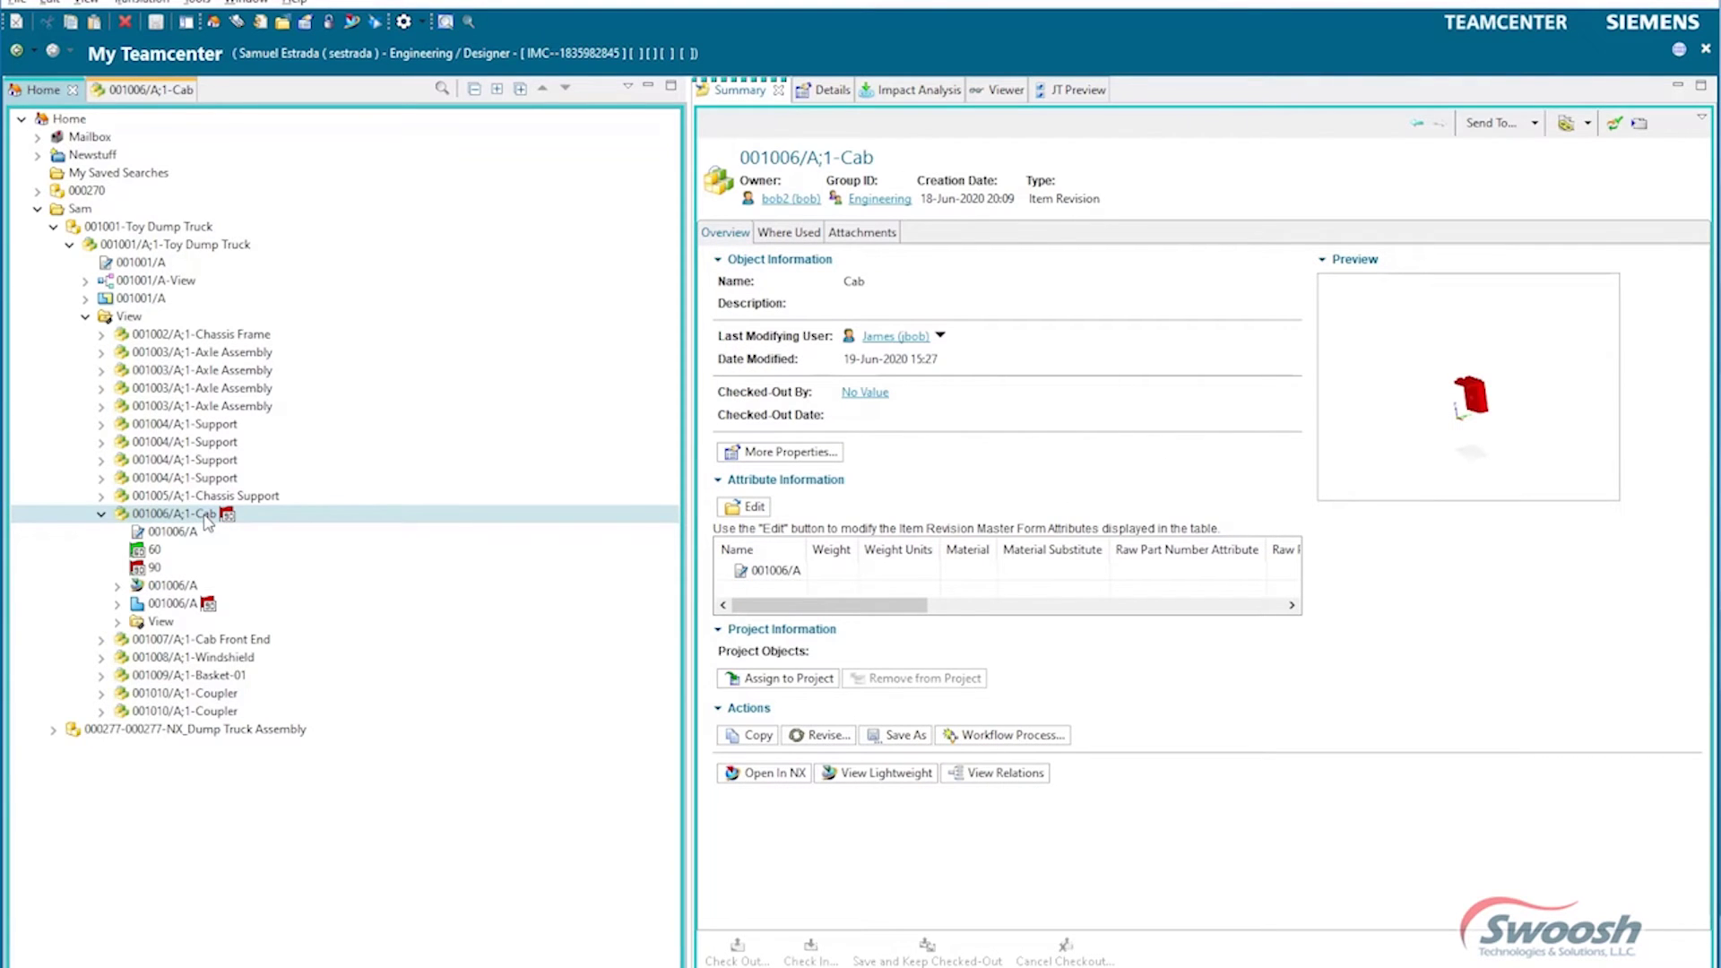
Step: Inspect Cab revisions A and C, then select revision C's Solid Edge part file 001006/C
click(137, 92)
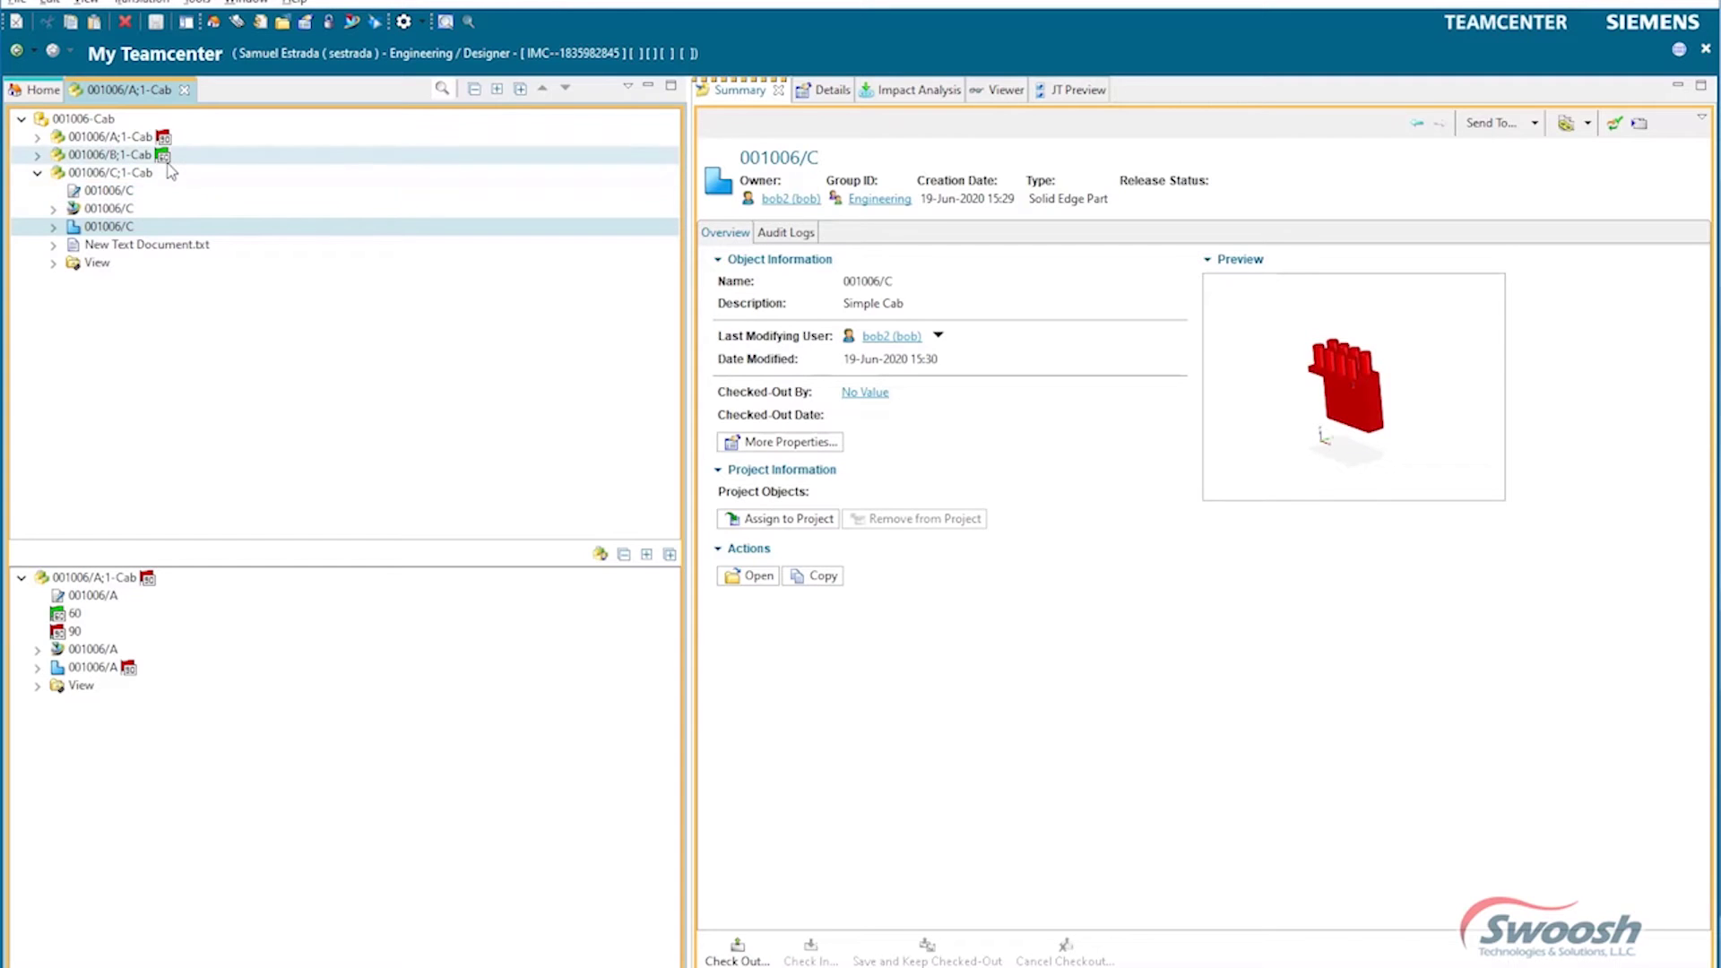
click(114, 140)
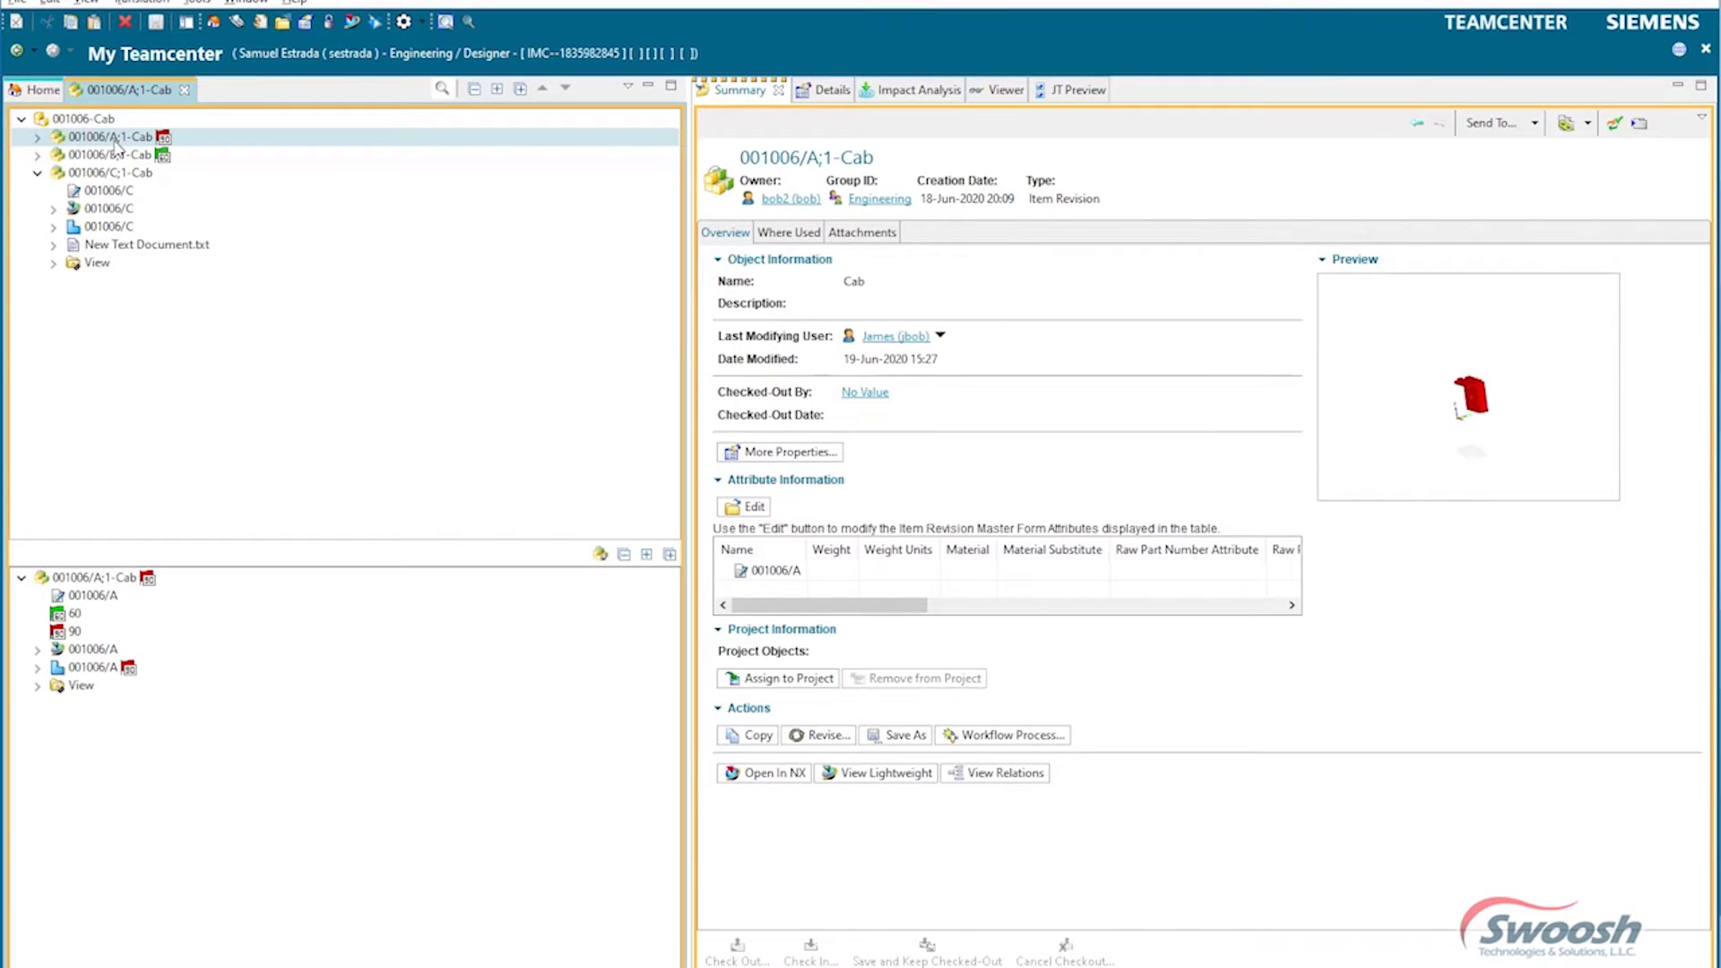
click(97, 174)
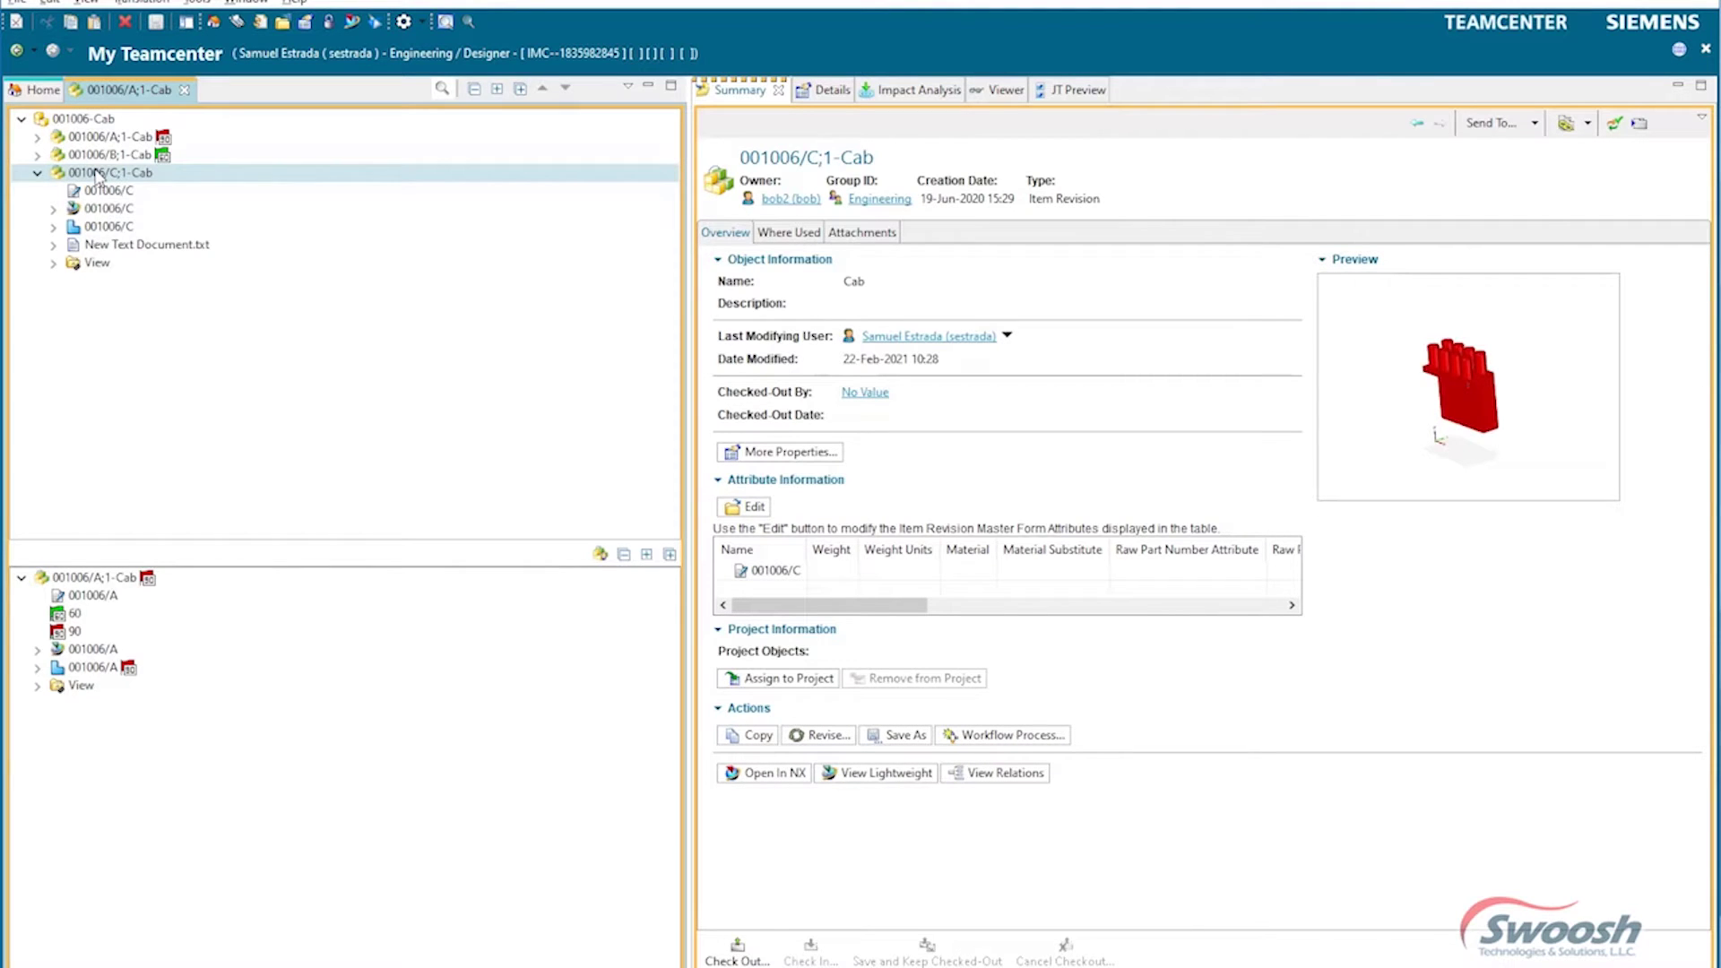
click(92, 227)
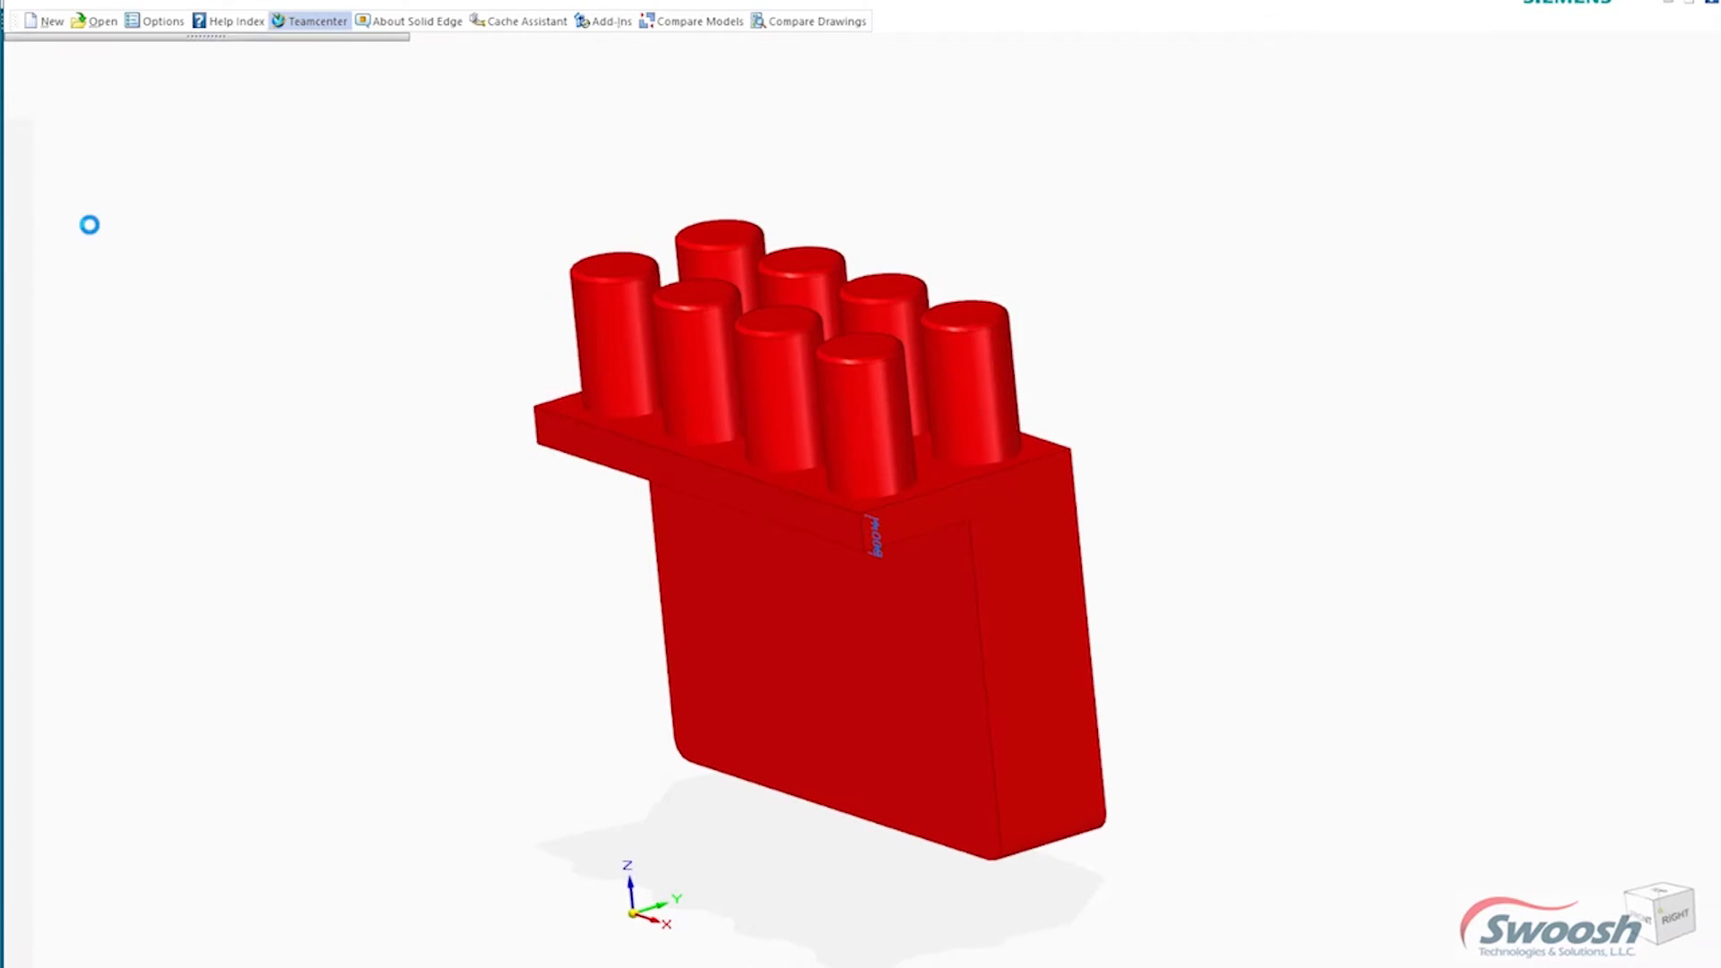
Step: Run Teamcenter Where Used twice on the Cab model, confirming nothing uses it
click(680, 4)
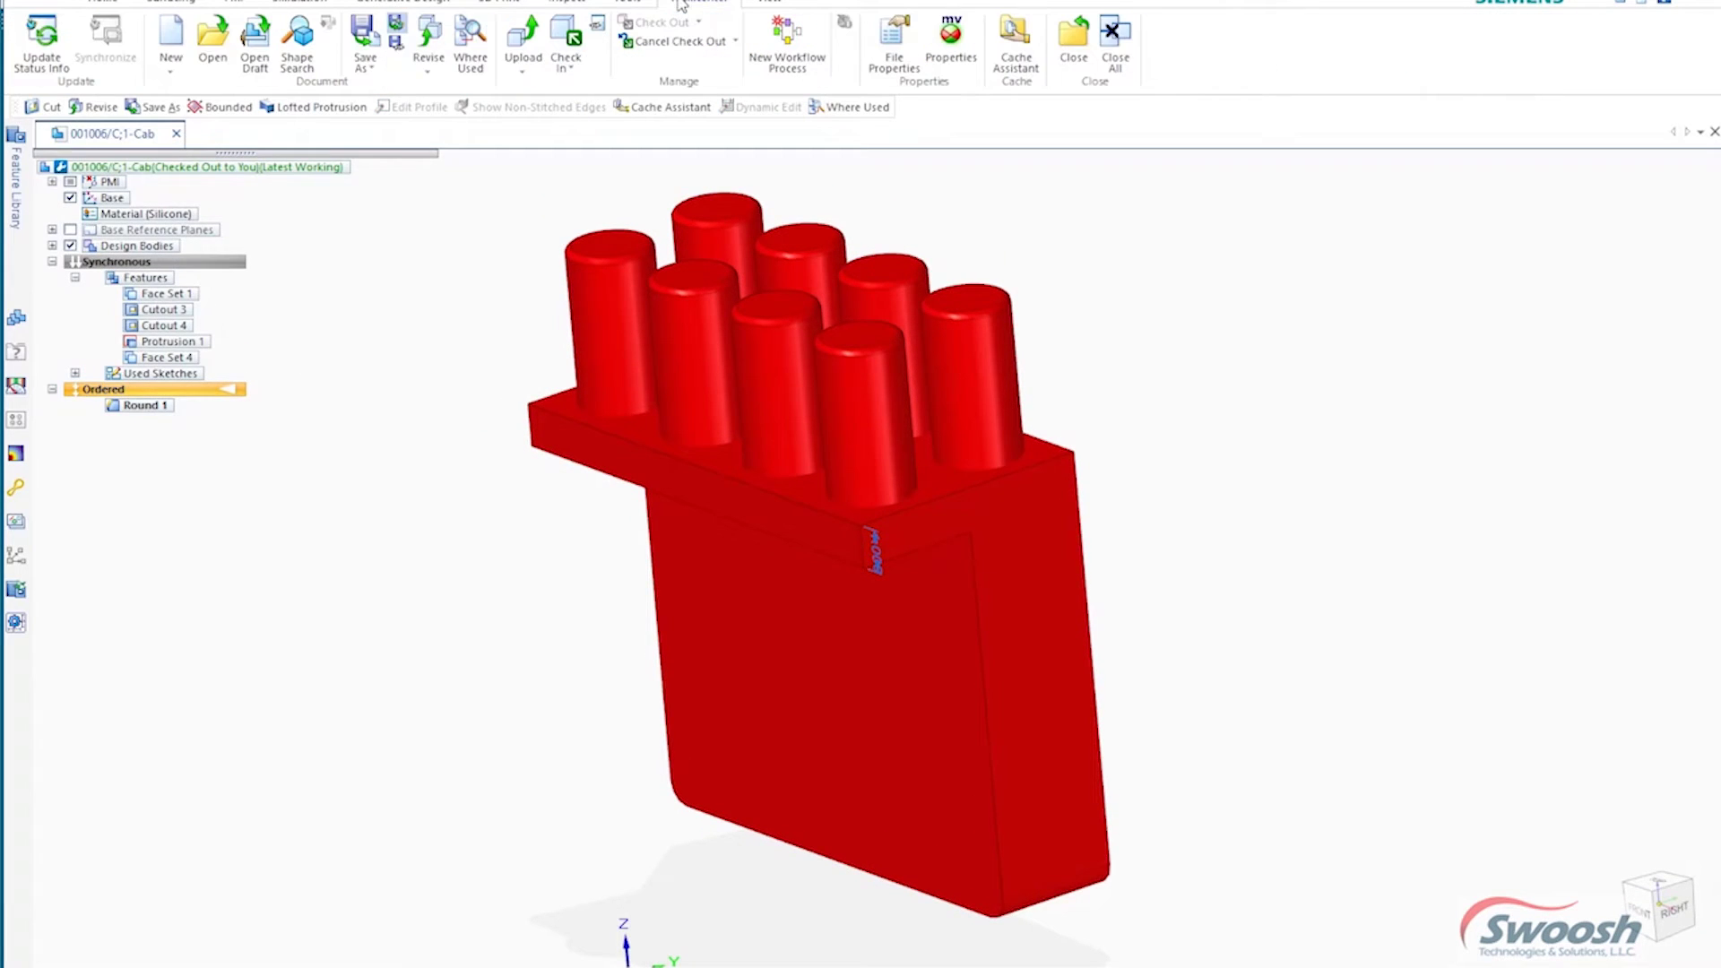
click(469, 50)
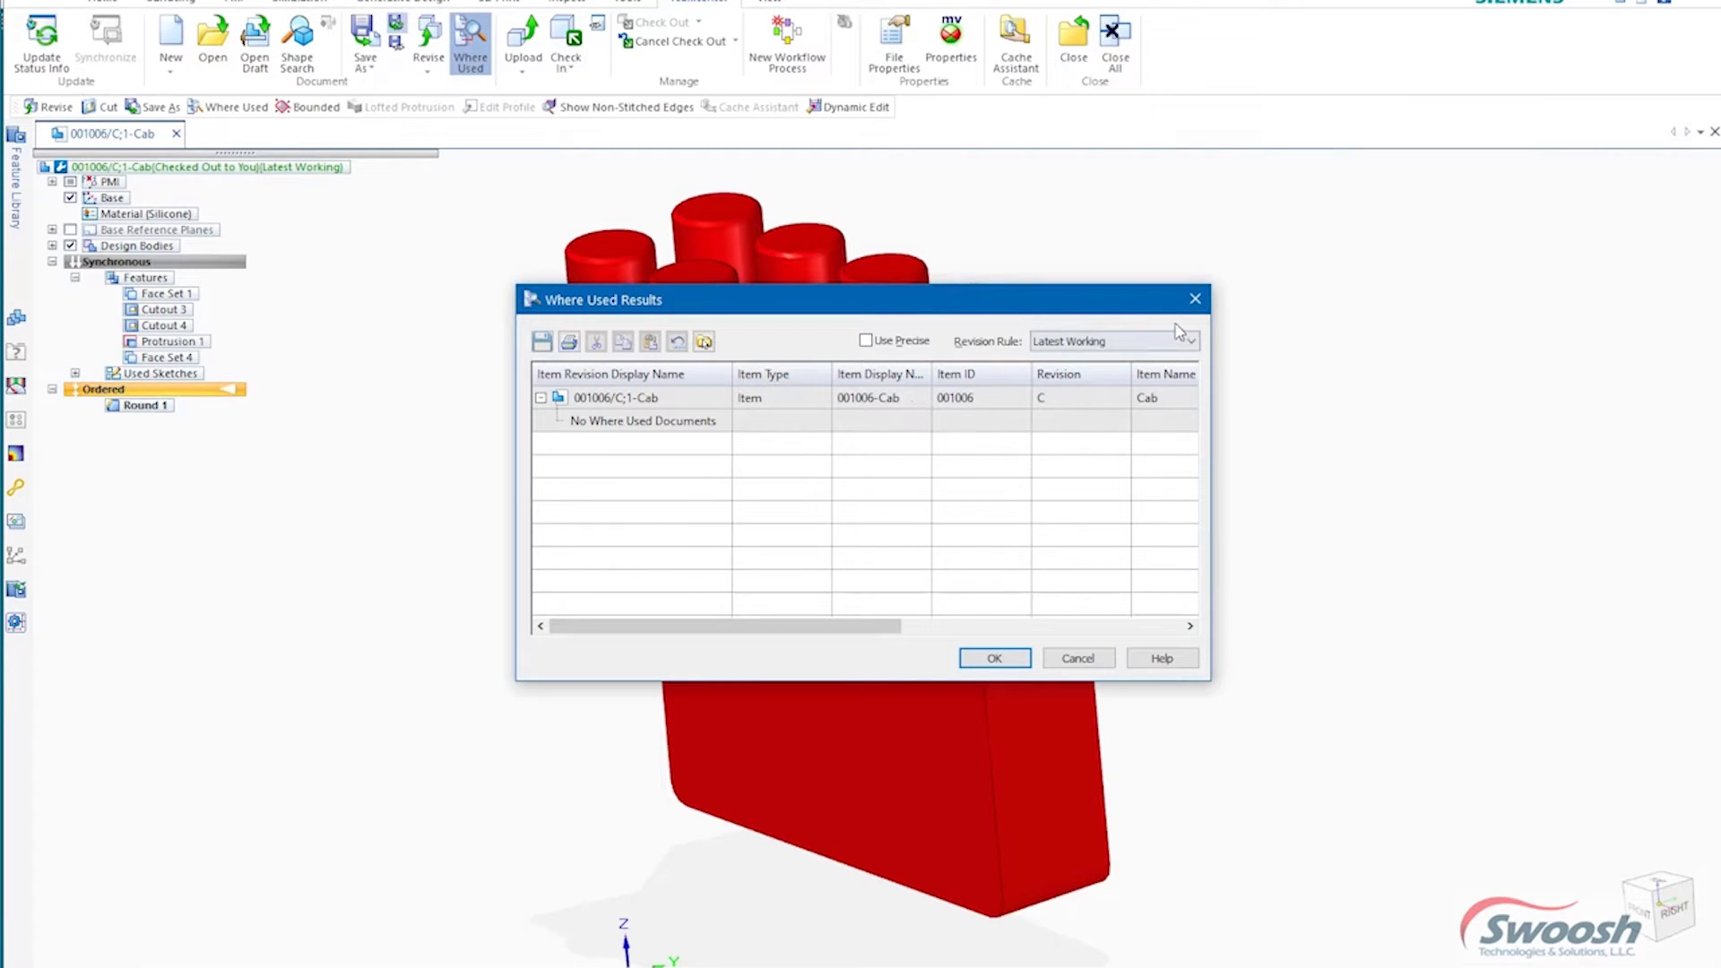
click(1194, 299)
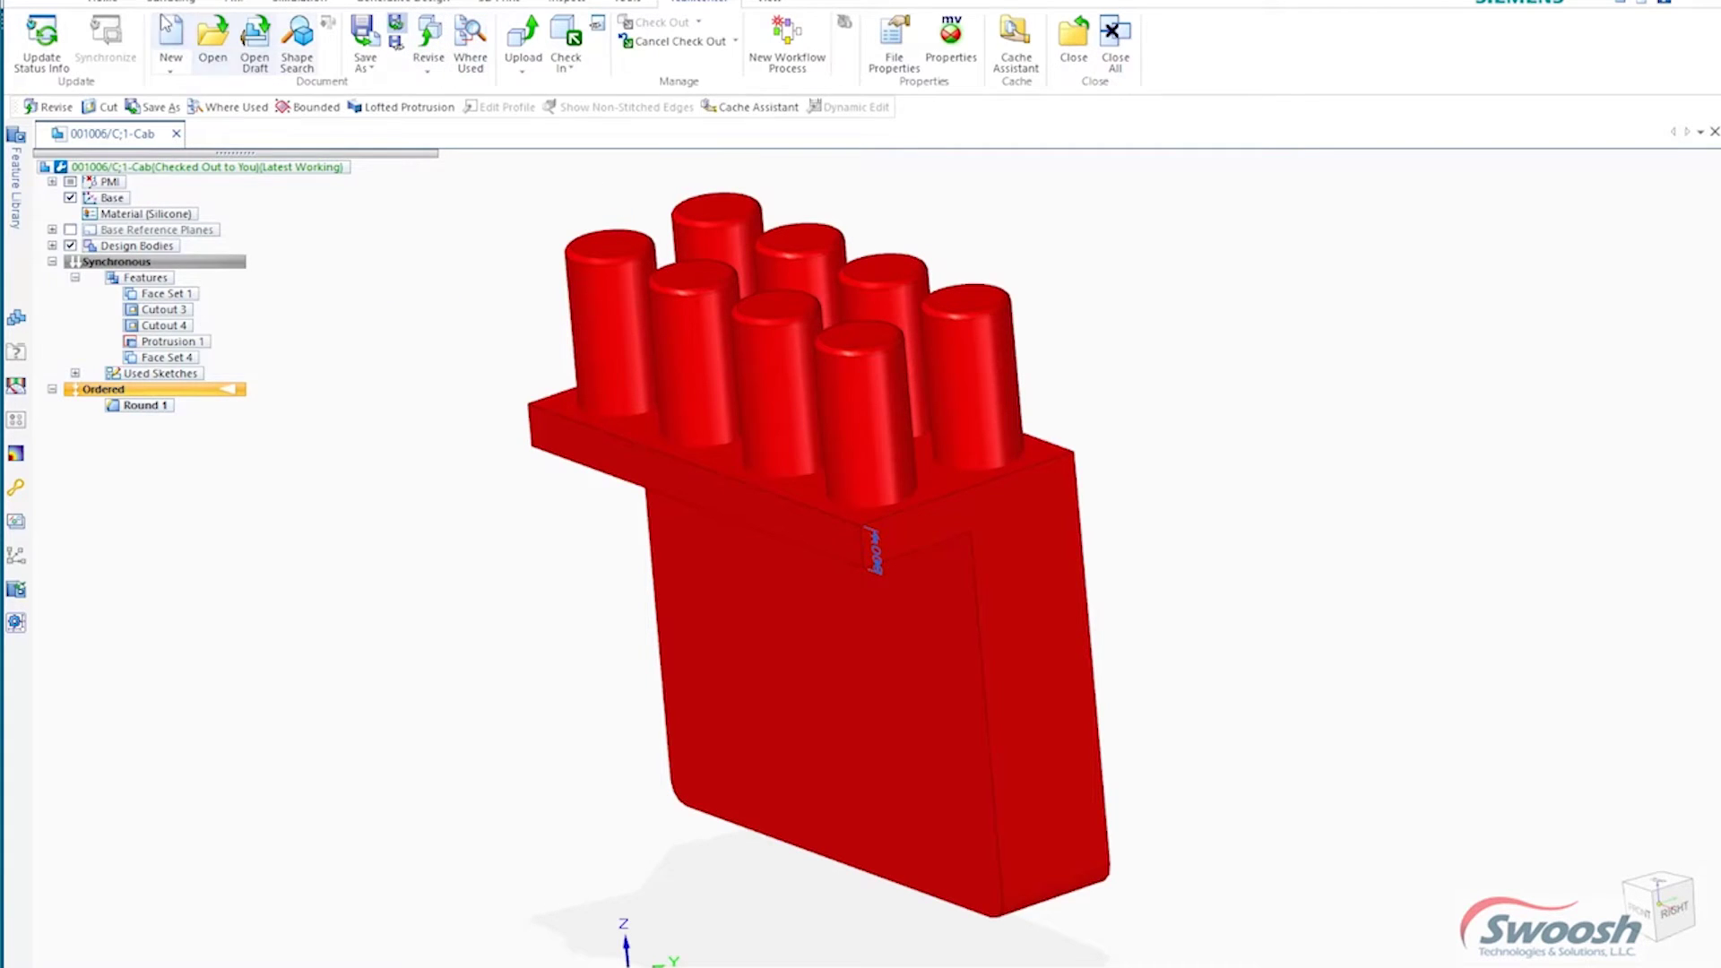
click(473, 57)
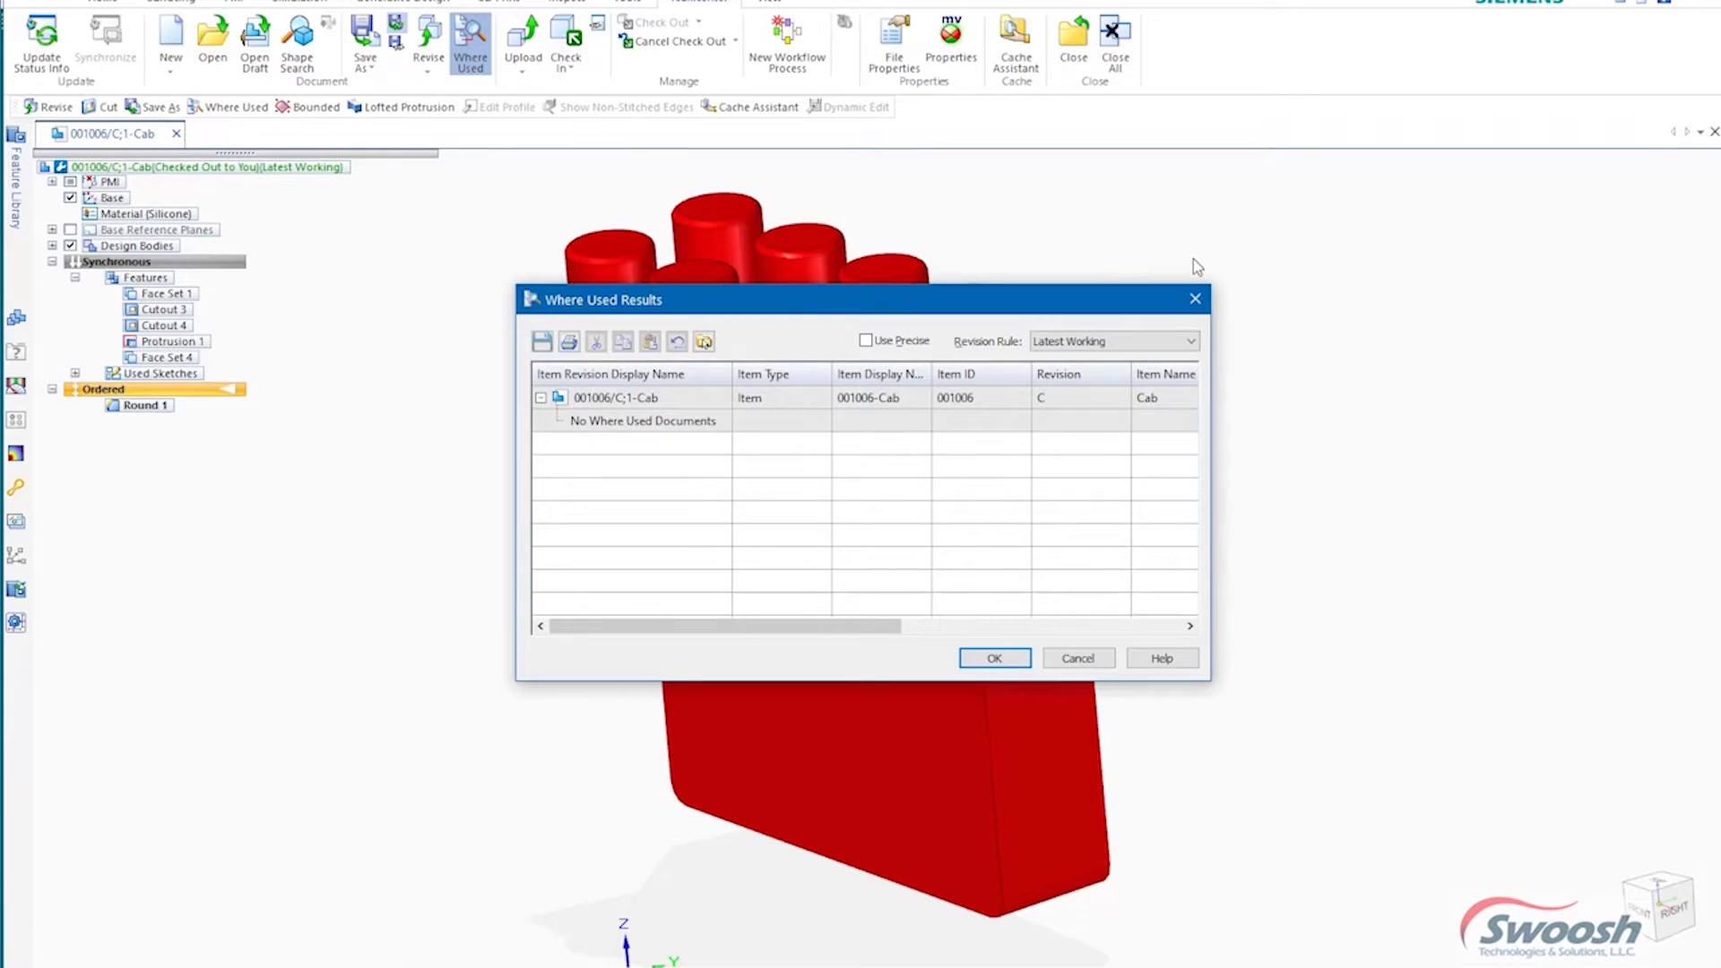
click(1193, 305)
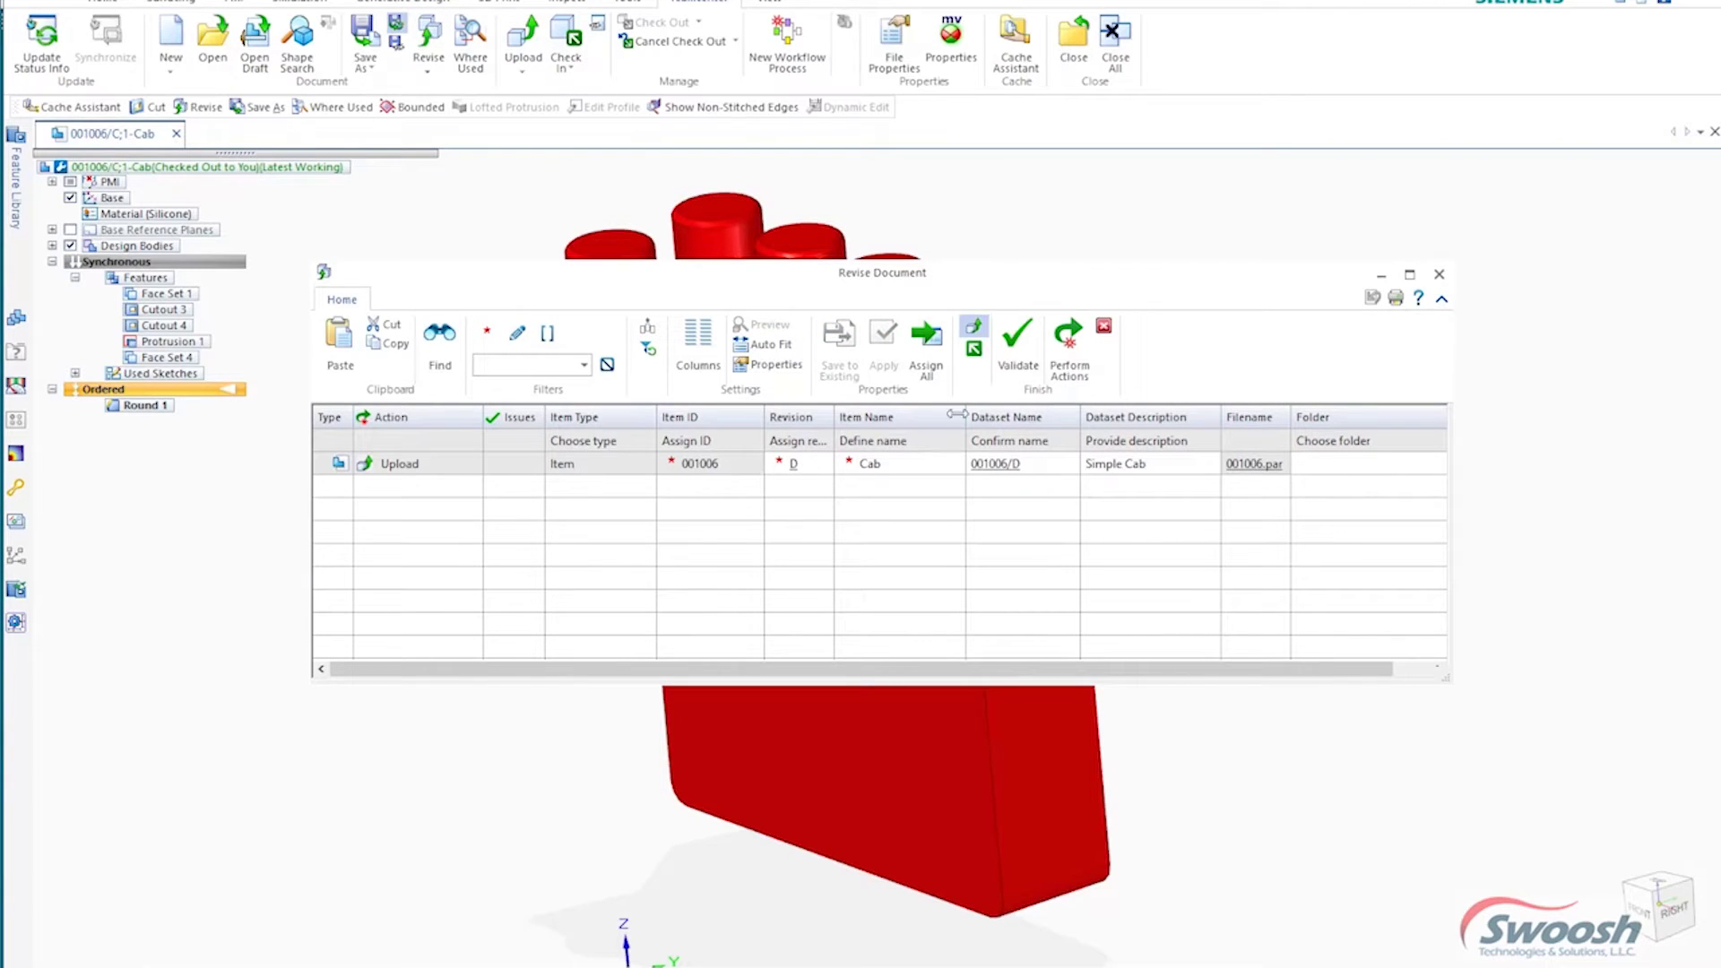
Step: Perform the revision to create Cab 001006/D, then close the 001006/D;1-Cab model
click(1075, 364)
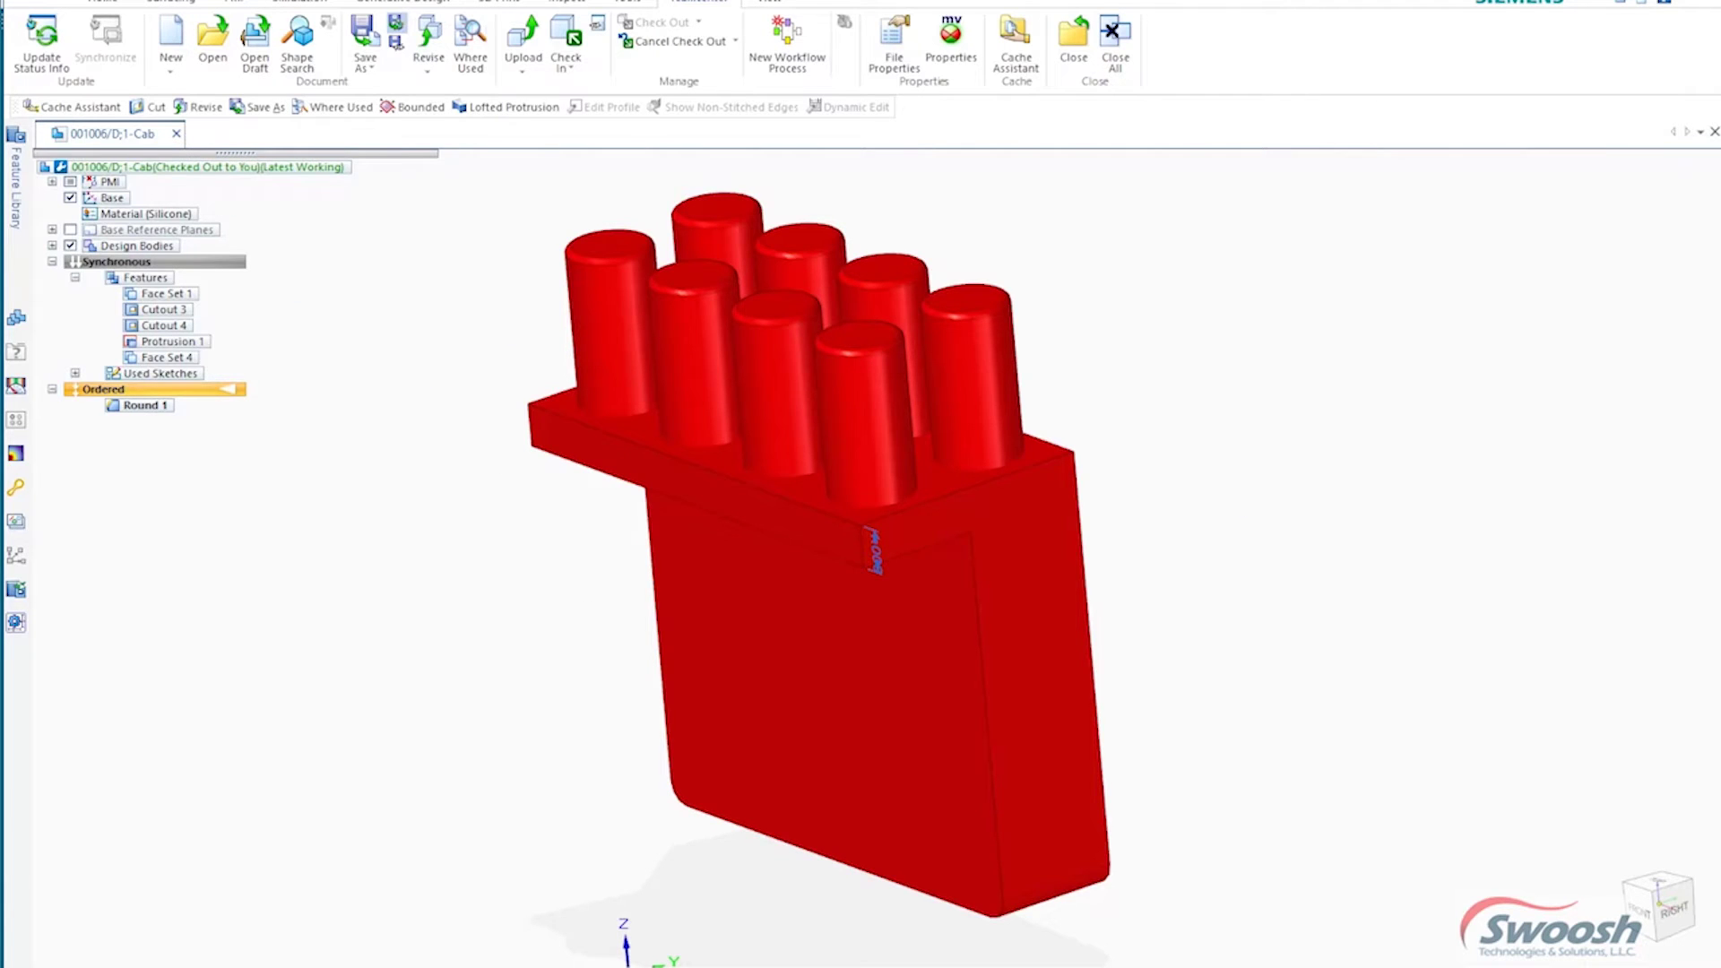
click(177, 134)
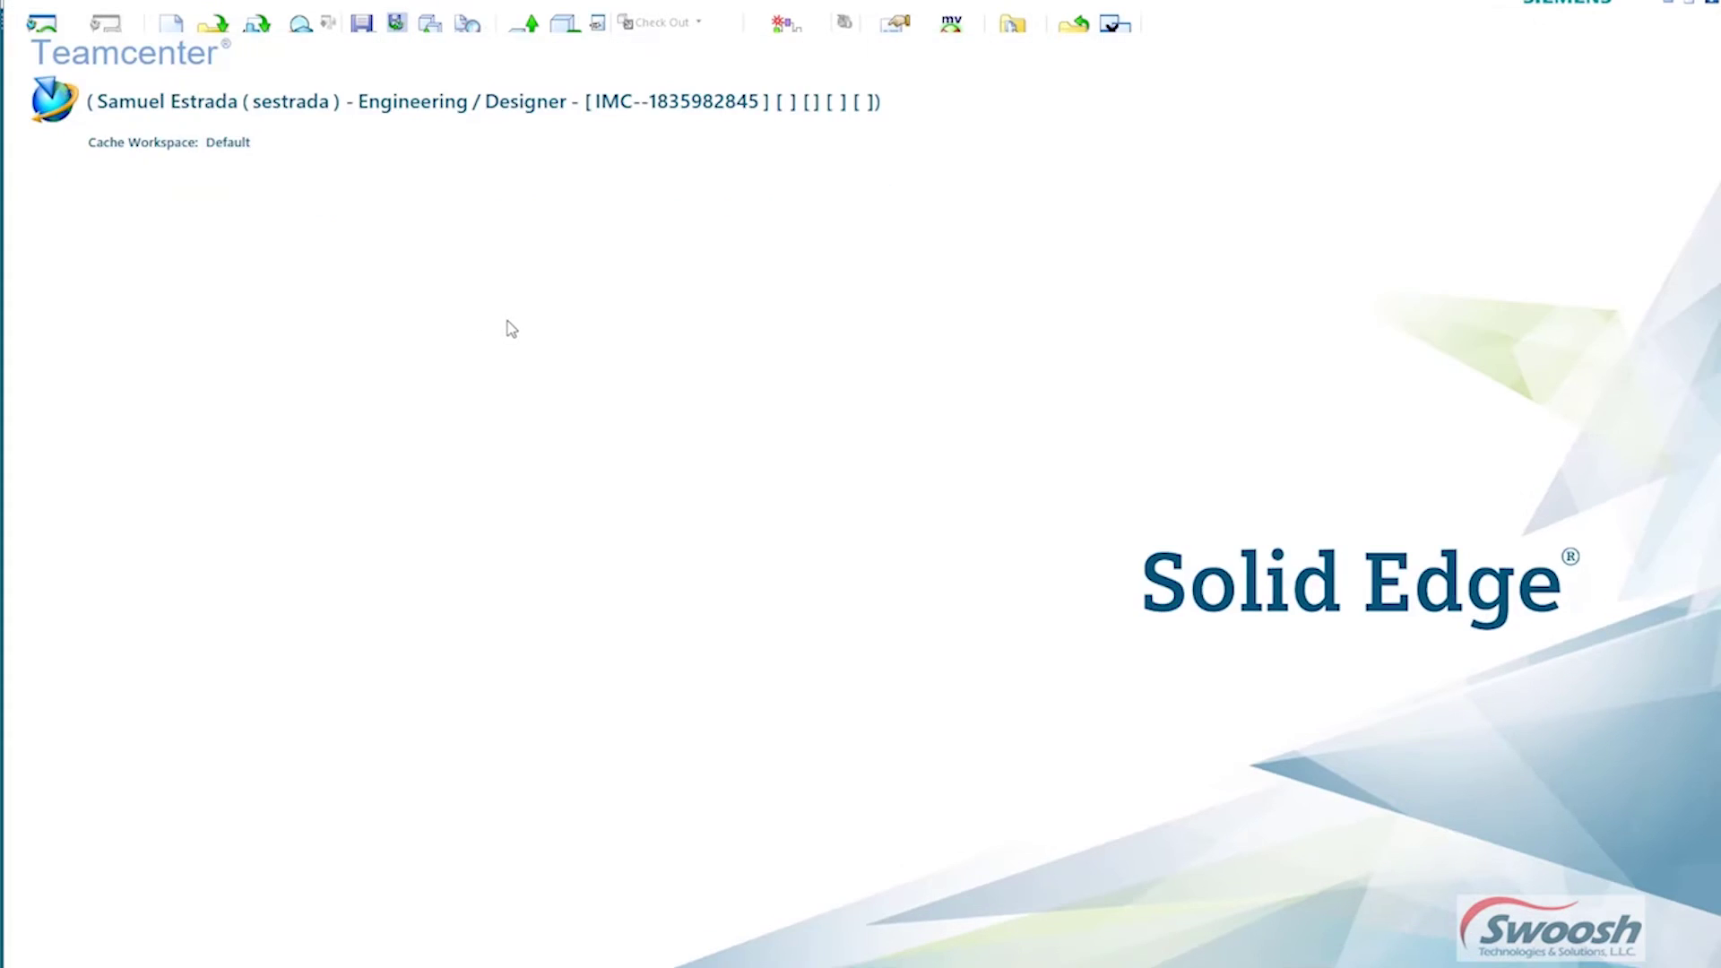
Step: Refresh the 001006-Cab item, expand revisions D and C, and select D's New Text Document.txt
key(alt+f)
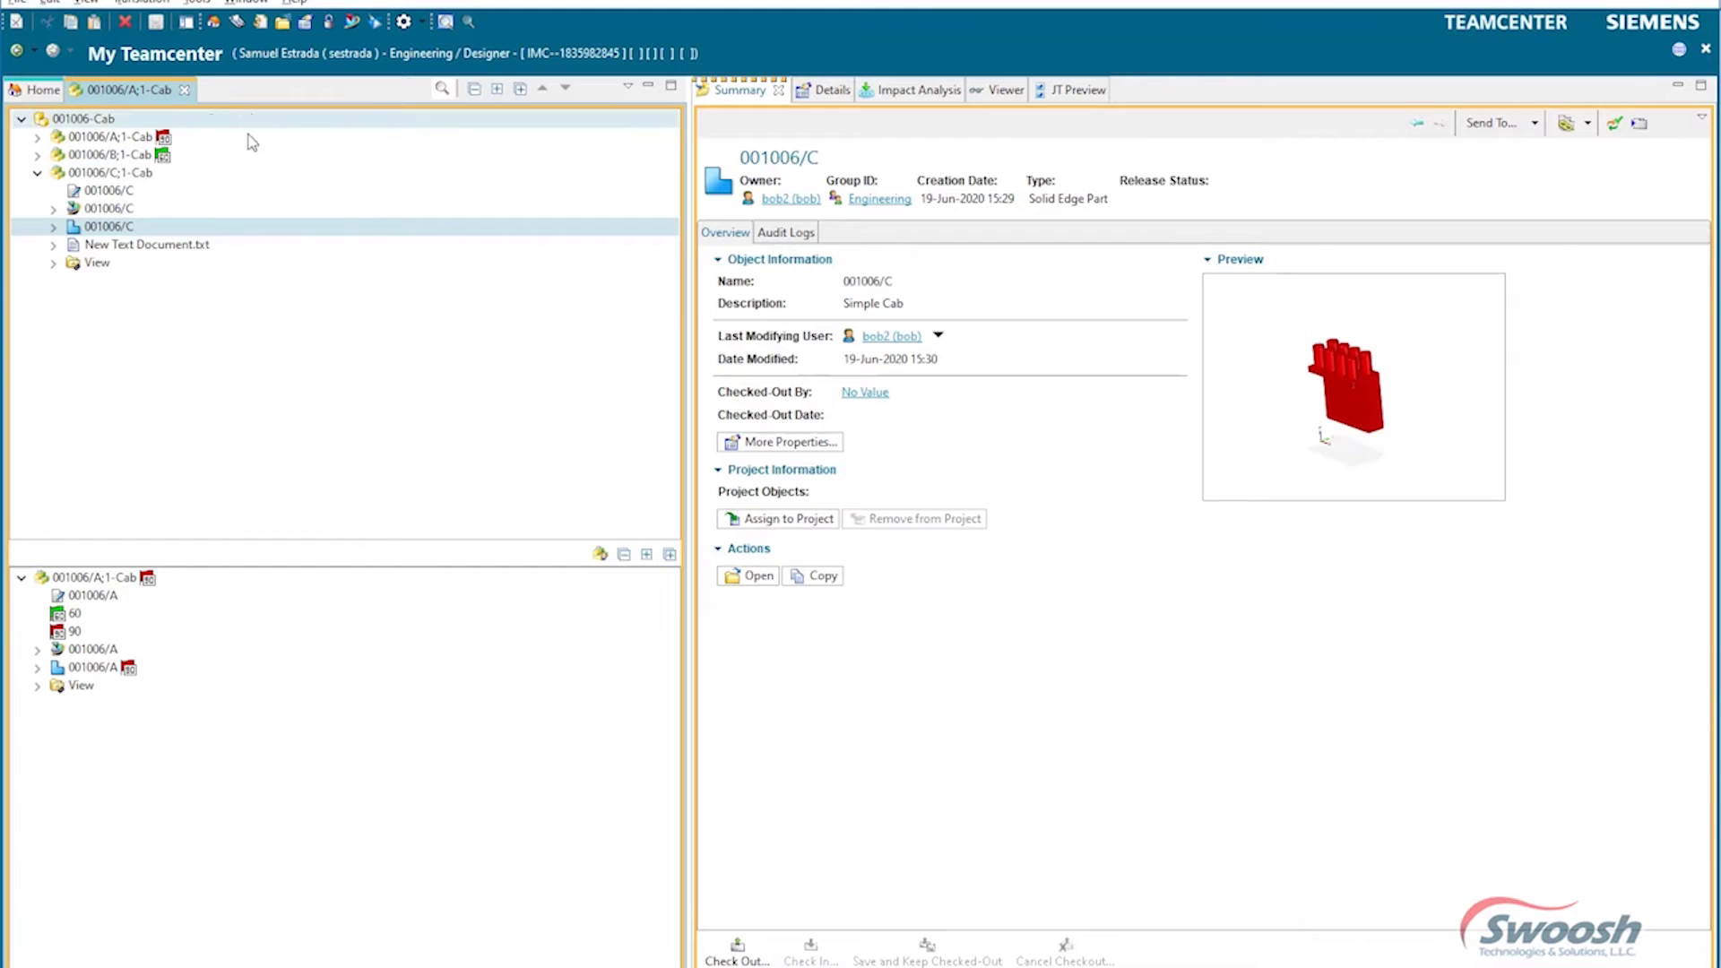
click(78, 120)
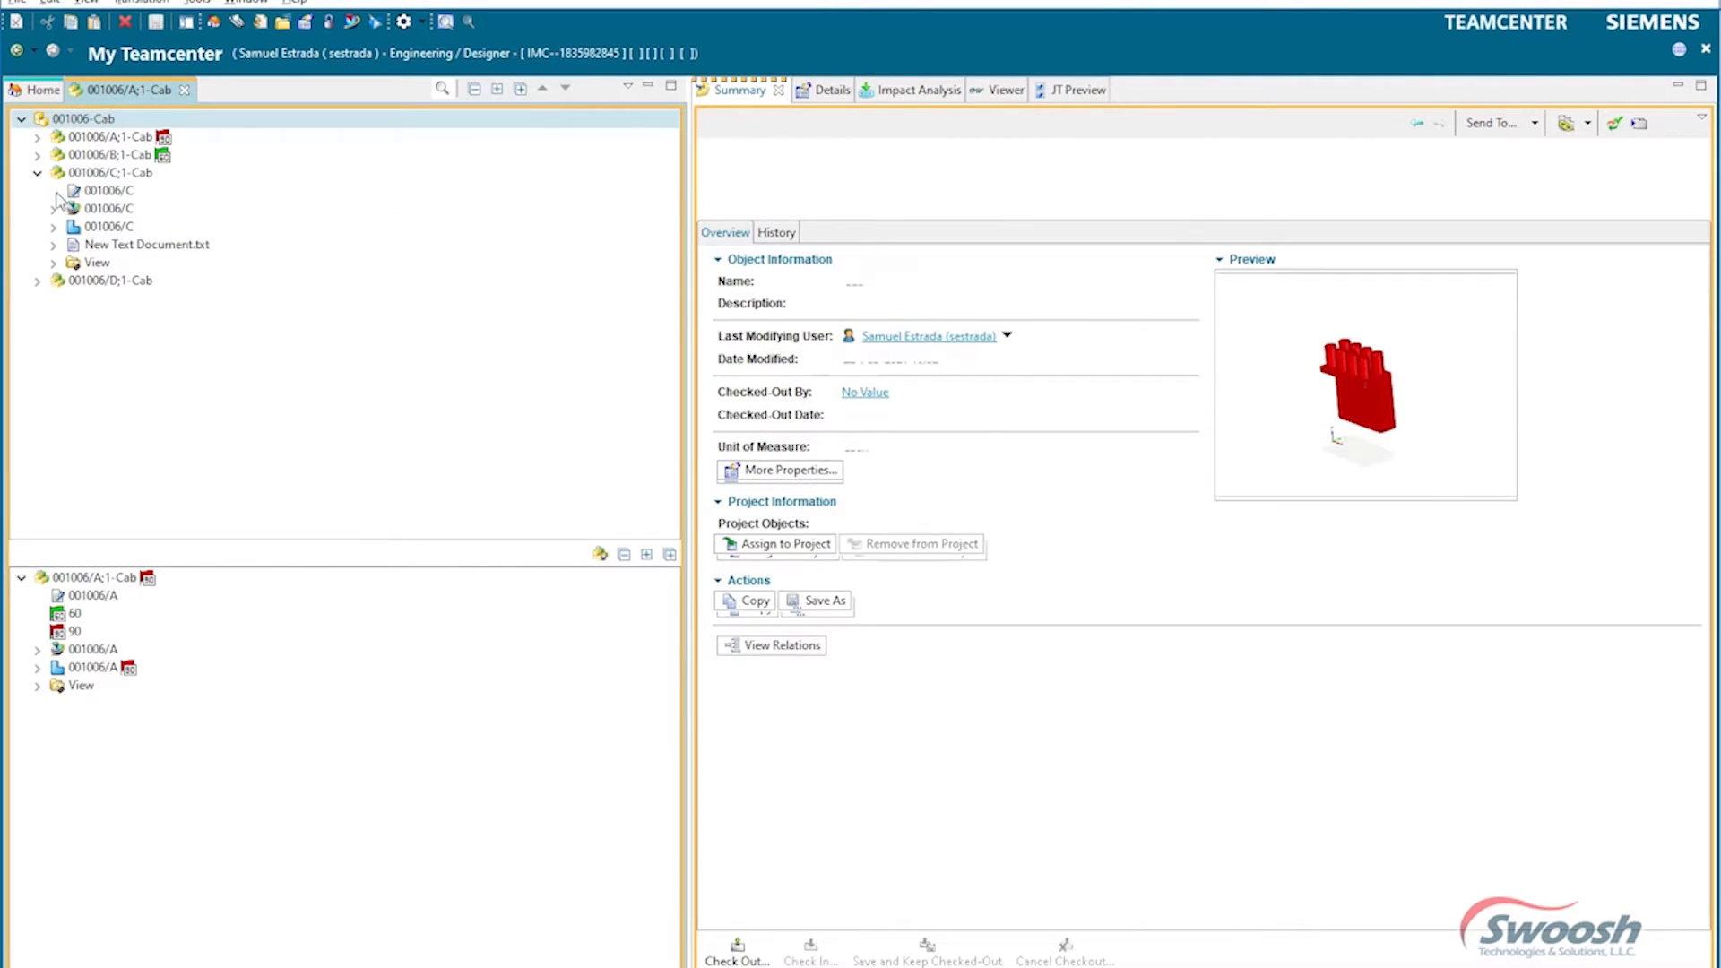
click(36, 174)
click(36, 191)
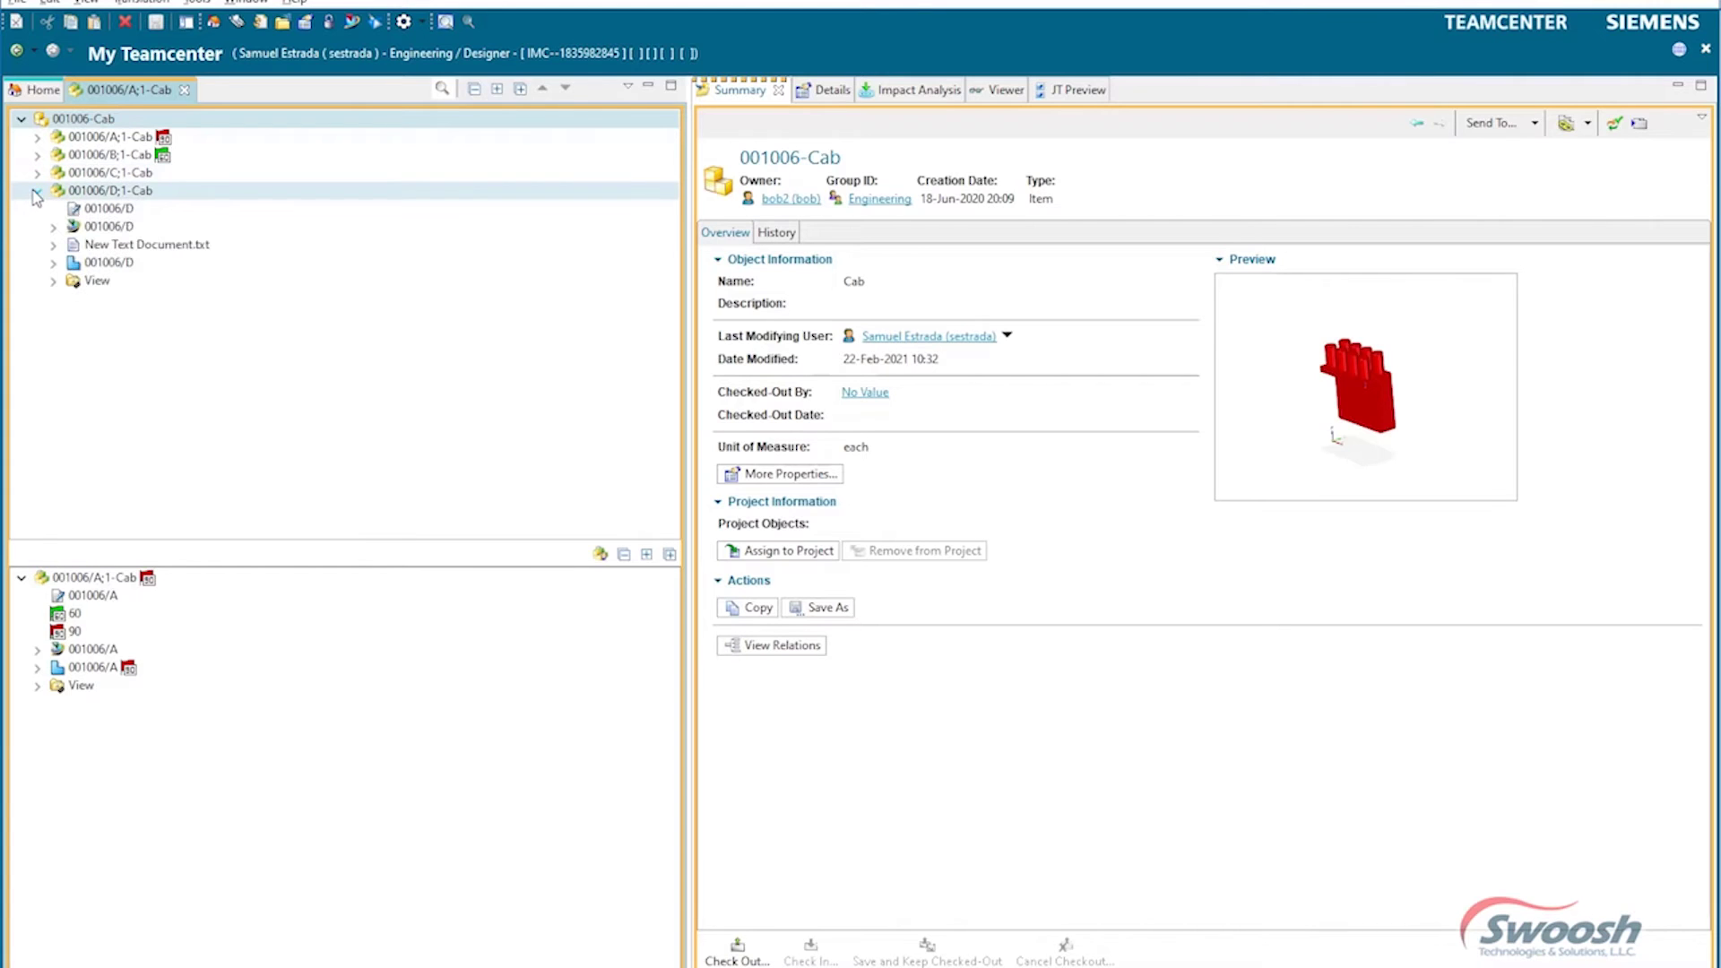
click(36, 173)
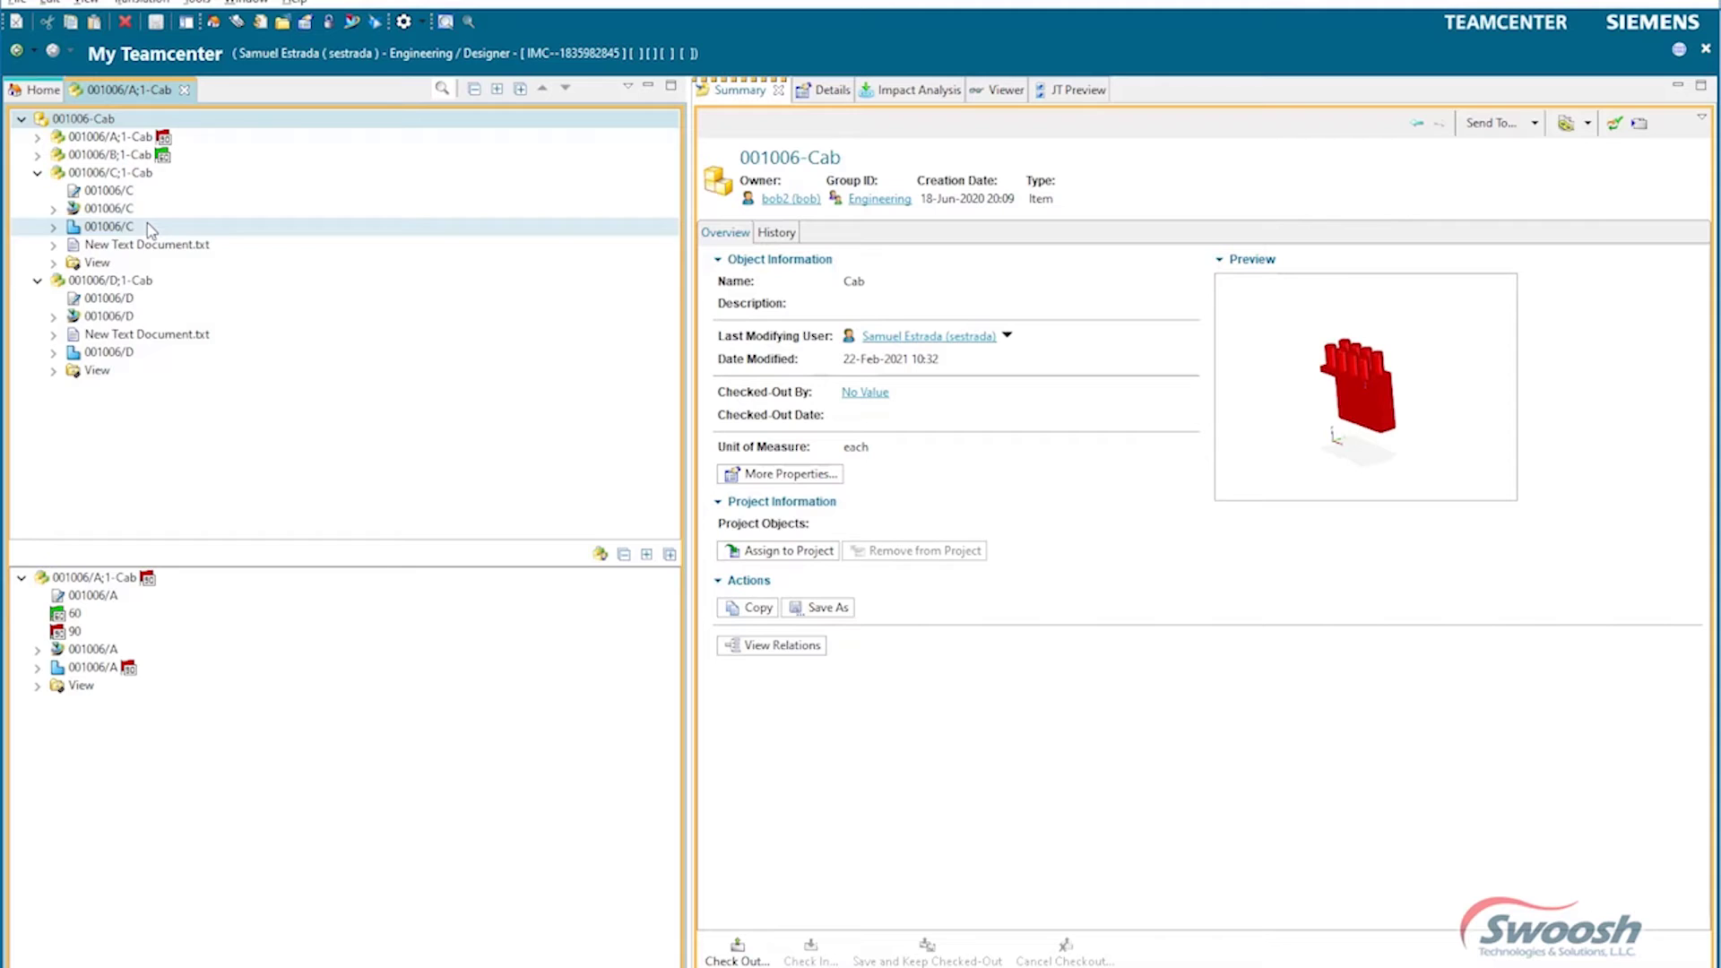
click(185, 334)
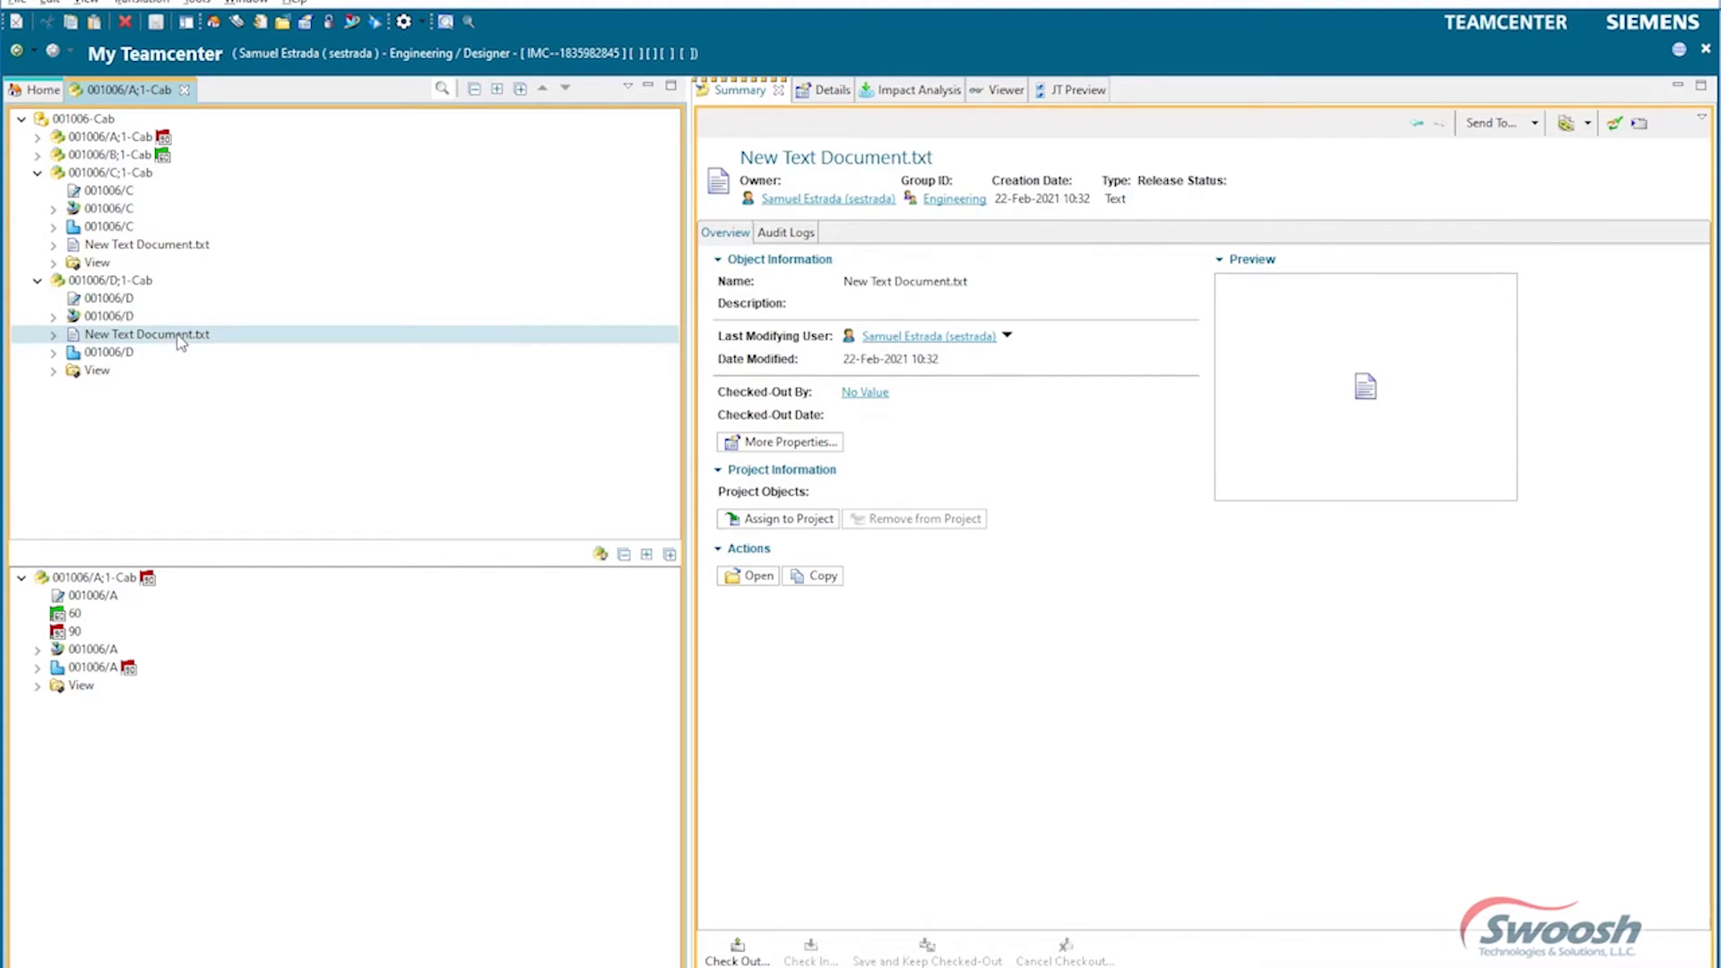
Step: Read New Text Document.txt in Notepad, then close it
double_click(179, 335)
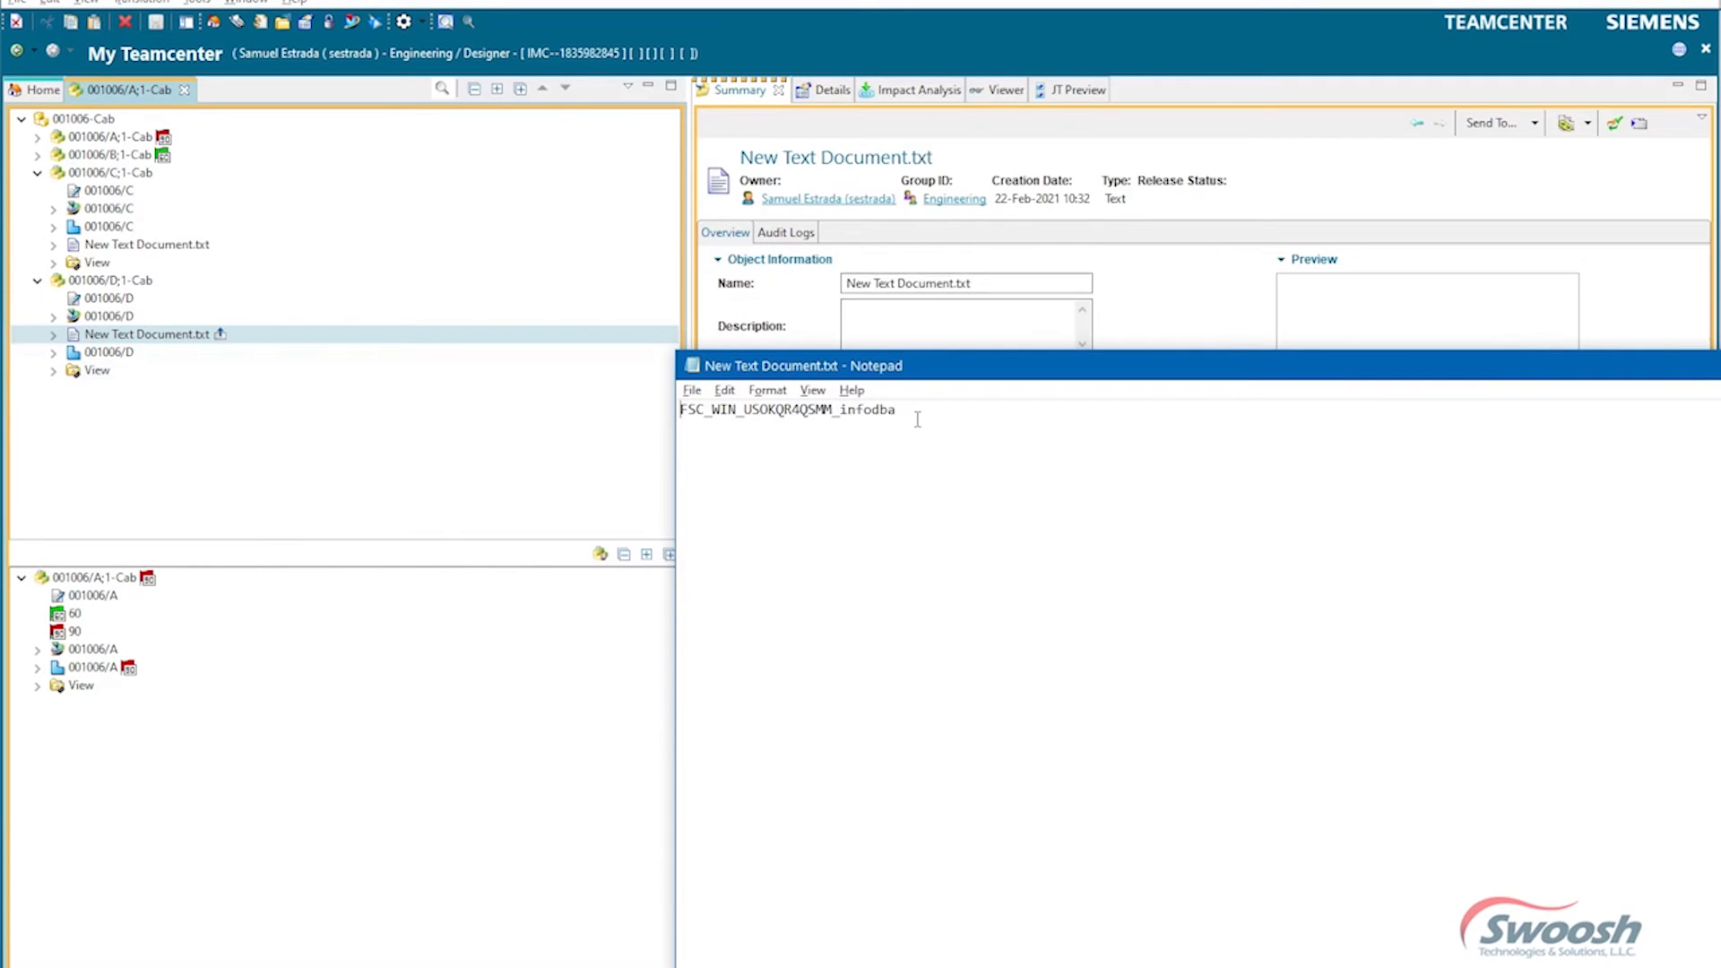
drag(947, 411, 634, 389)
click(910, 459)
double_click(910, 414)
key(alt+F4)
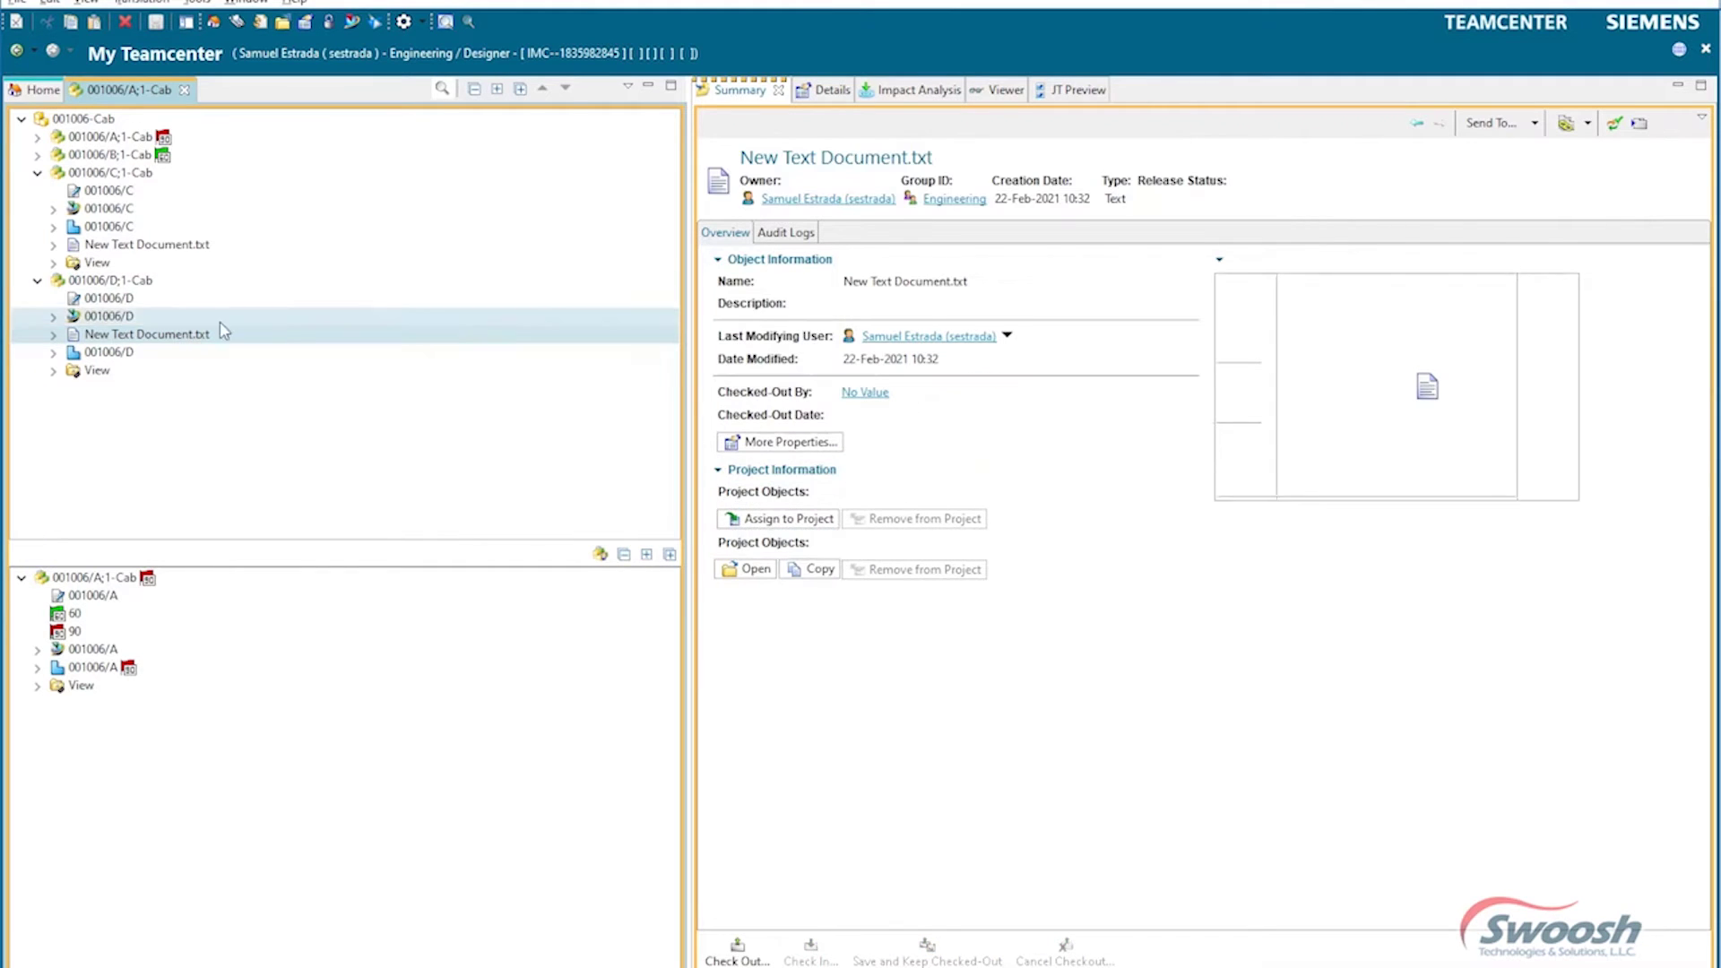
Step: Show the summary of Cab revision 001006/D;1-Cab and collapse the C and D nodes
click(94, 353)
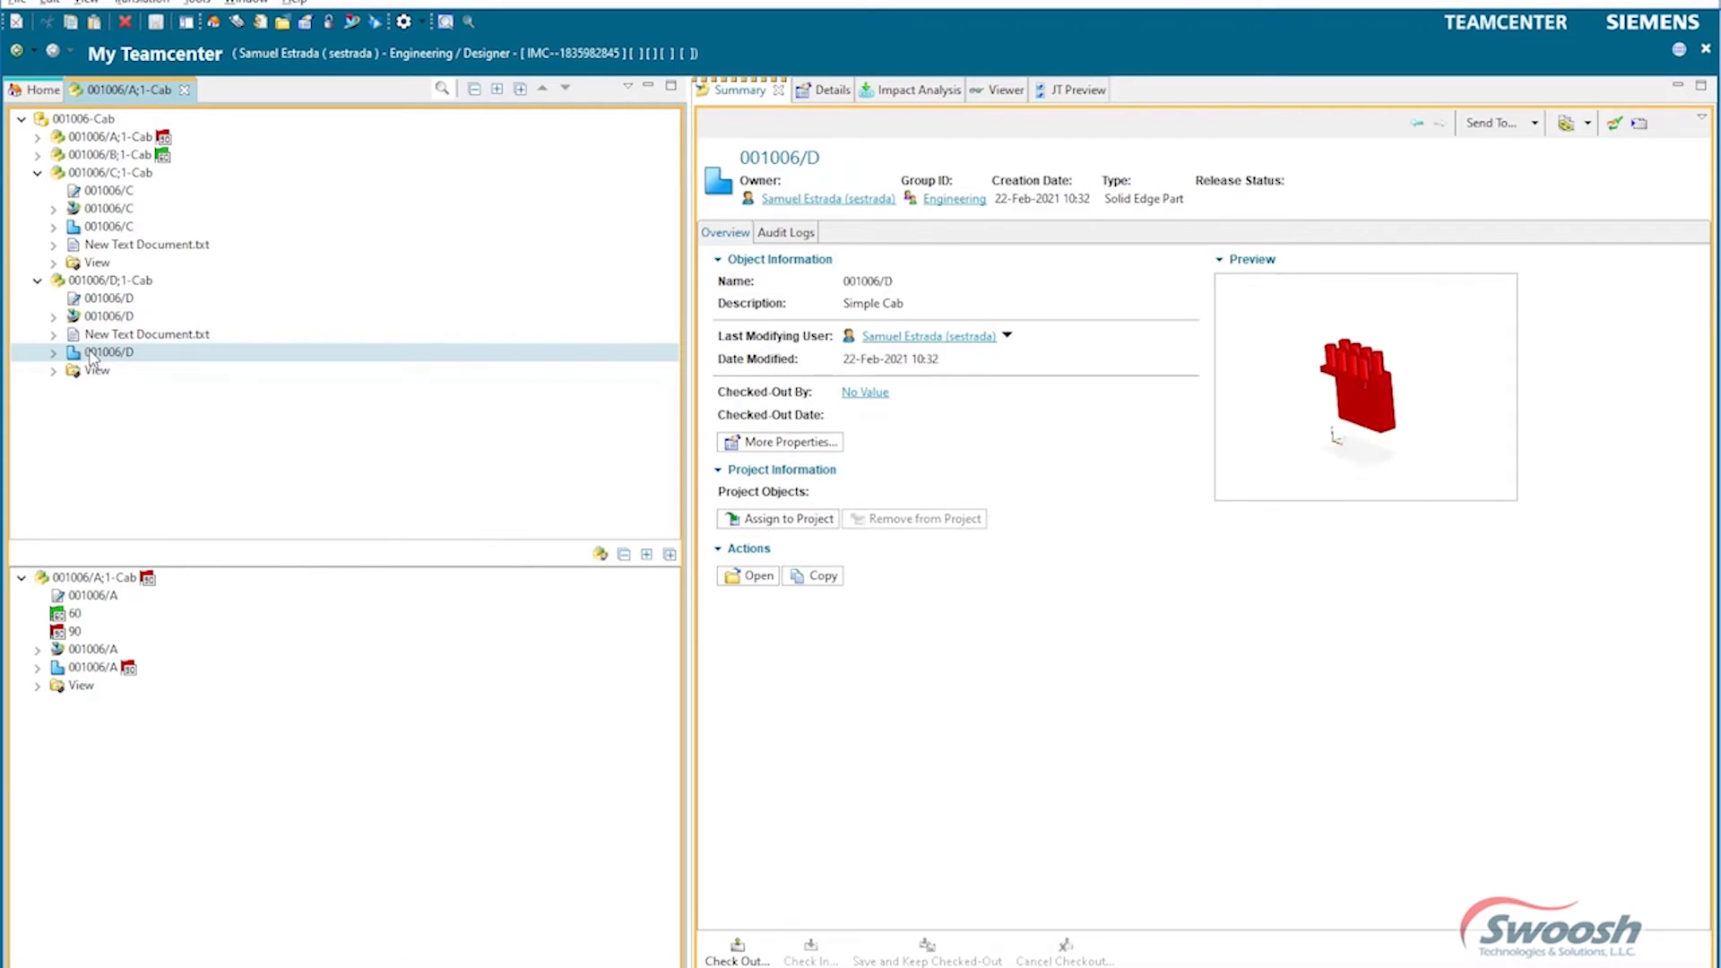
click(140, 336)
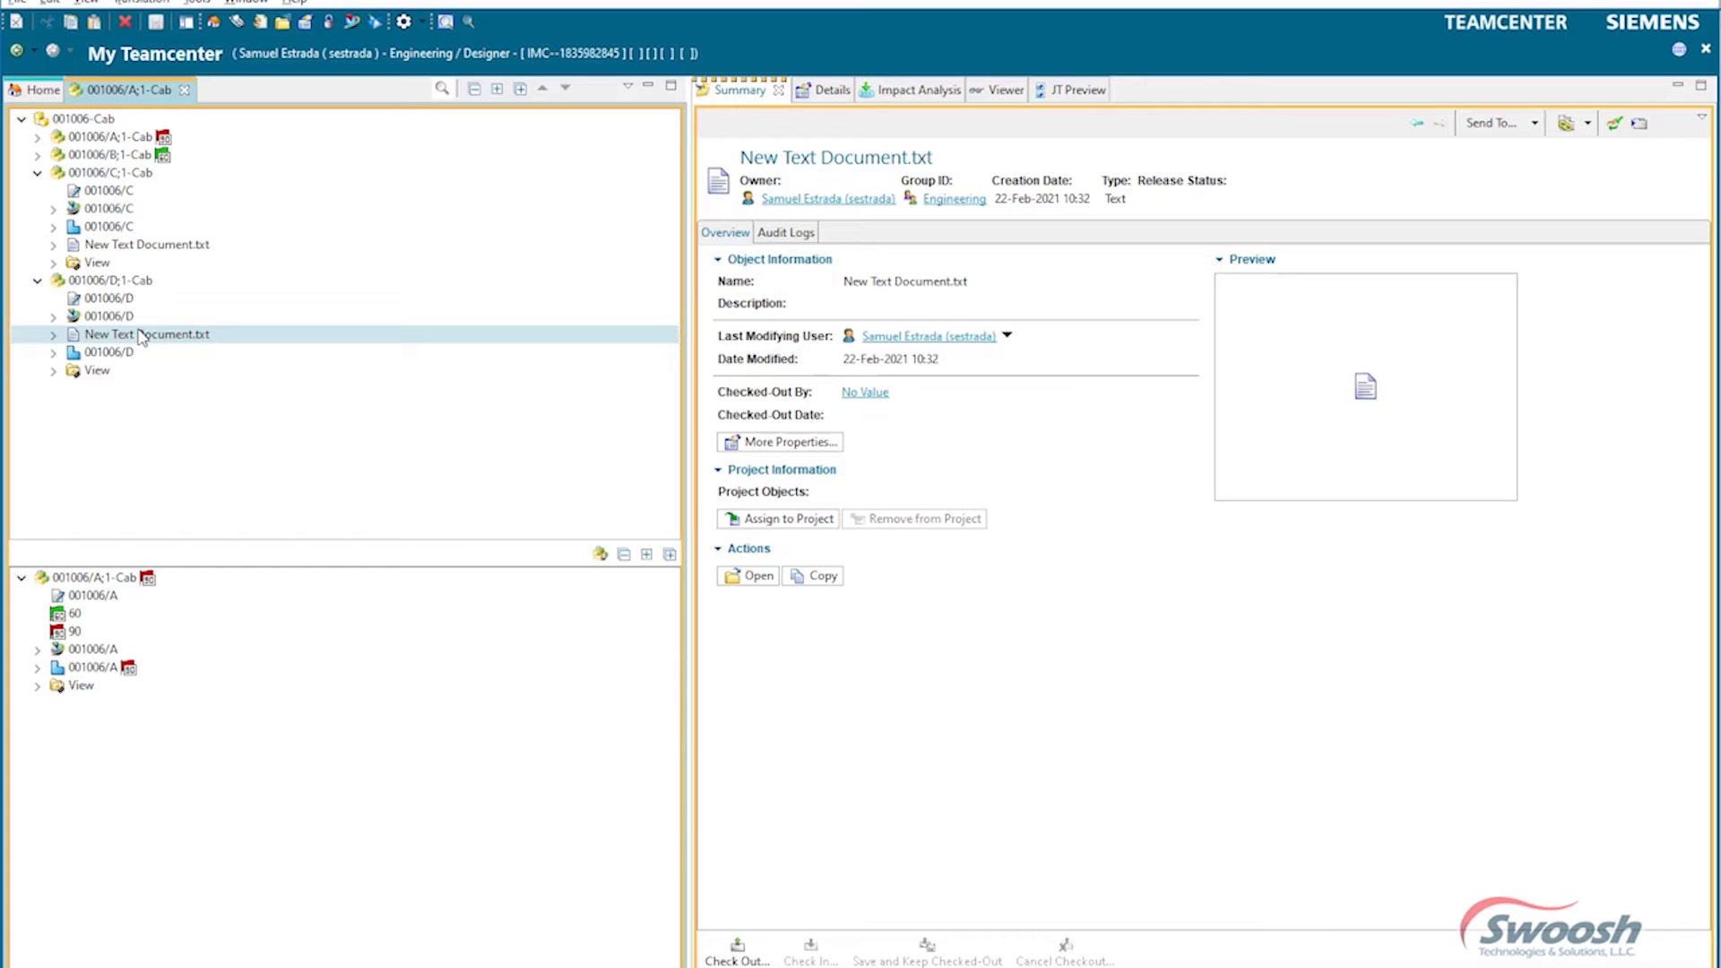
click(126, 281)
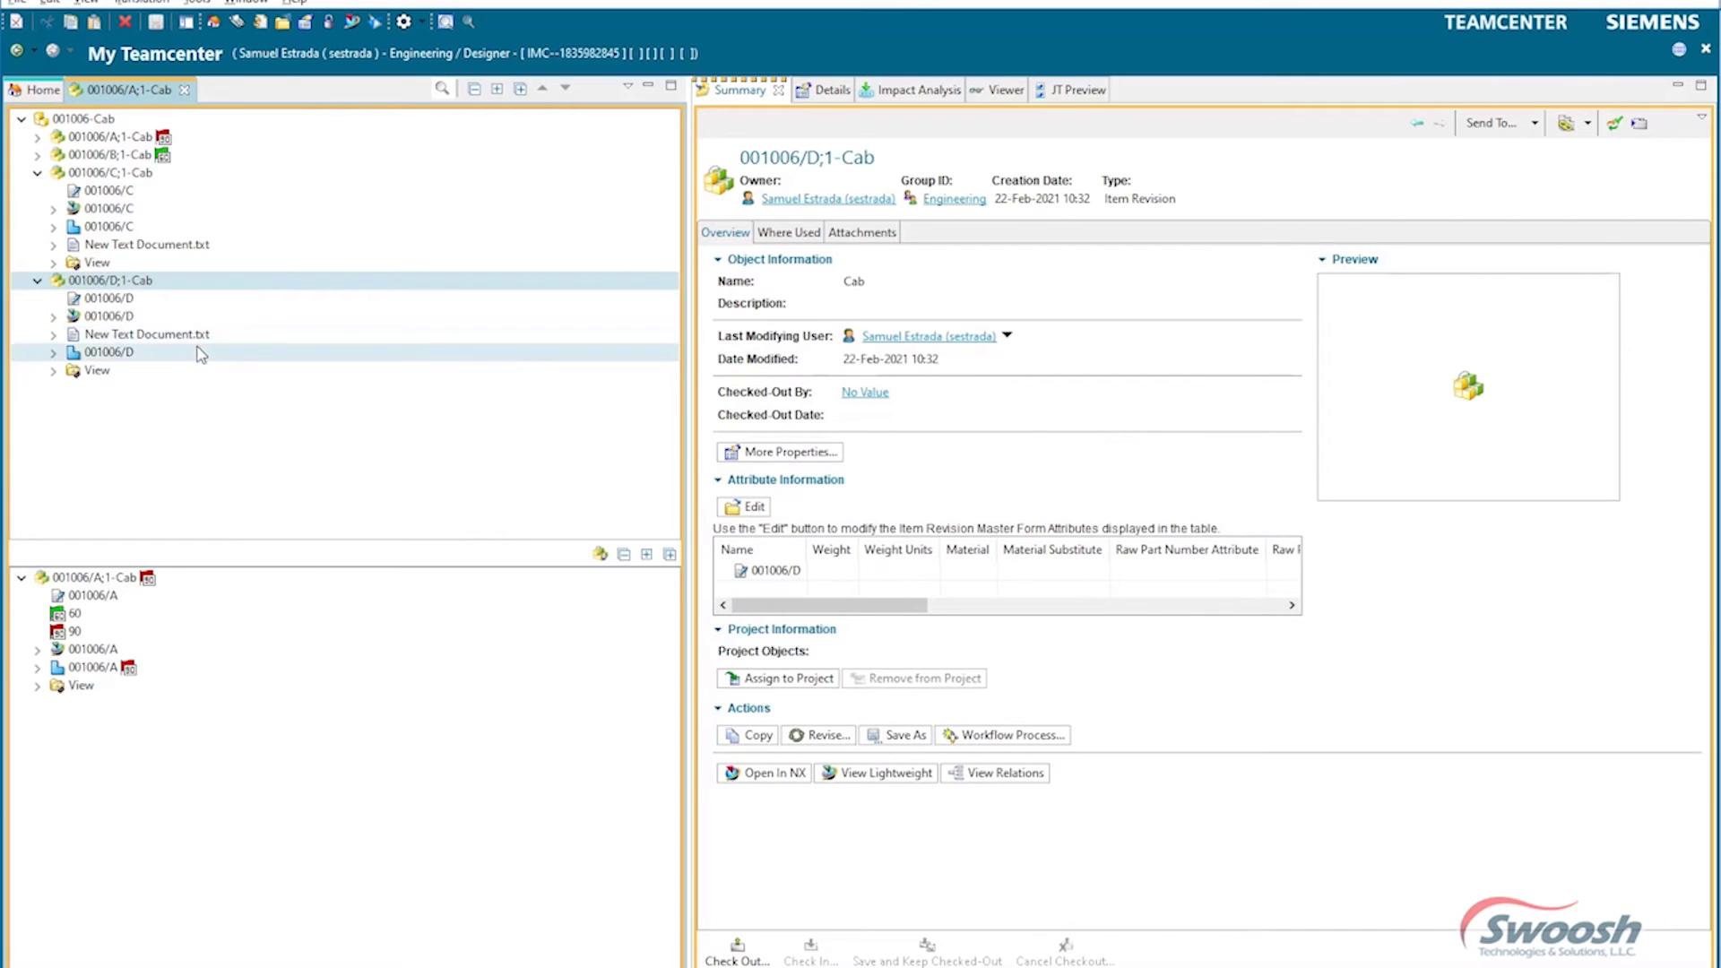
click(37, 172)
click(36, 190)
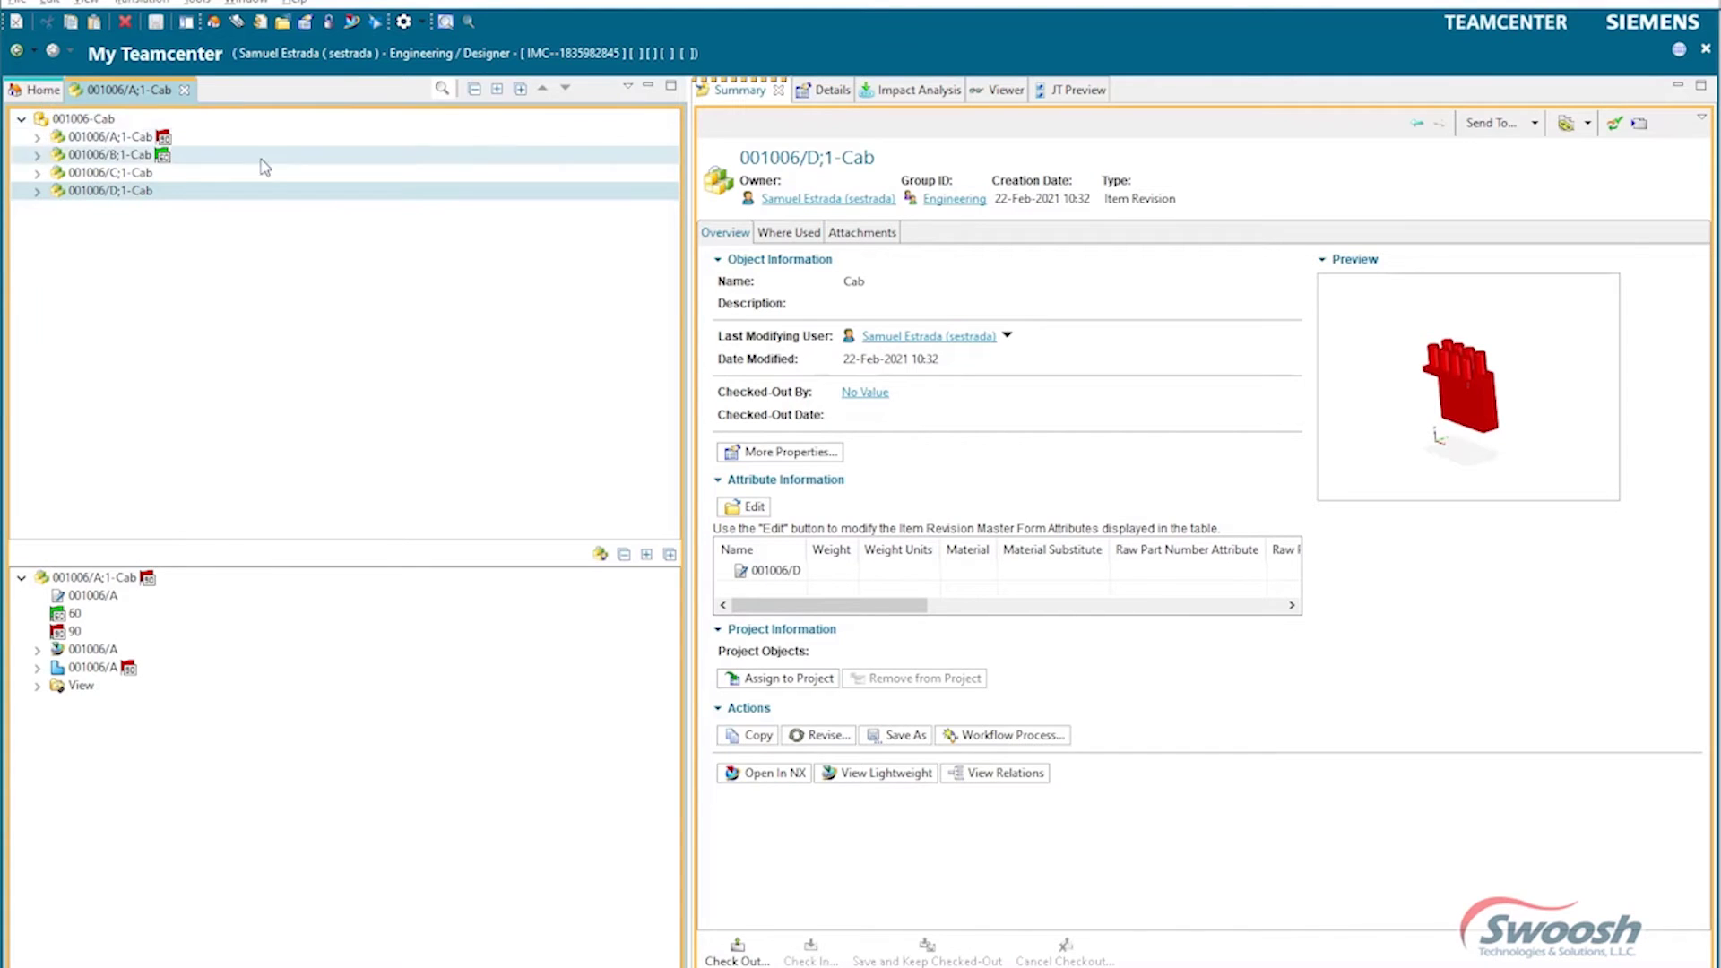
Step: View IssueReport0463.docx from issue report 000281 read-only in the Viewer, scrolling to its title
click(43, 90)
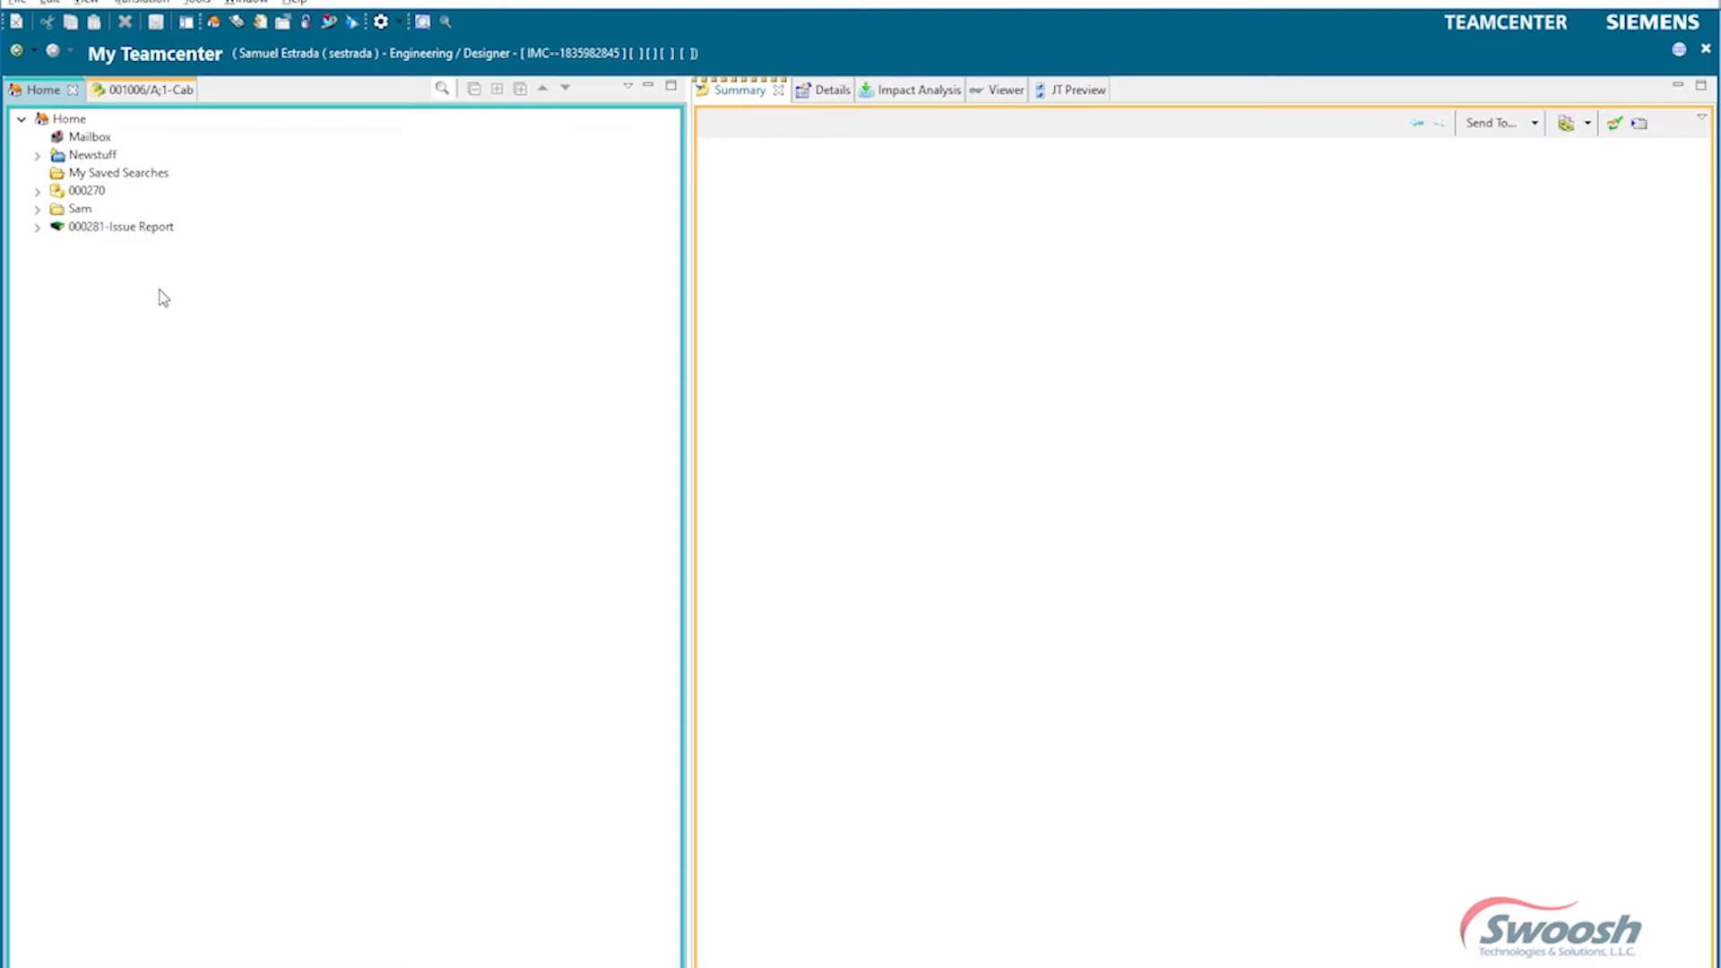
click(37, 230)
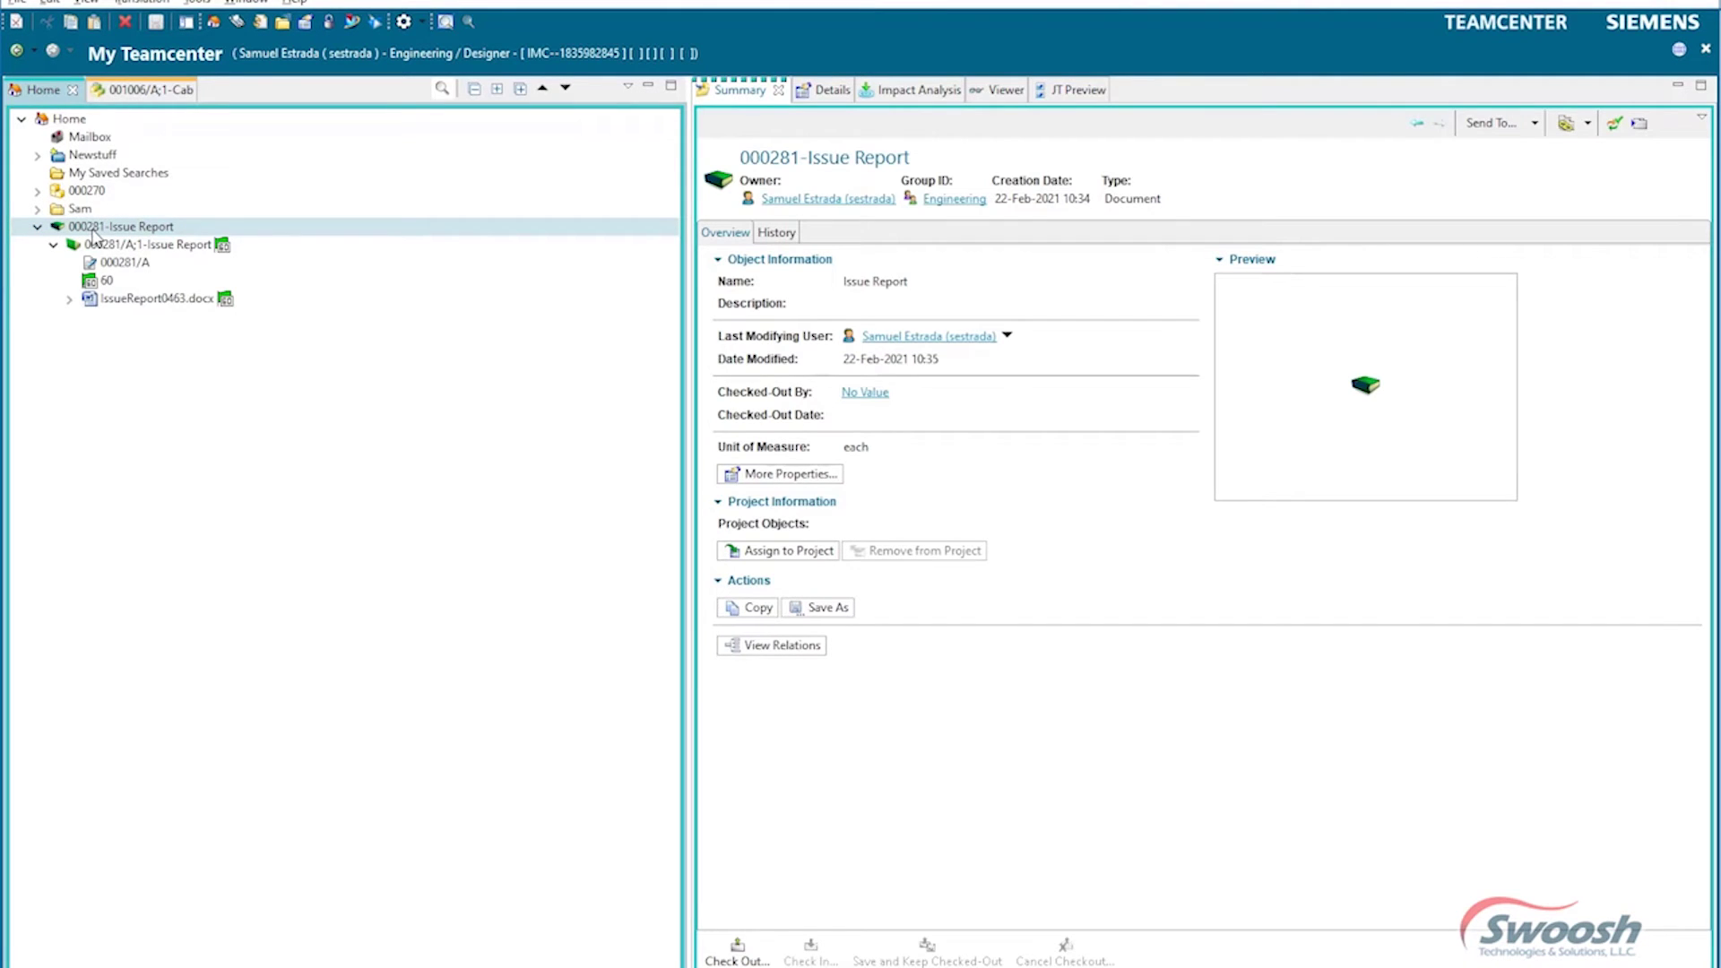
click(149, 302)
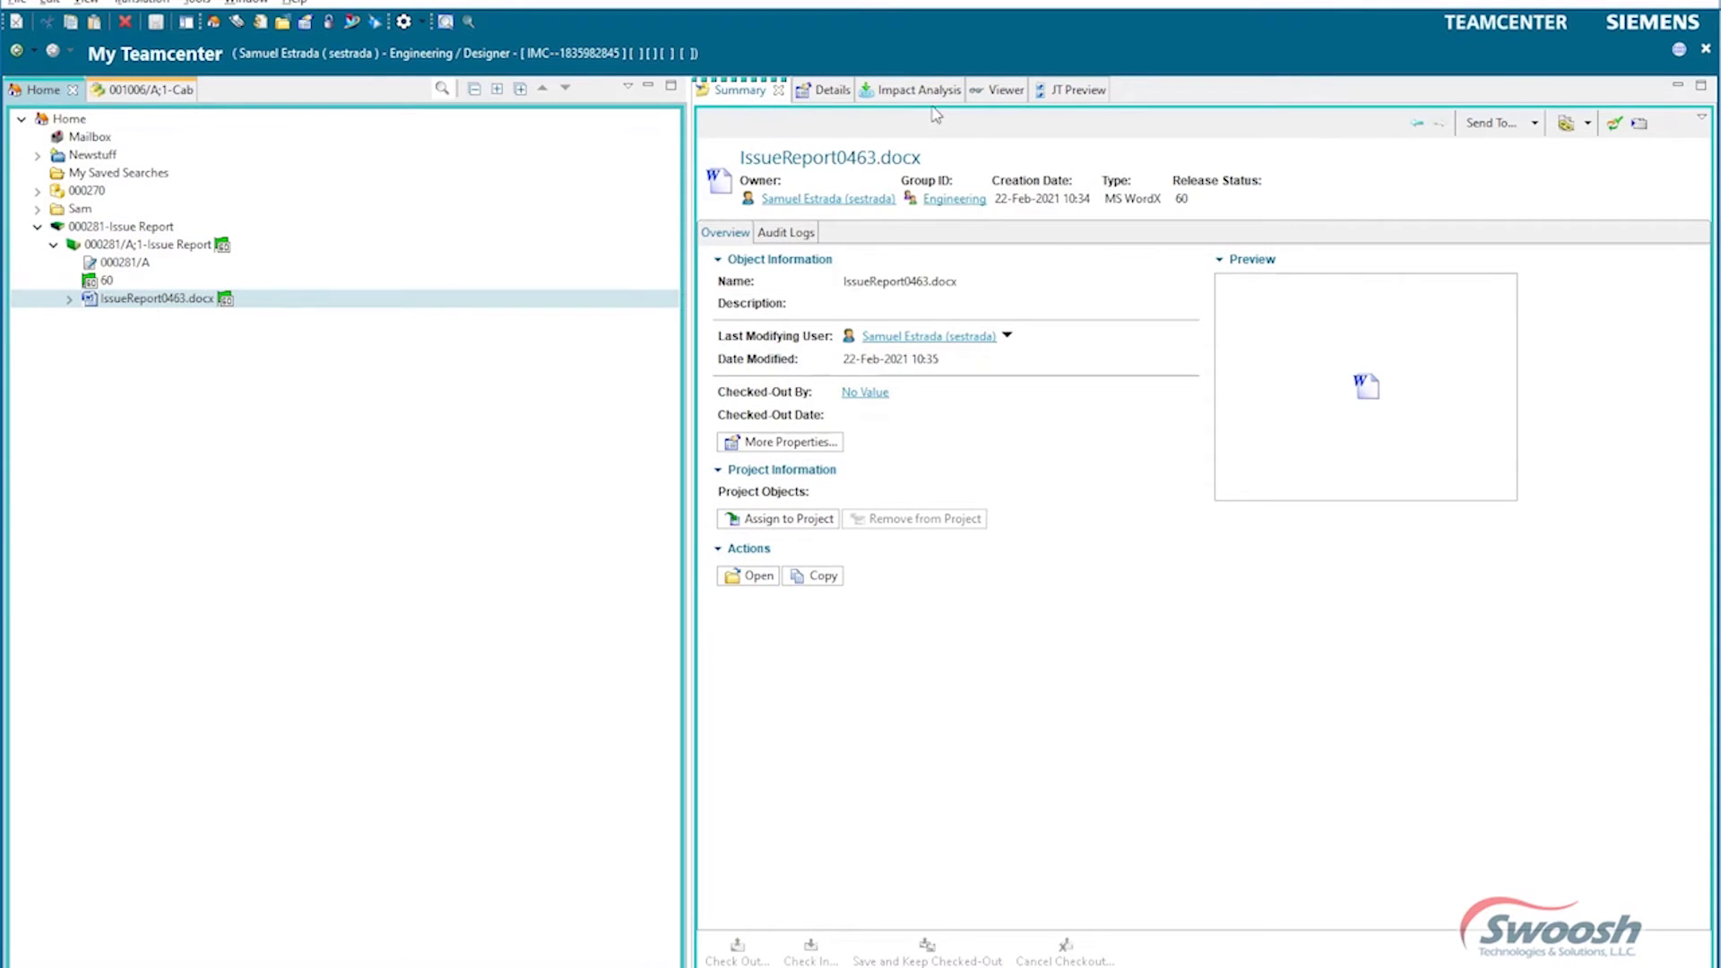
click(1016, 97)
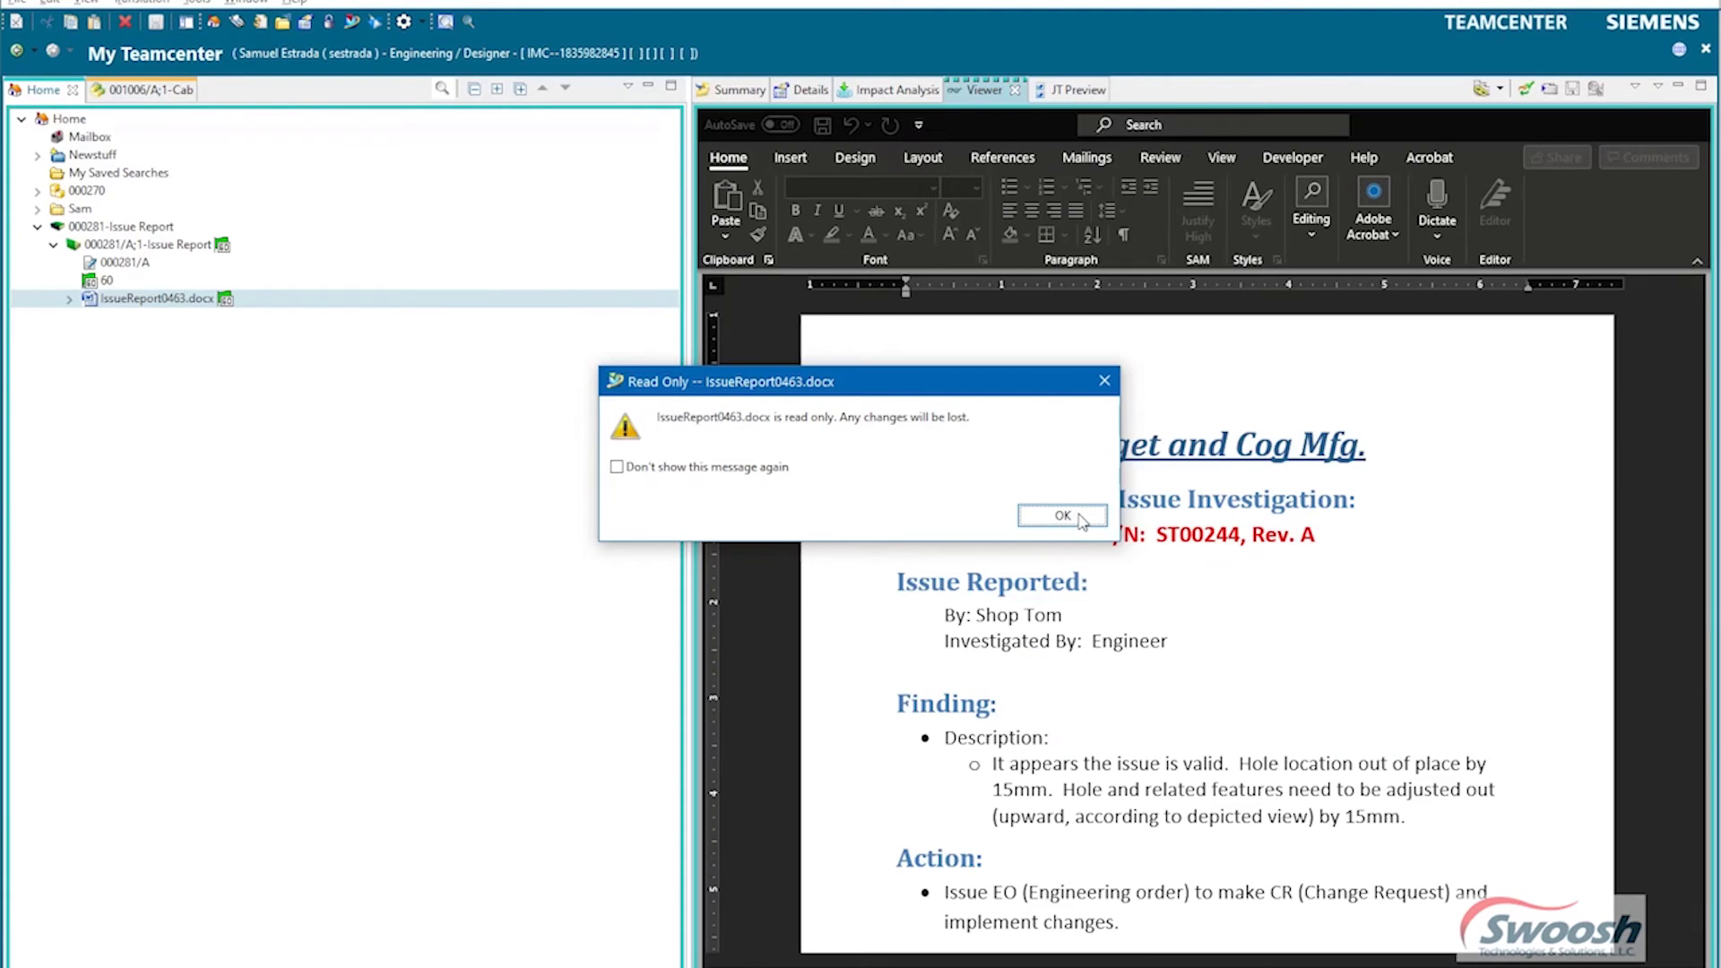
click(1081, 520)
scroll(1388, 642, down, 5)
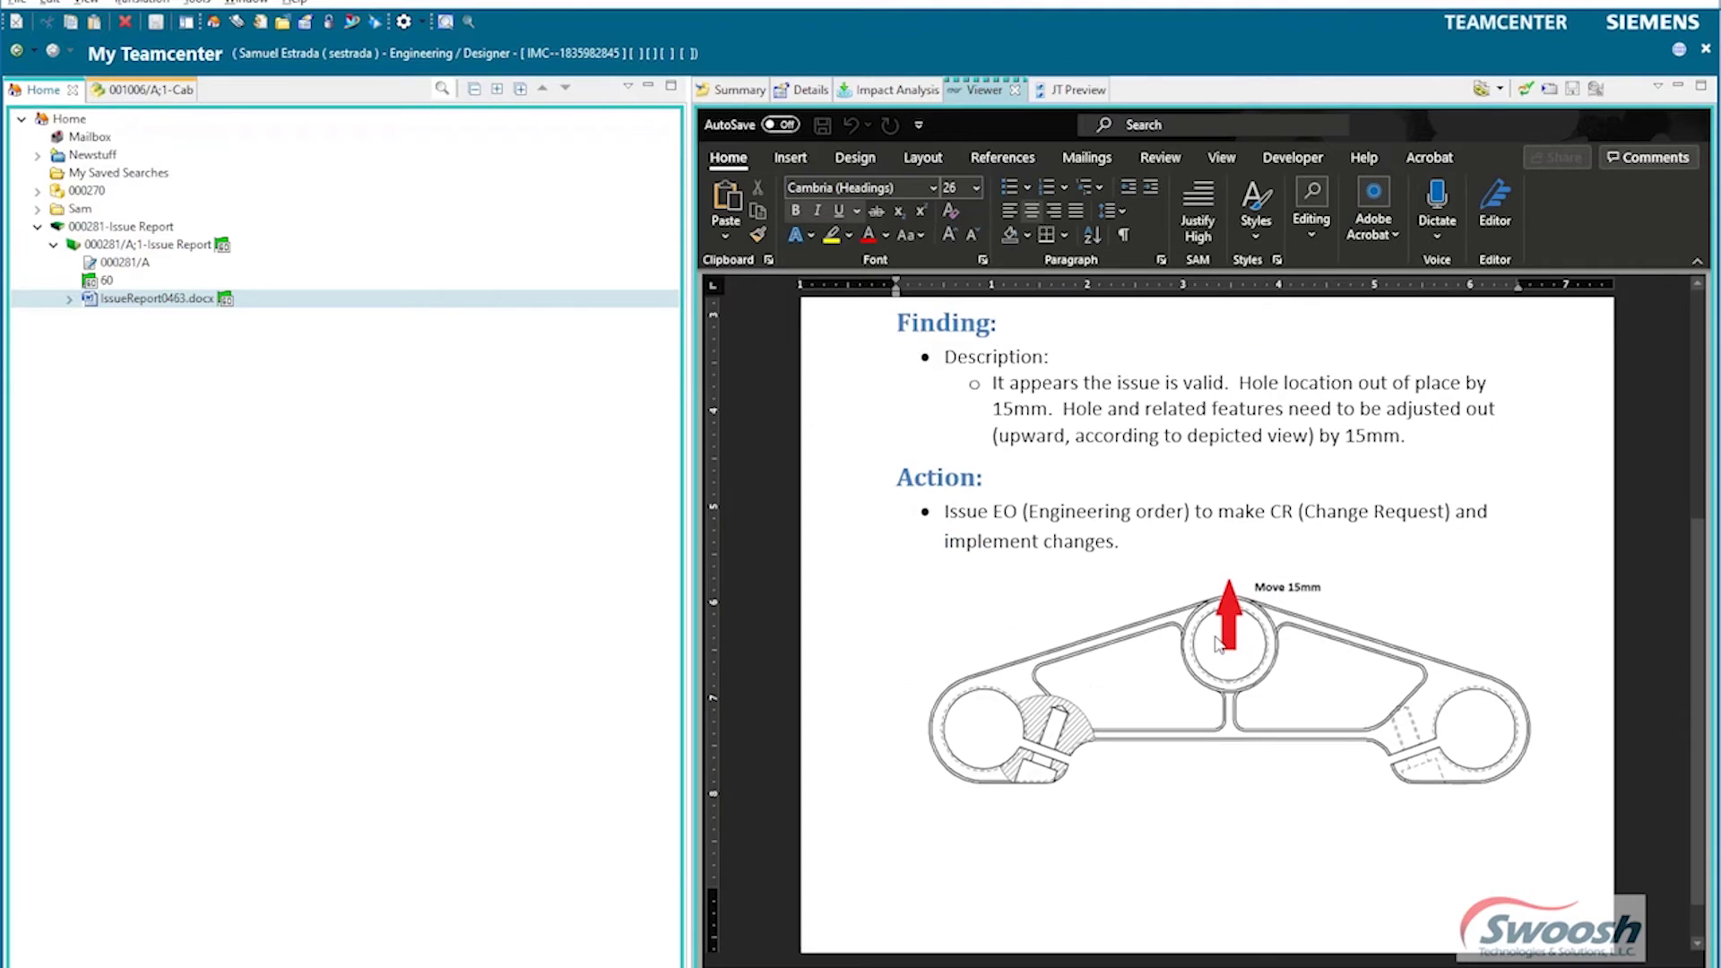
scroll(1216, 657, up, 3)
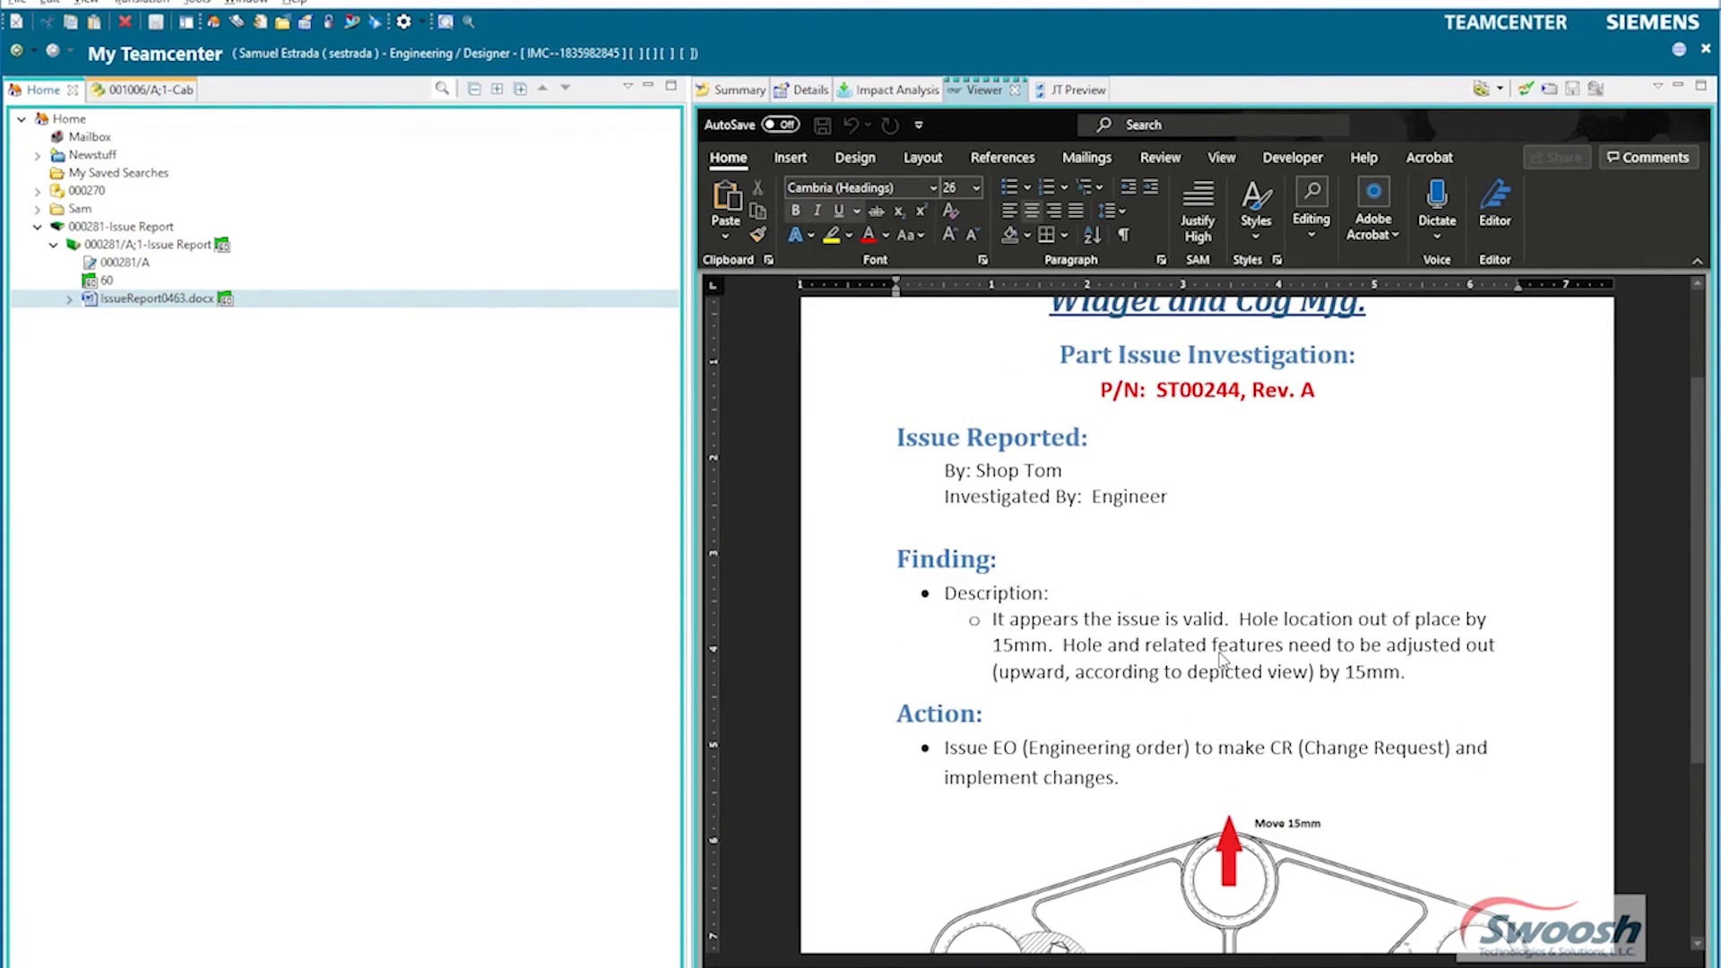
scroll(1222, 658, up, 2)
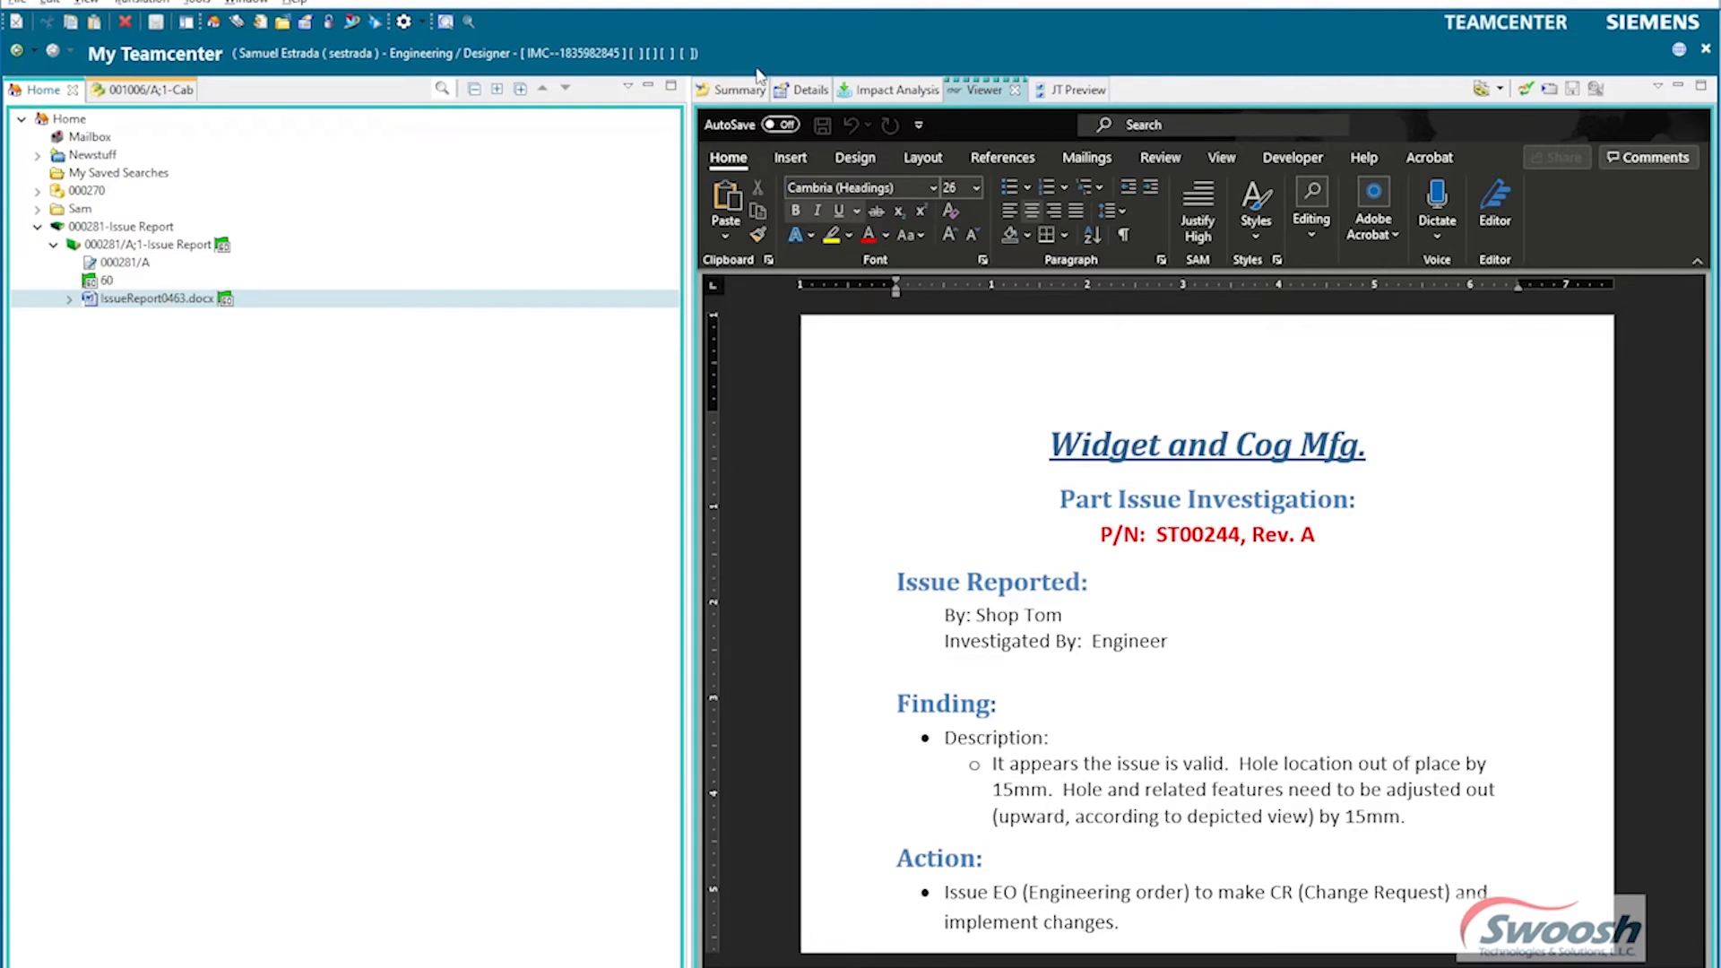
Step: Return to the Summary tab and select revision 000281/A;1-Issue Report
click(727, 92)
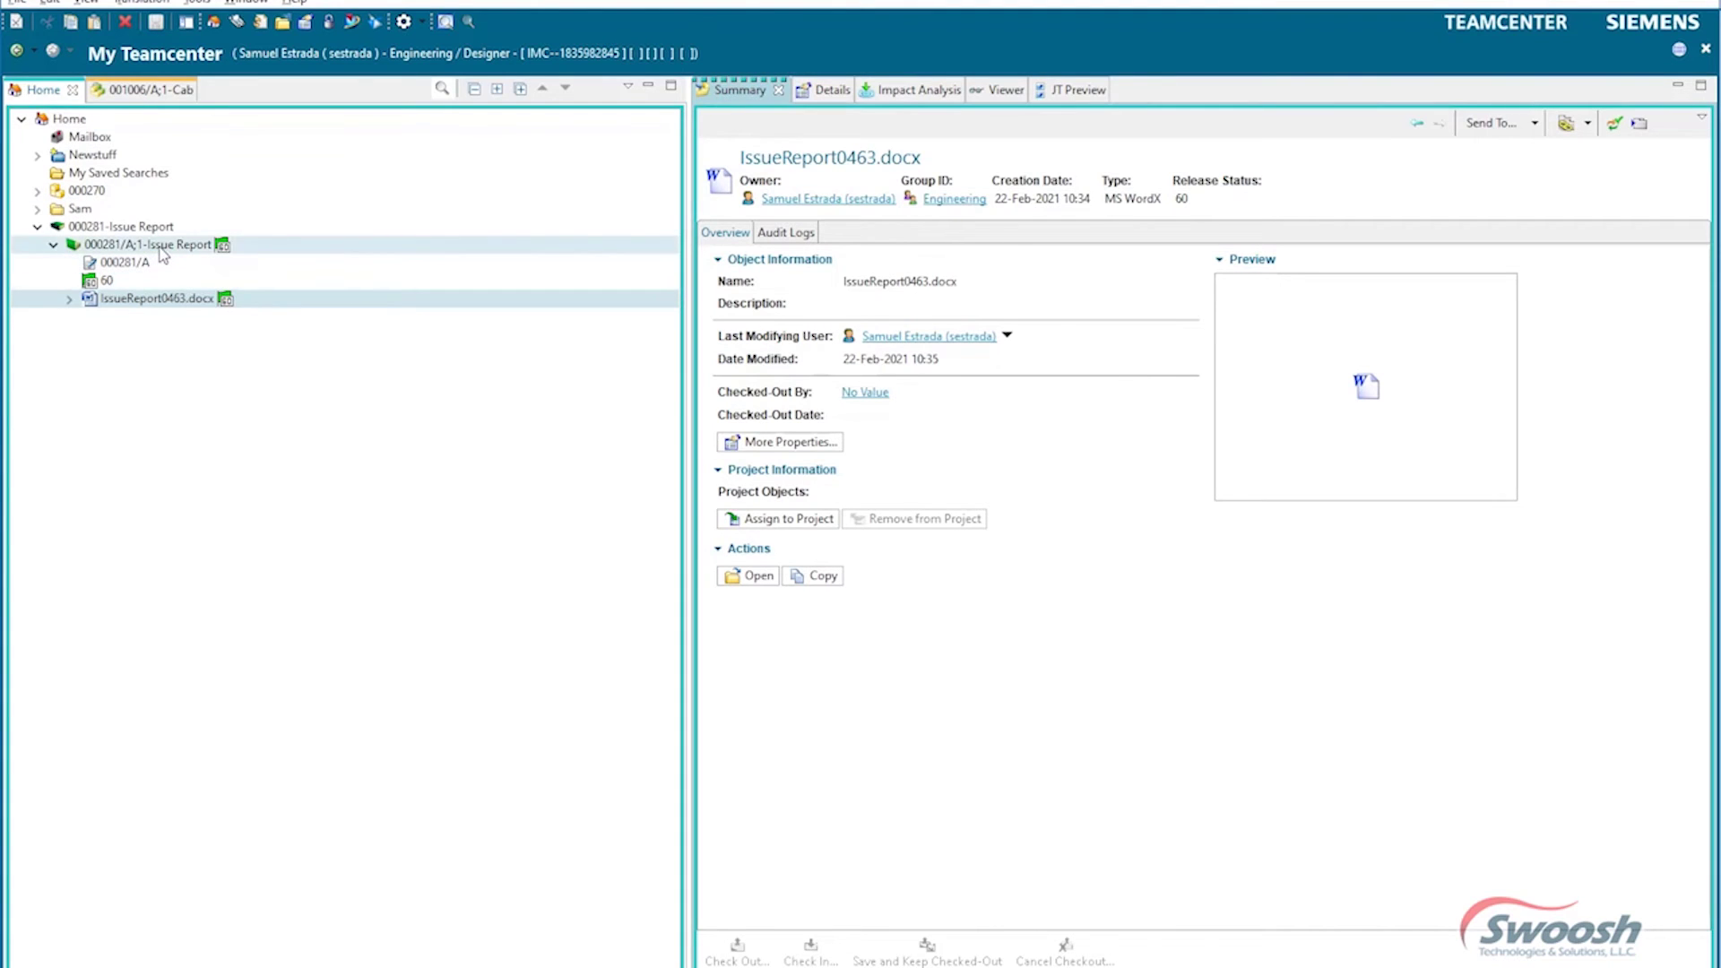
click(323, 244)
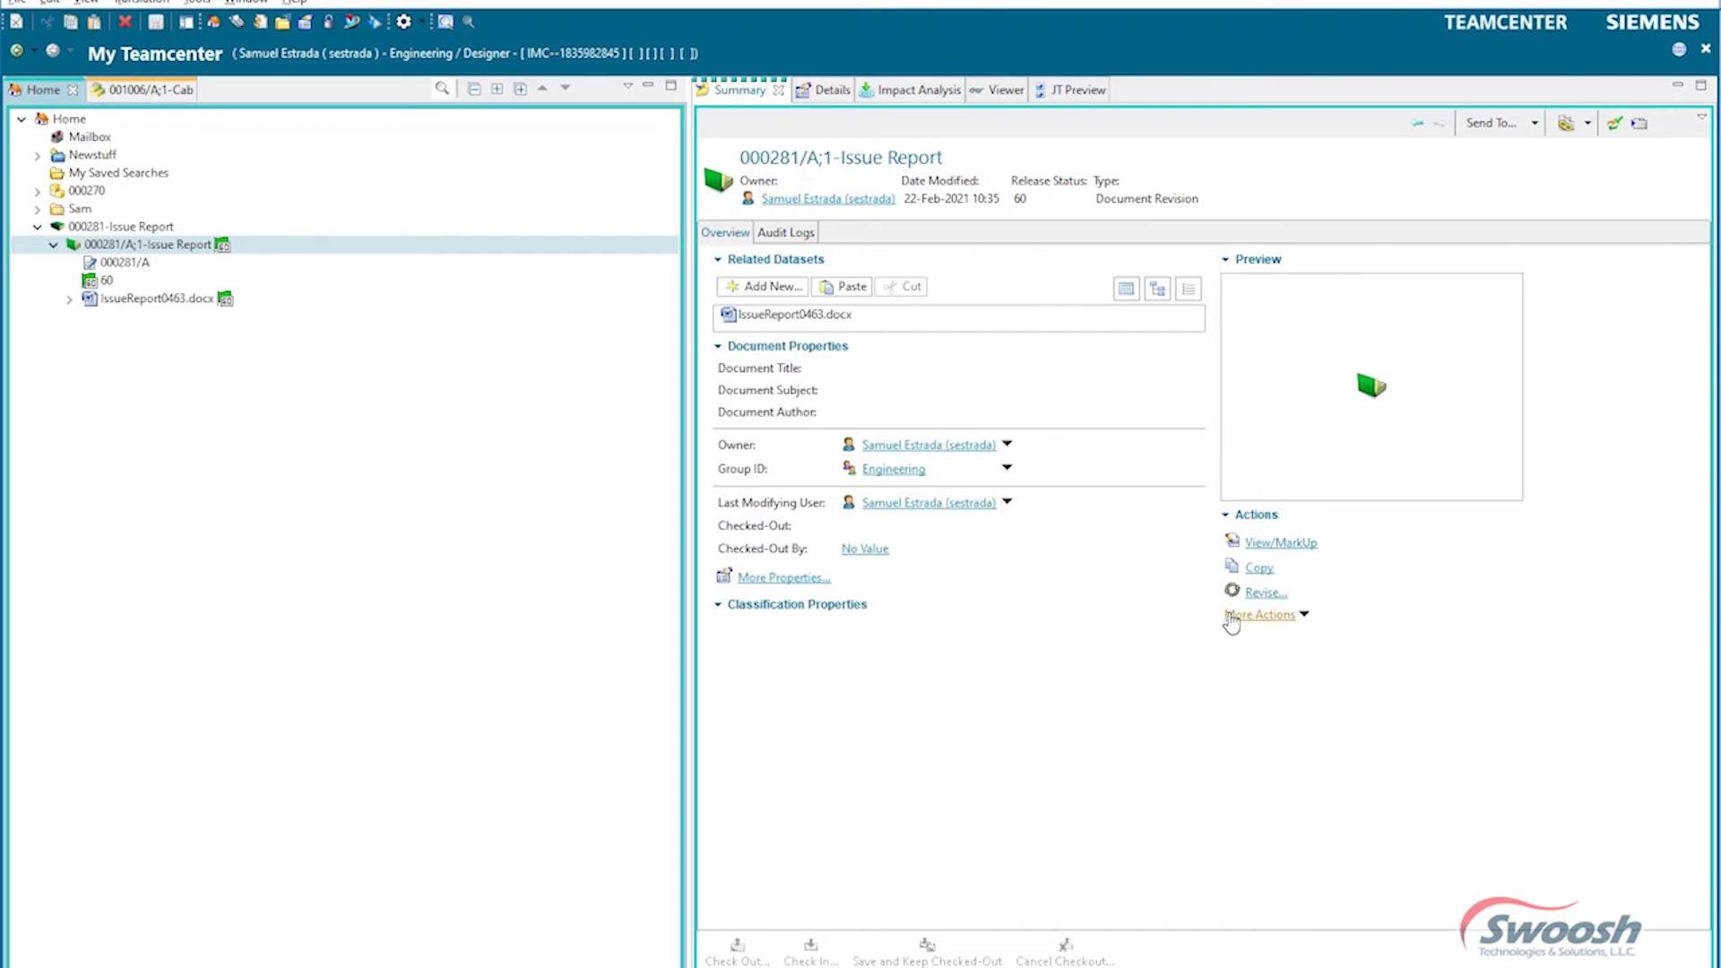
Step: Revise Issue Report 000281 to revision B with the description 'New Doc needed'
click(1264, 593)
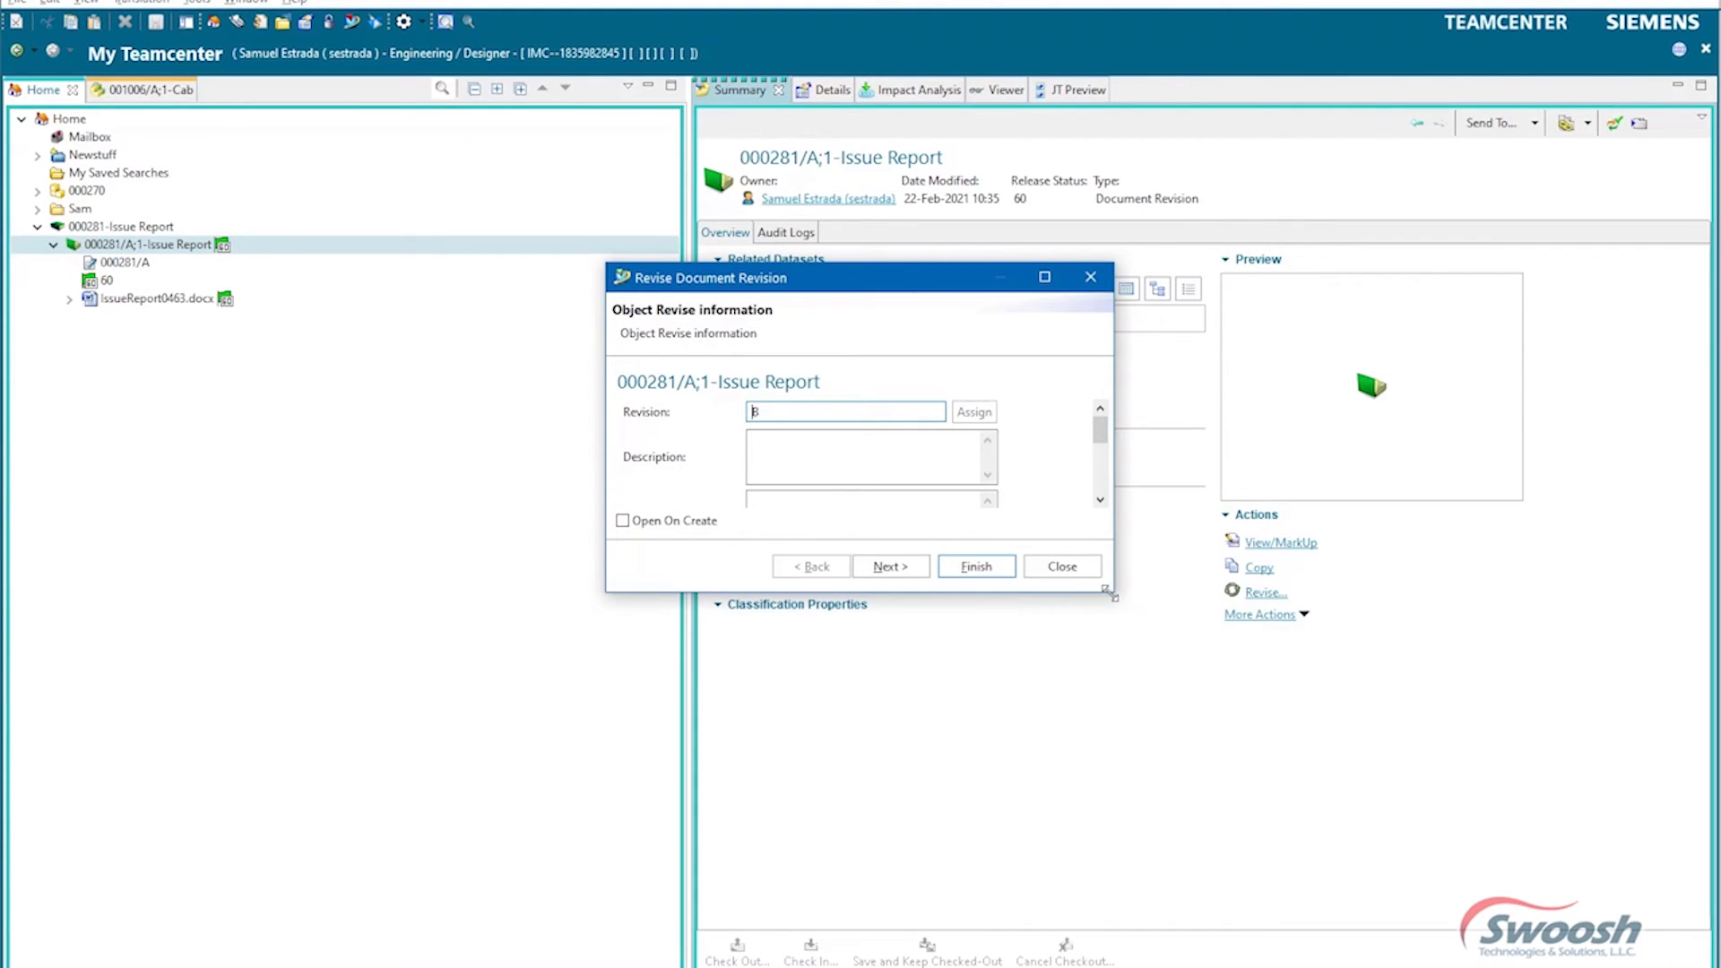
drag(1114, 591, 1198, 723)
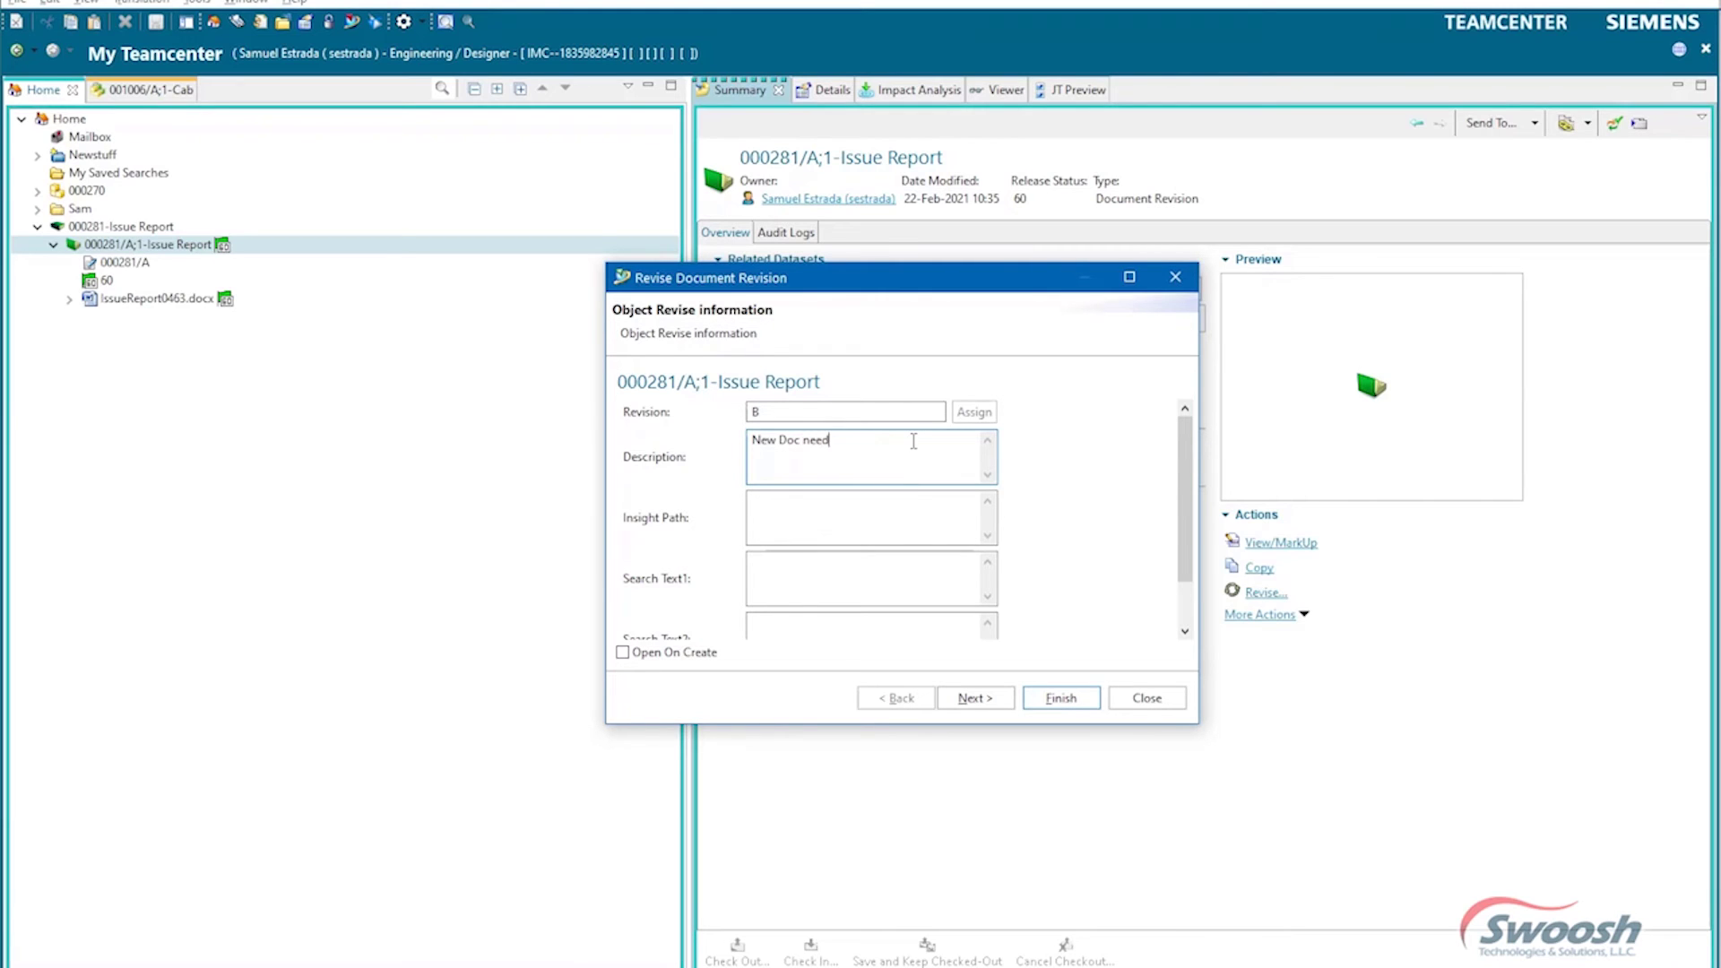
click(975, 697)
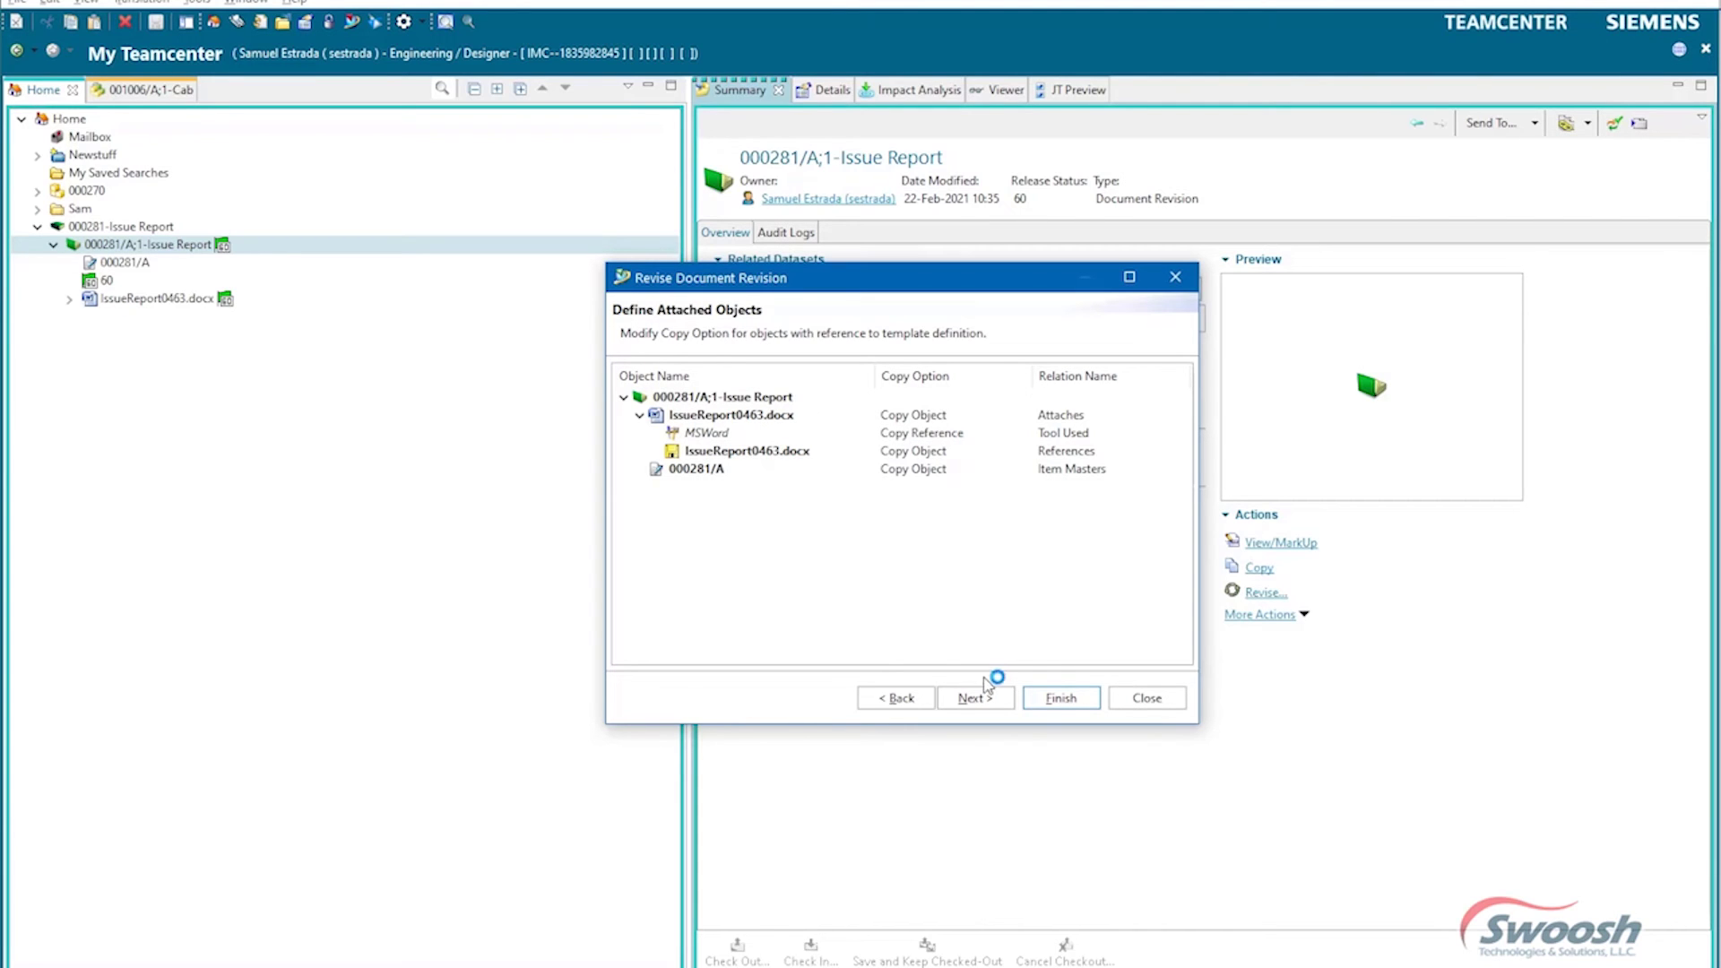
click(1059, 697)
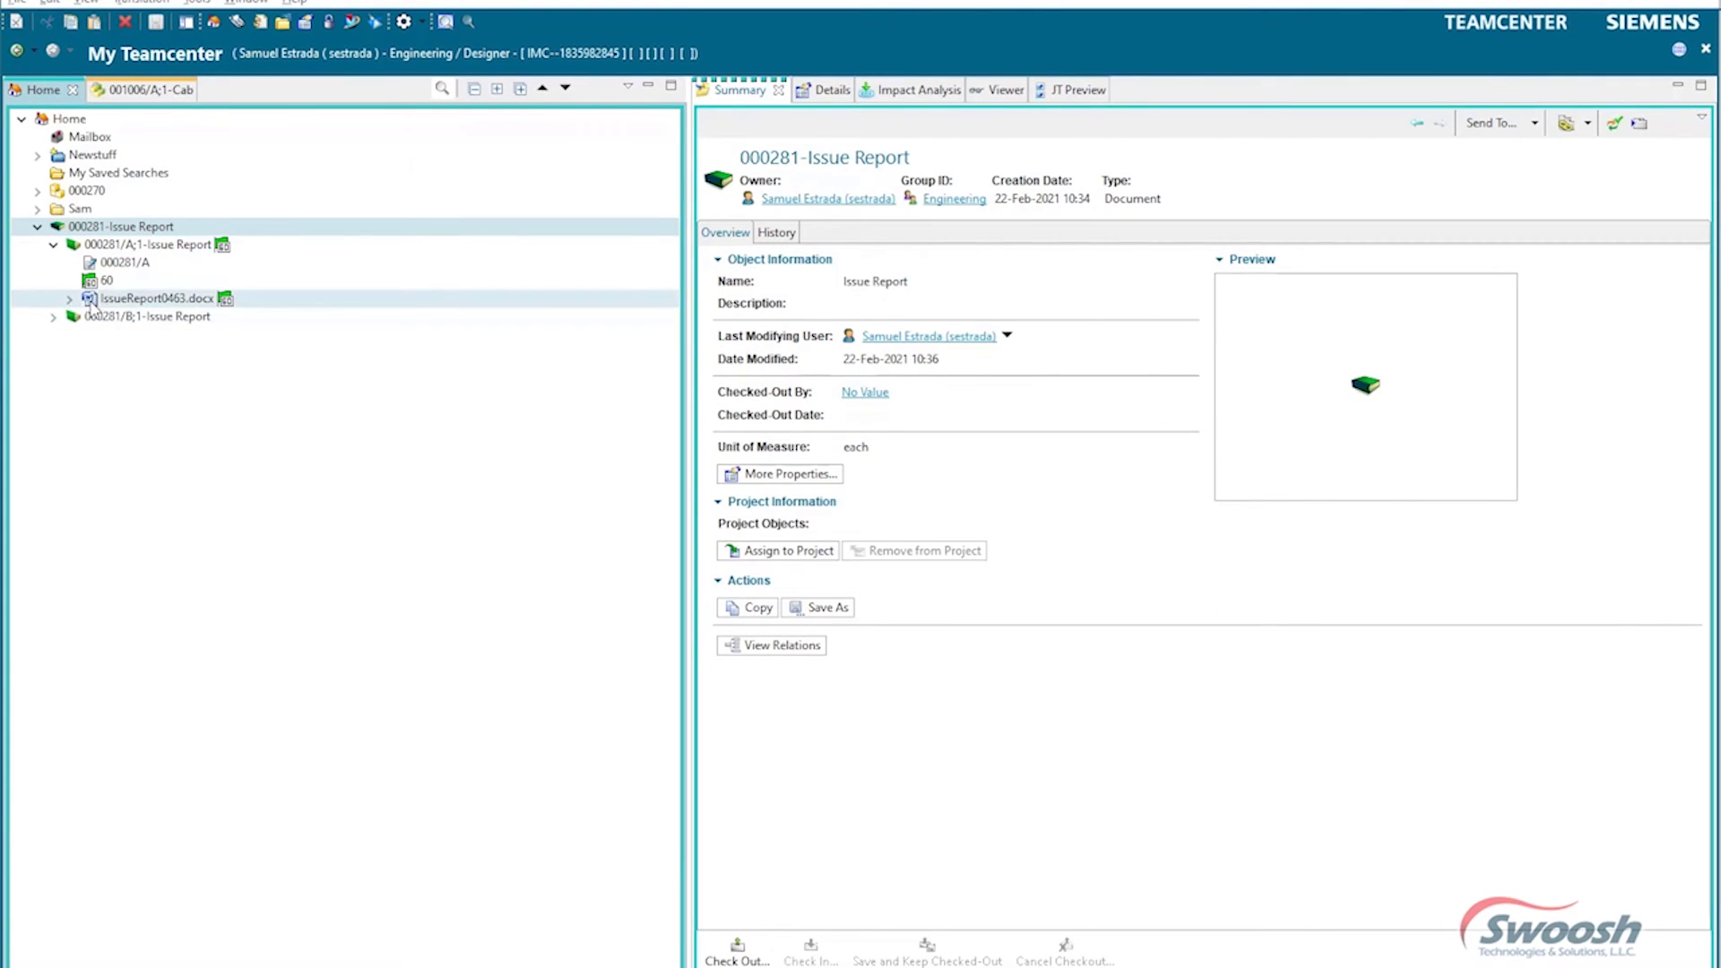
Step: Expand revision 000281/B and open its IssueReport0463.docx in the embedded Viewer
click(53, 317)
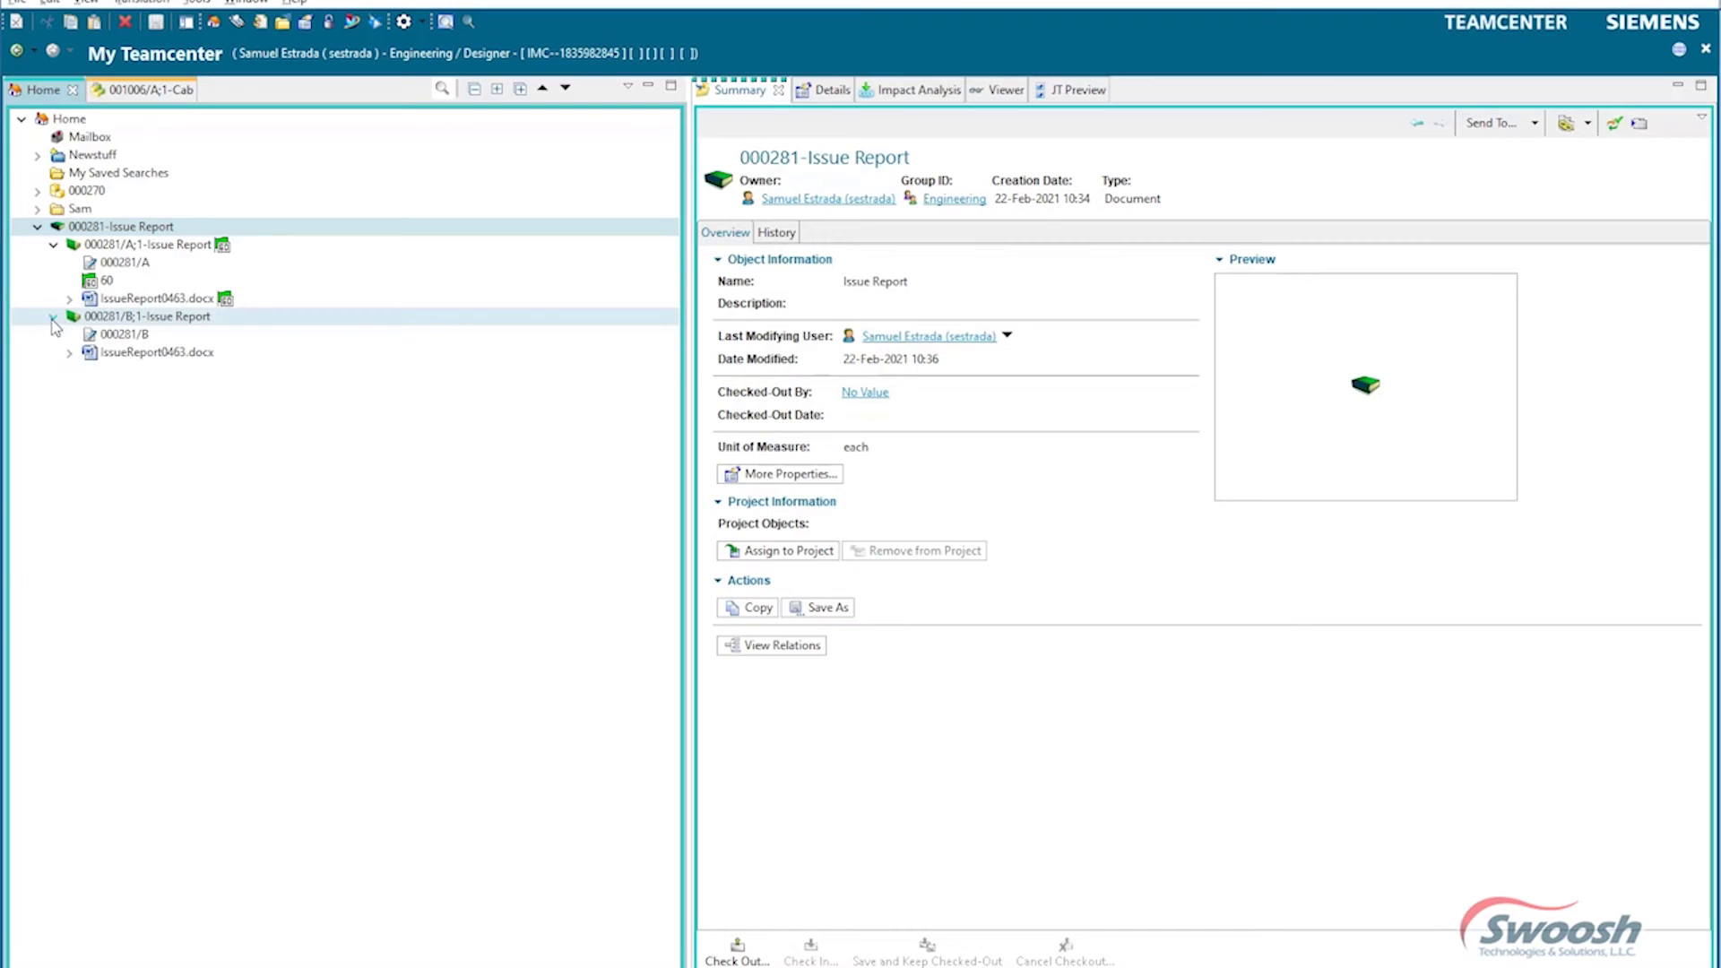
click(150, 354)
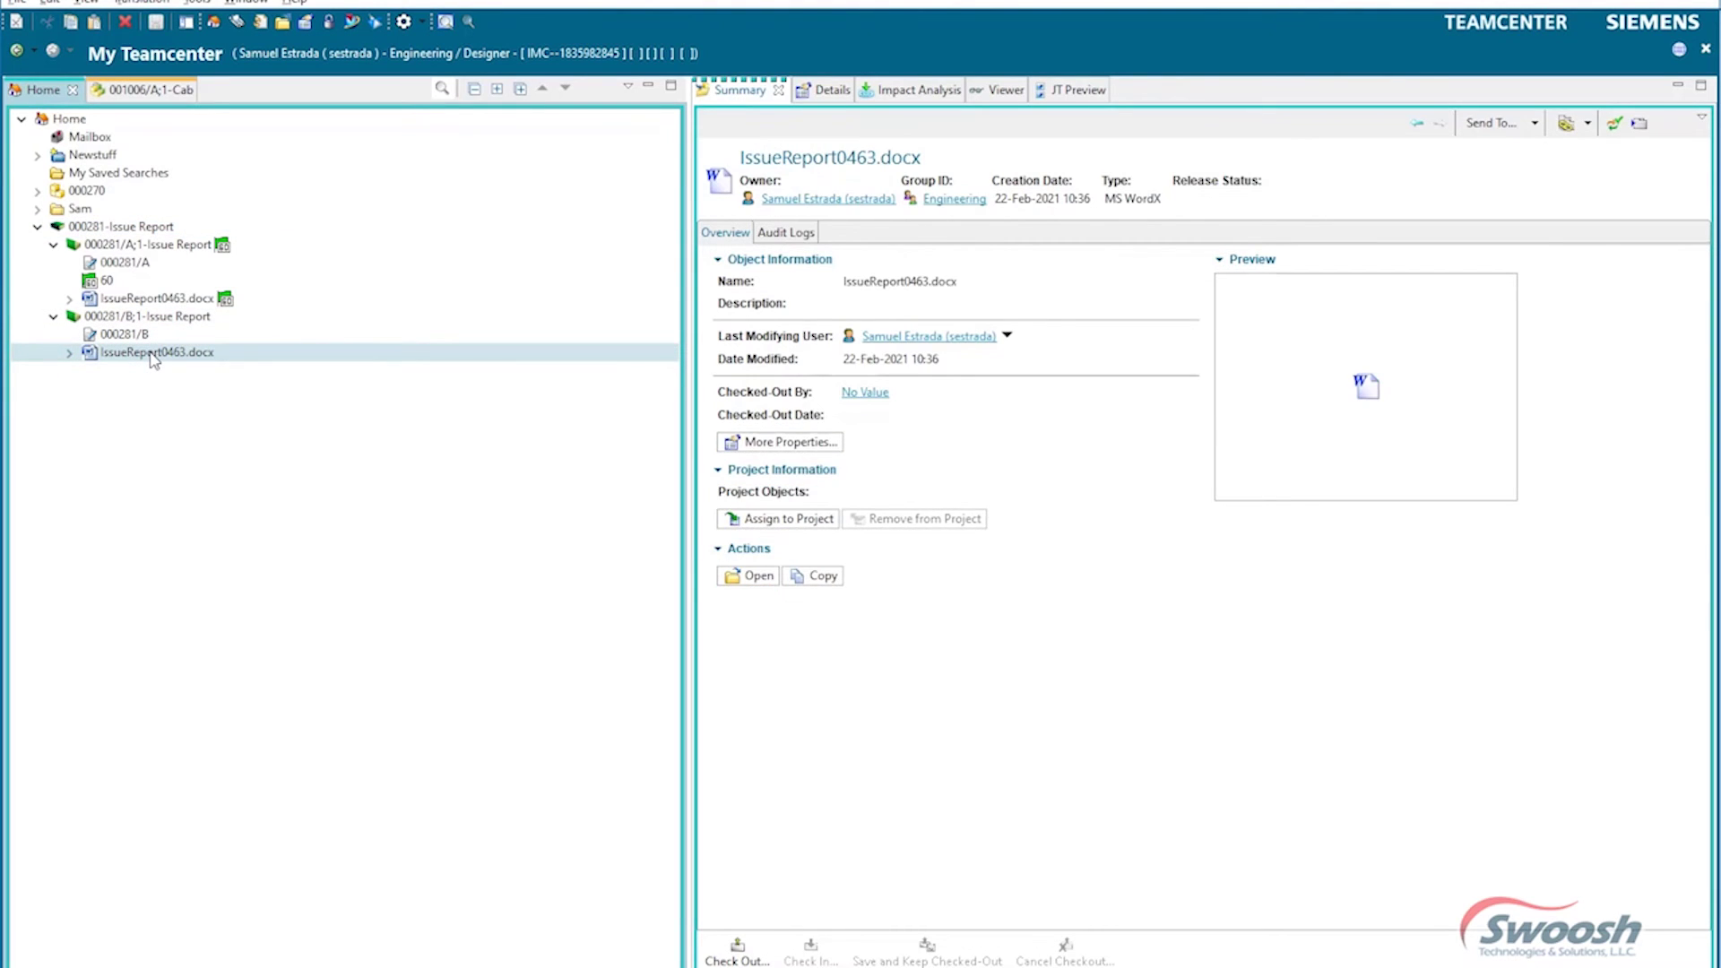
click(54, 245)
click(106, 230)
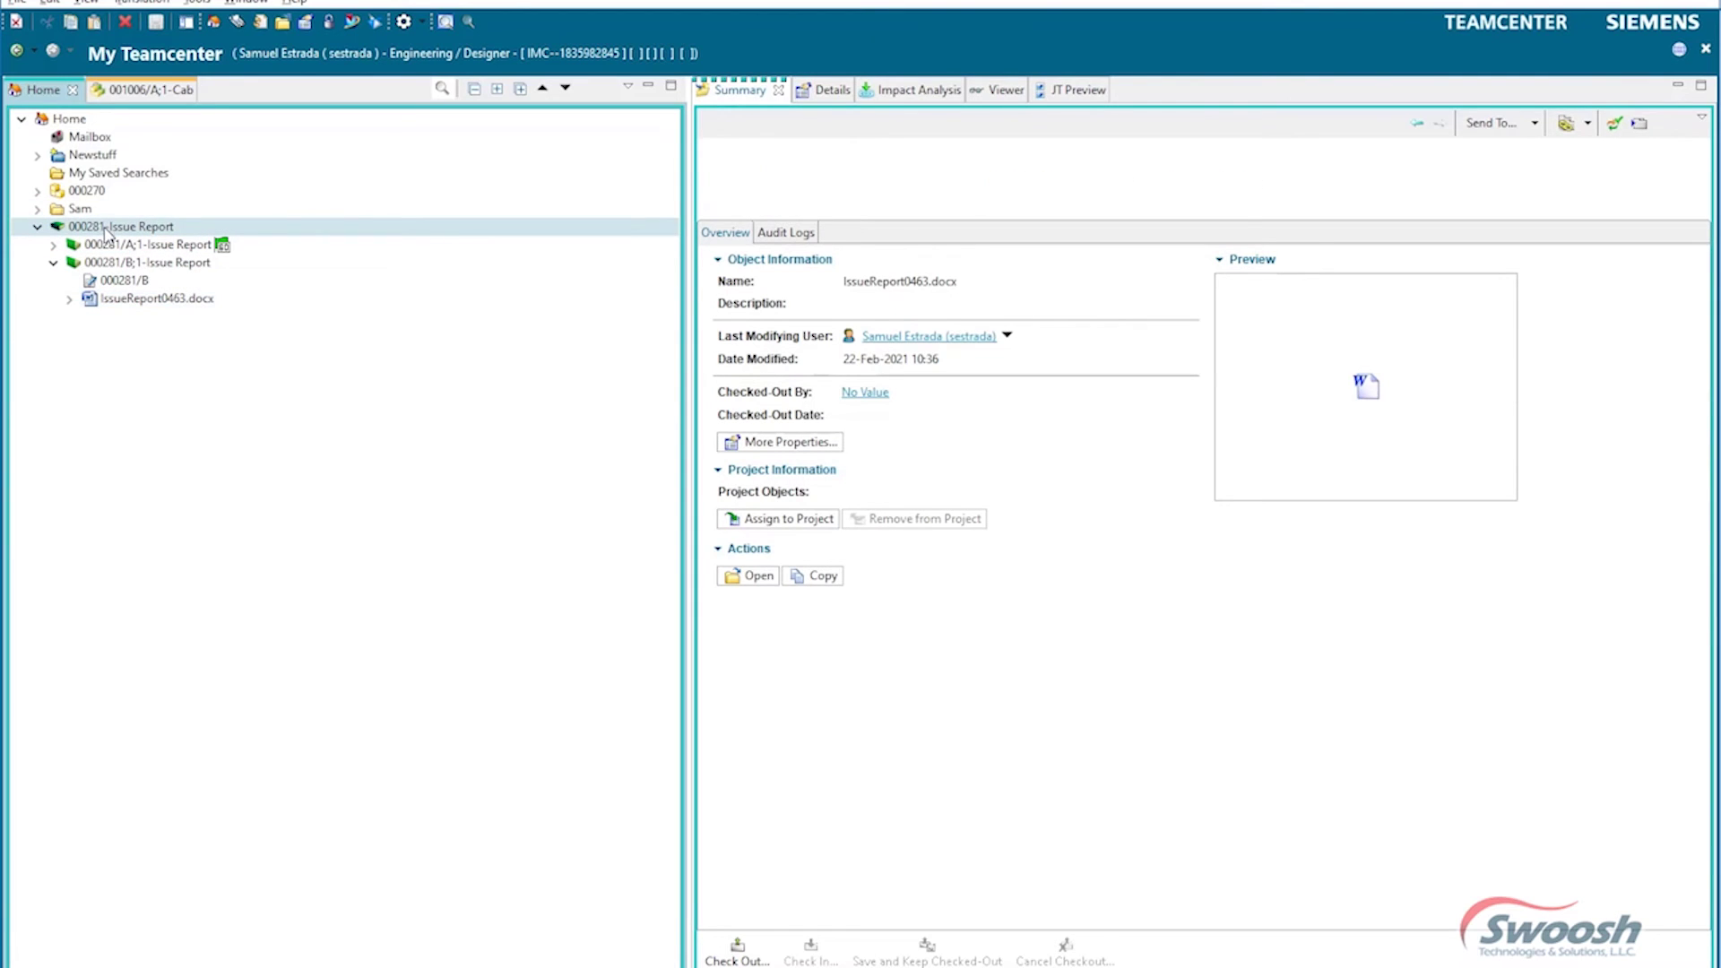
click(165, 301)
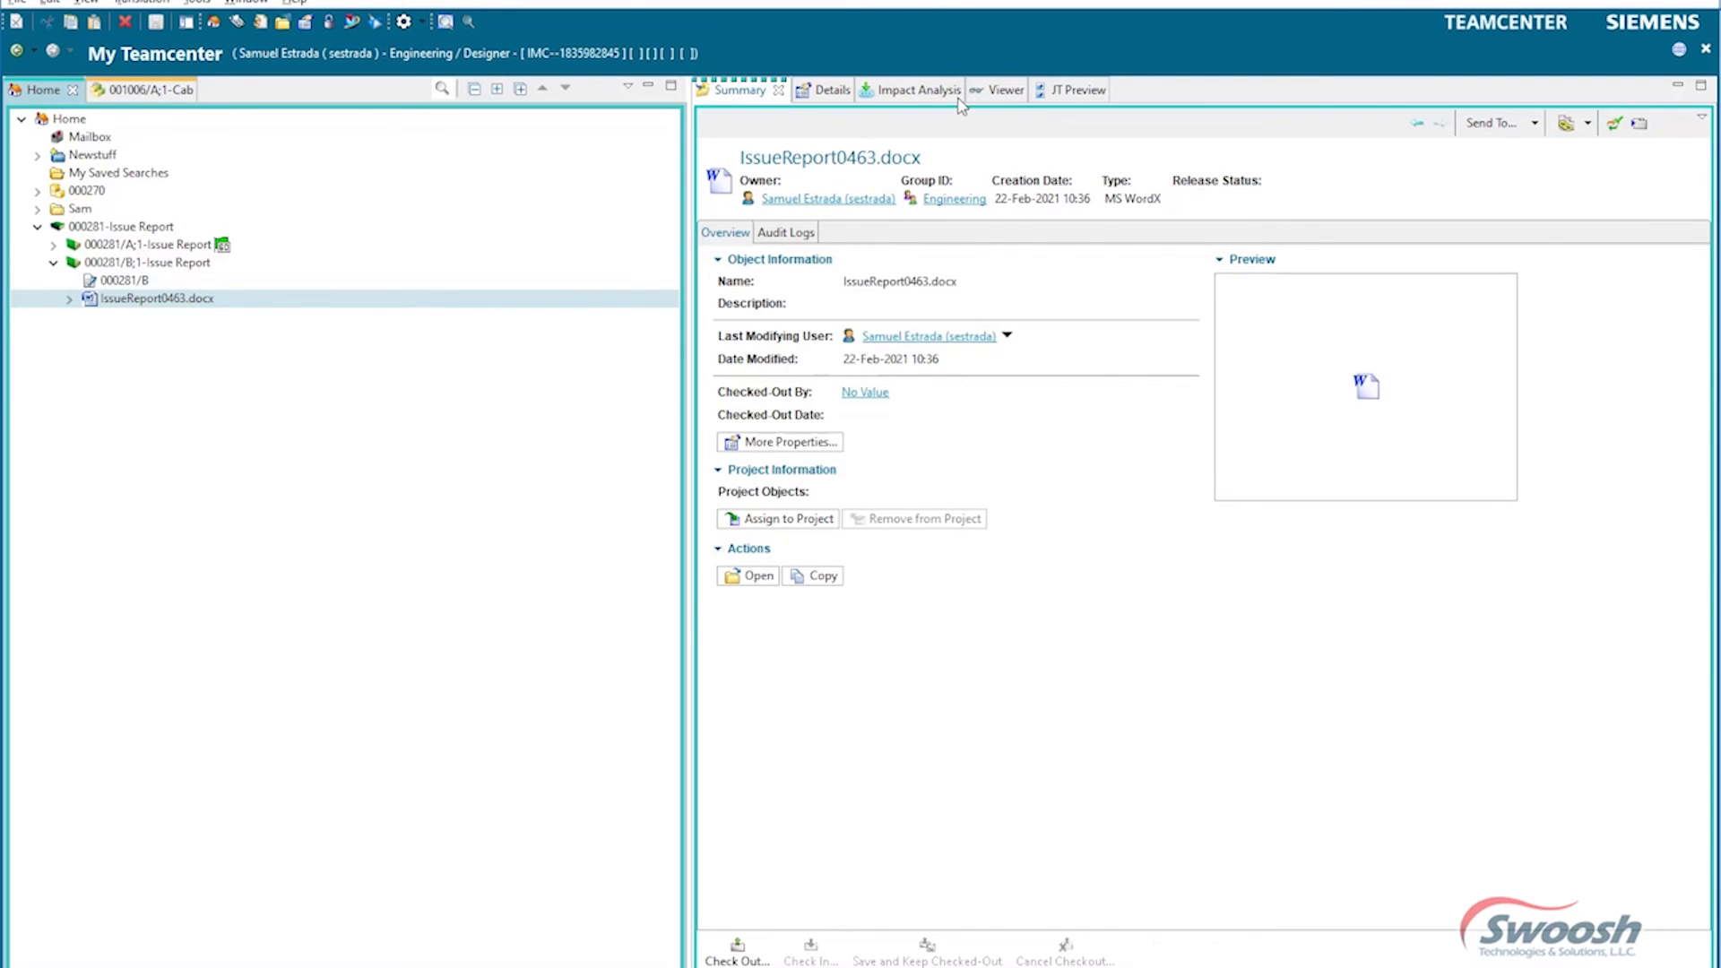
click(1002, 90)
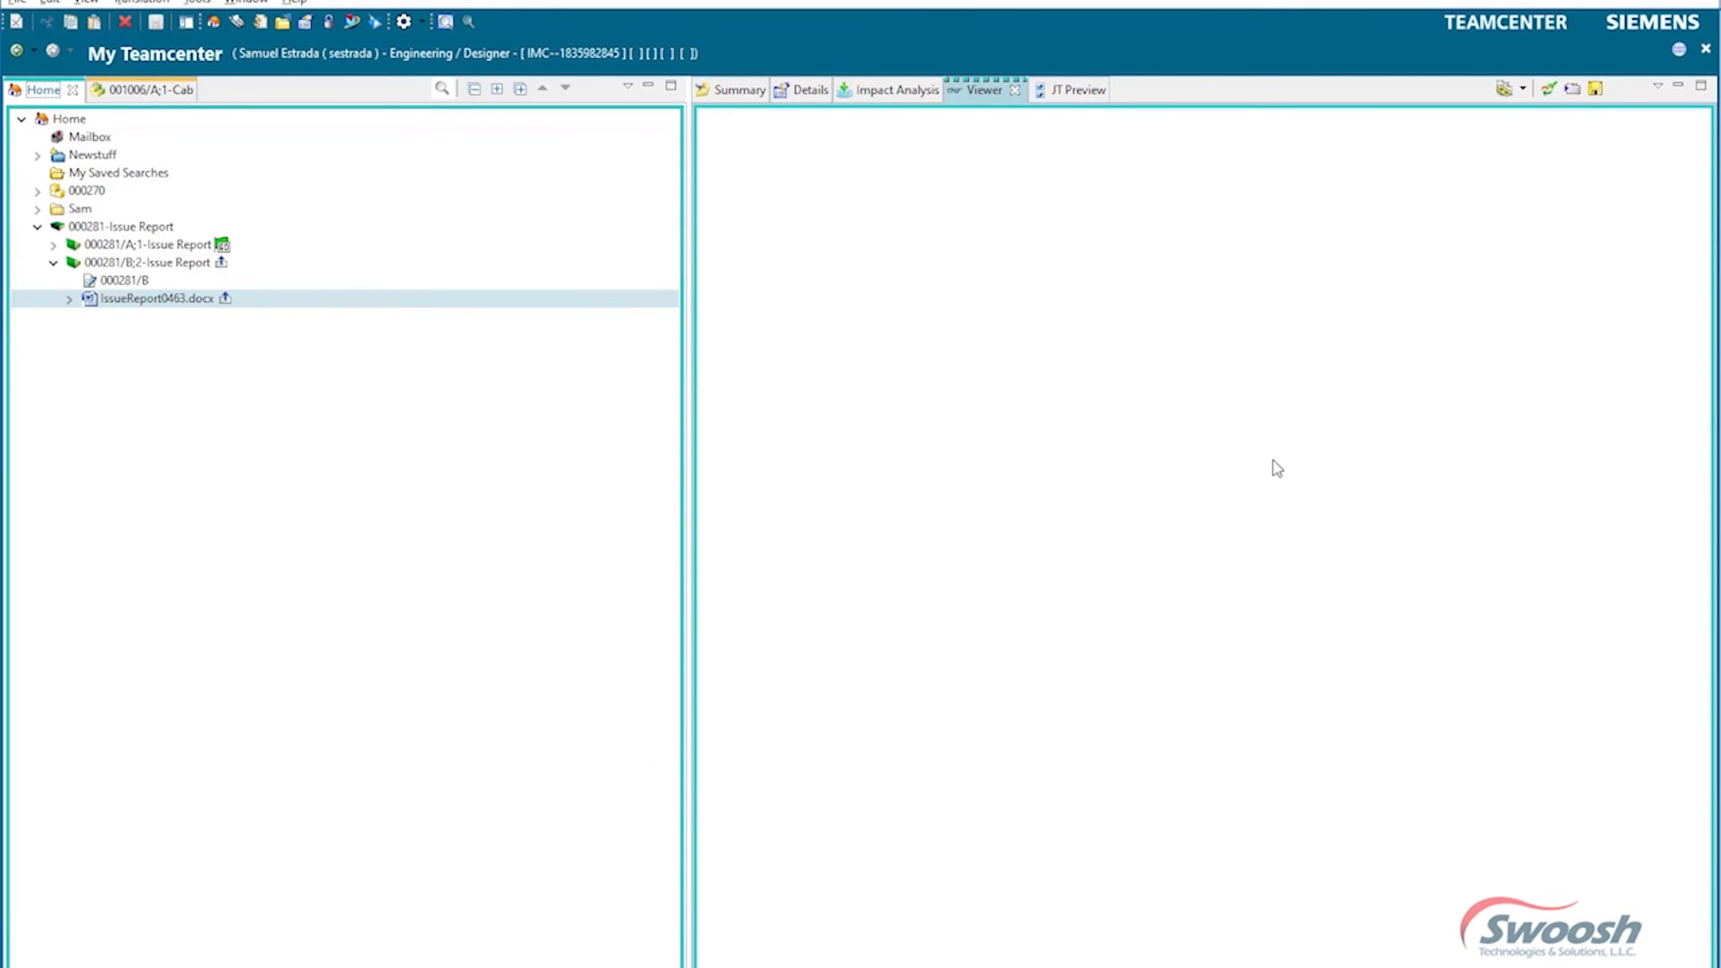
Step: In revision B's IssueReport0463.docx, change the P/N line from 'Rev. A' to 'Rev. B'
click(172, 302)
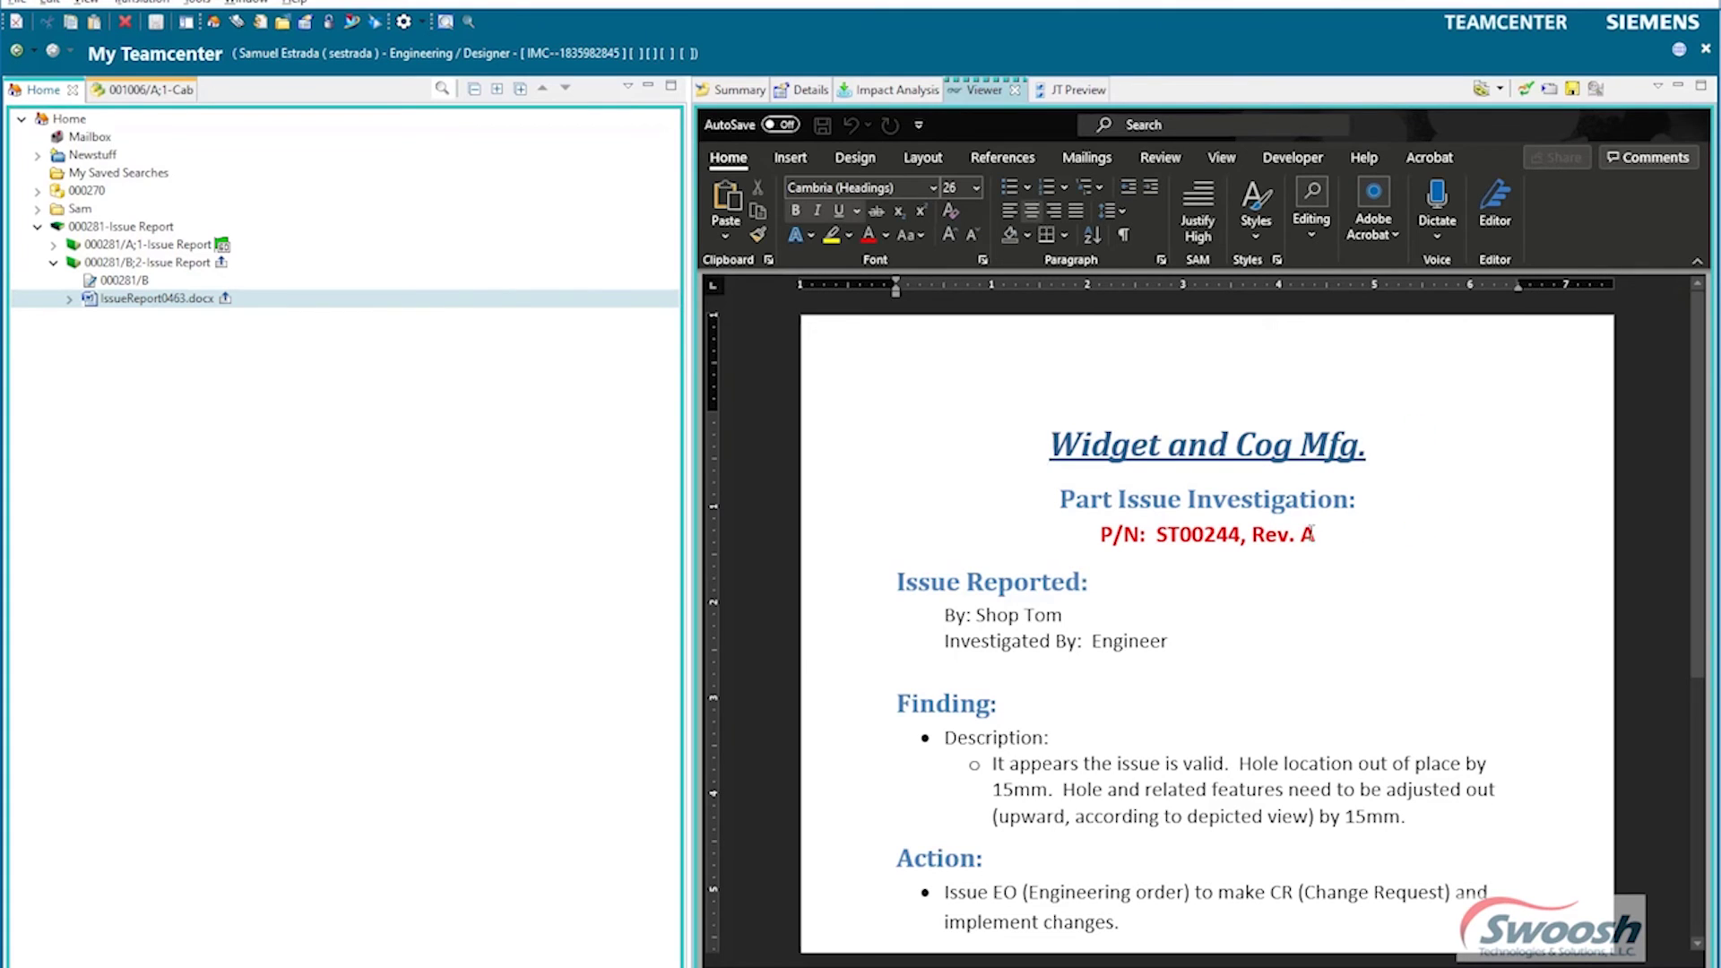
click(1350, 533)
key(BackSpace)
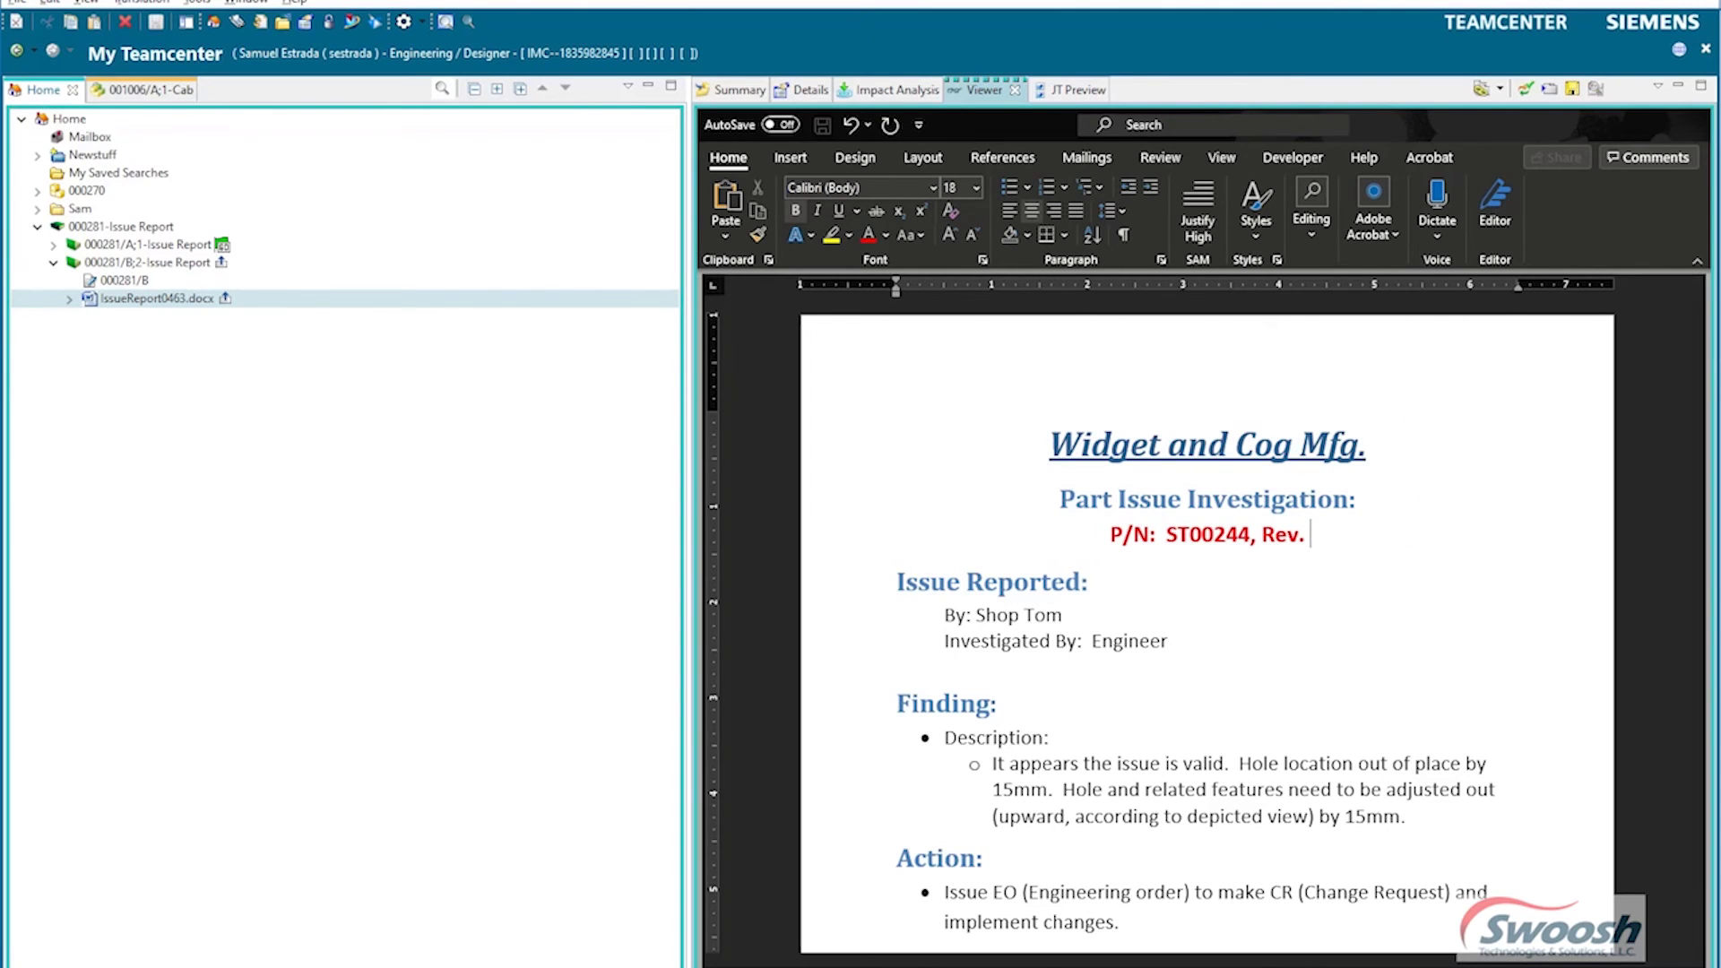
text(B)
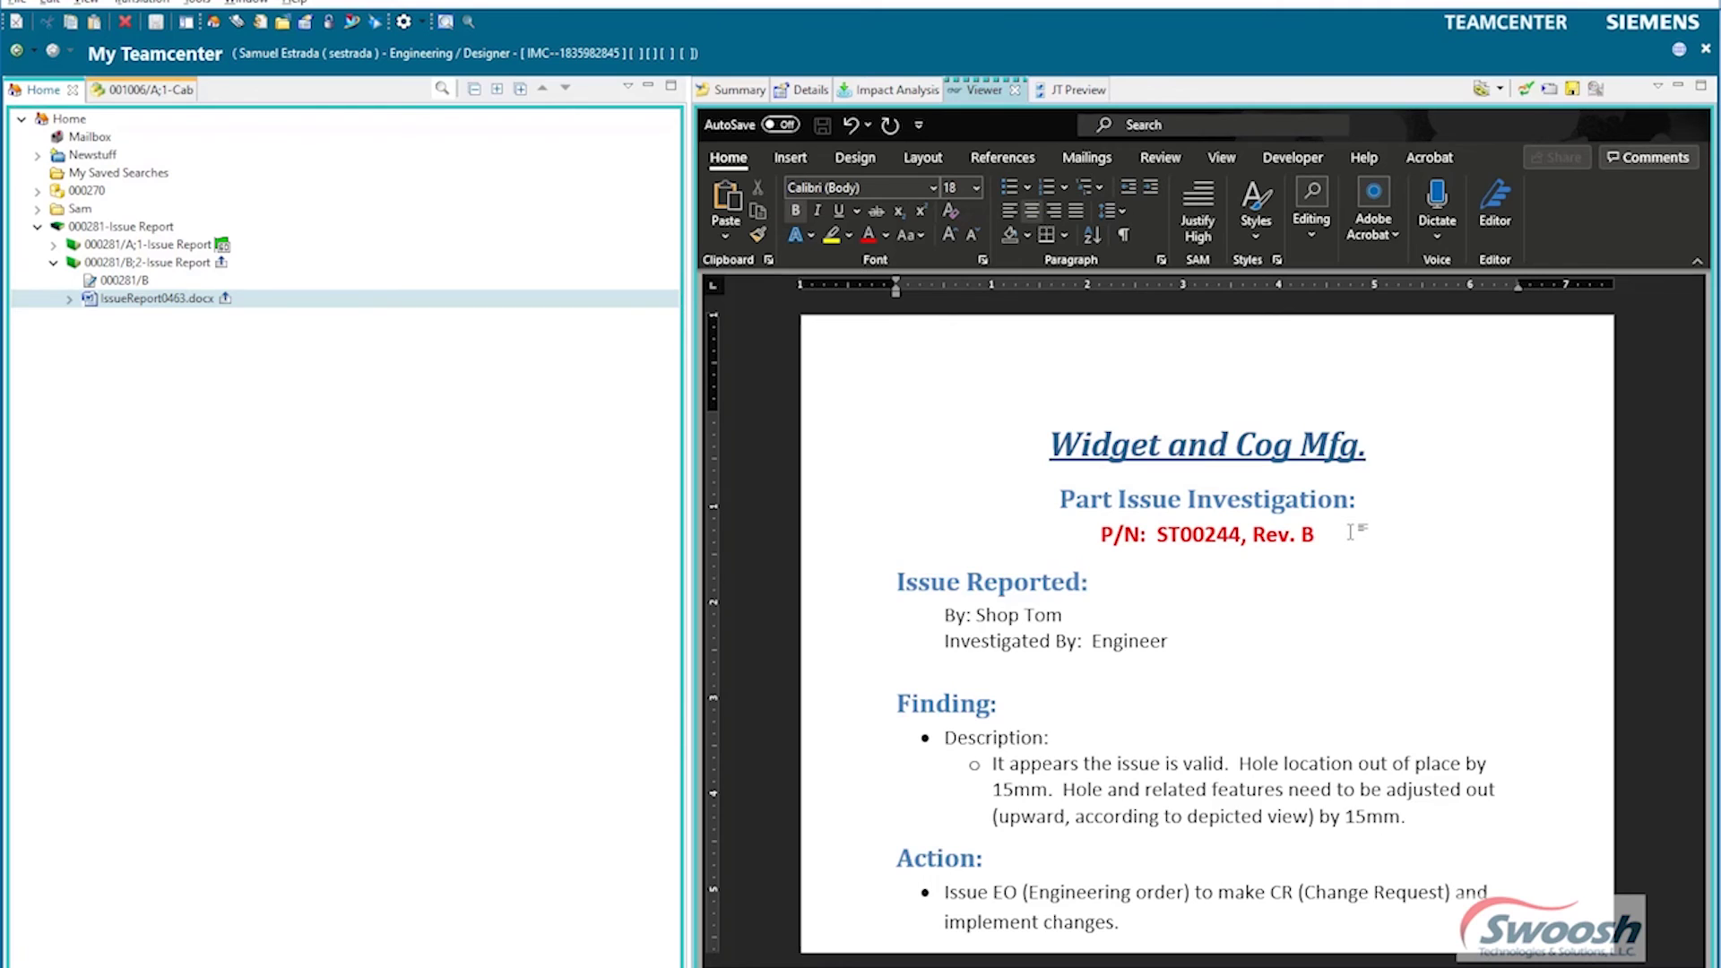
Step: Add a 'Rev B' note on a new line below the bracket figure
scroll(1350, 533, down, 5)
click(1165, 753)
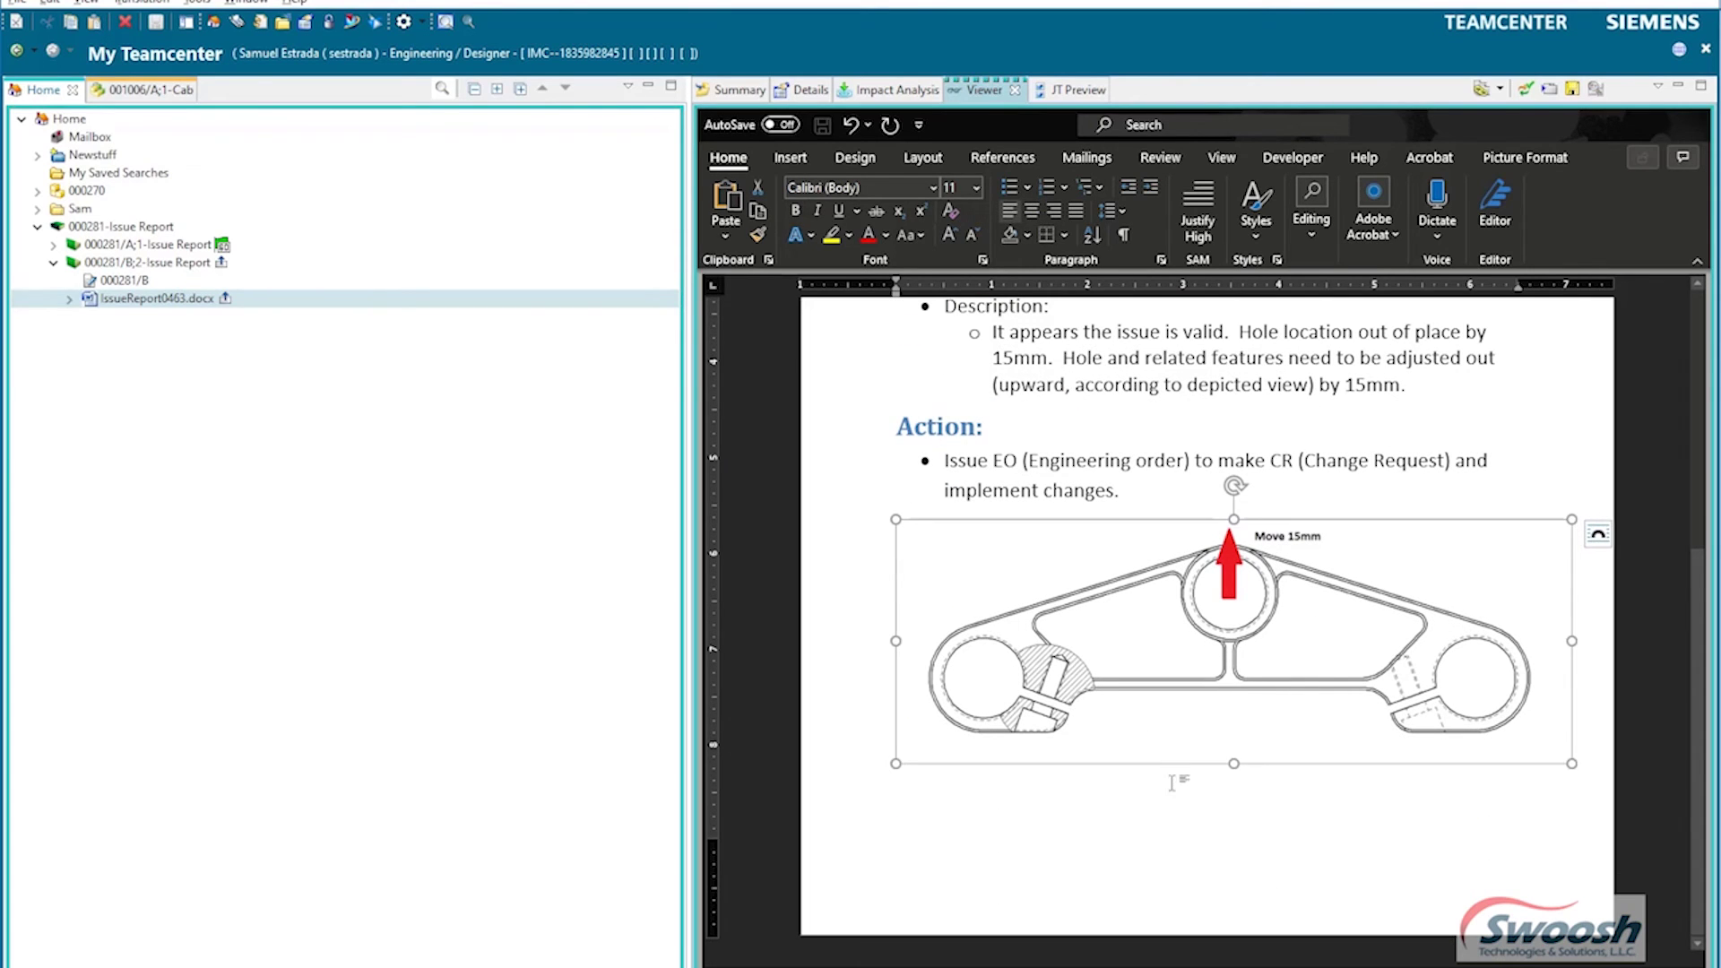
key(Down)
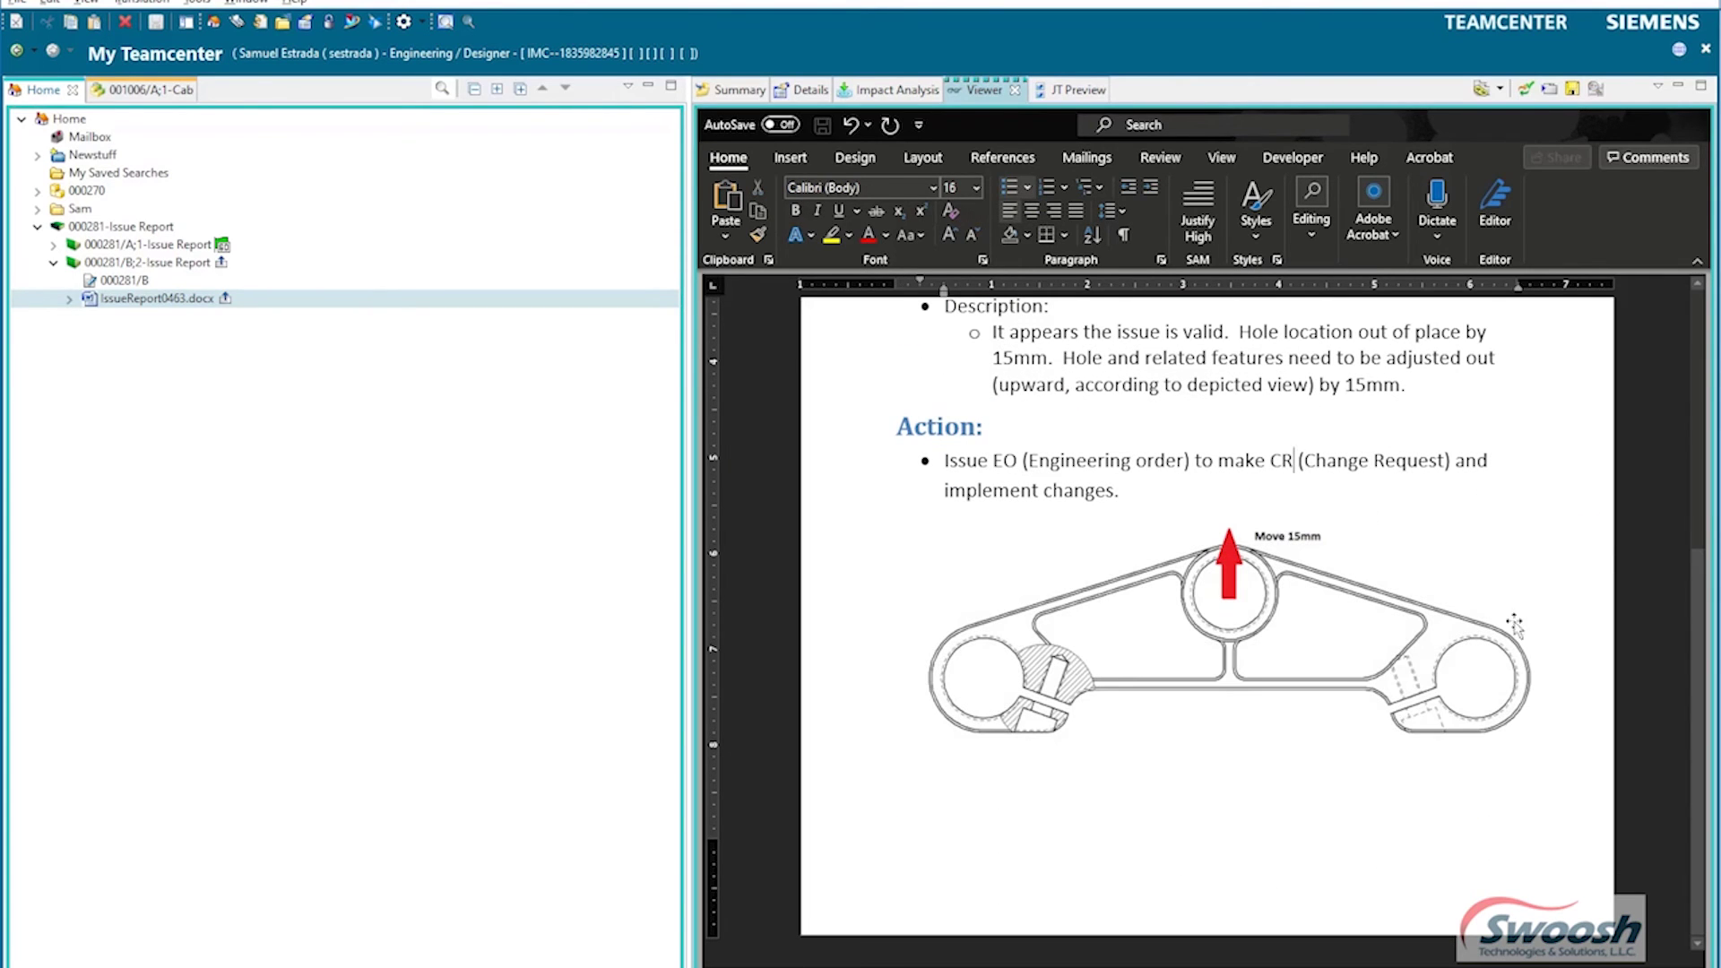
key(Return)
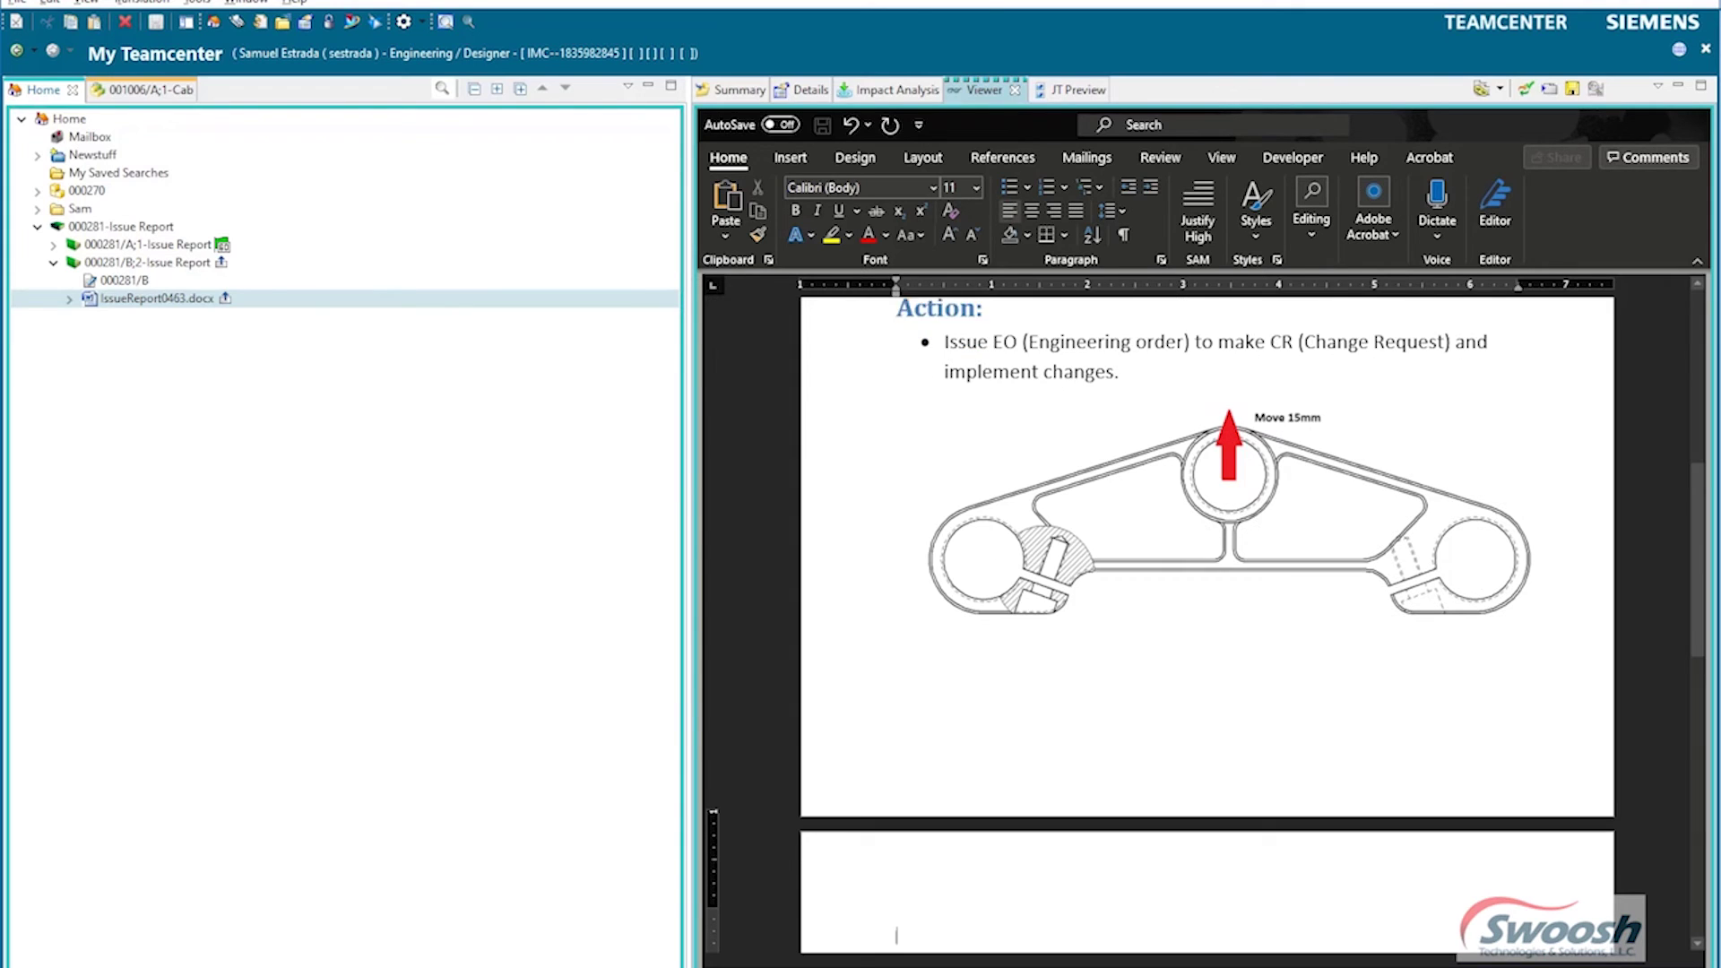
text(Re)
key(BackSpace)
key(BackSpace)
key(BackSpace)
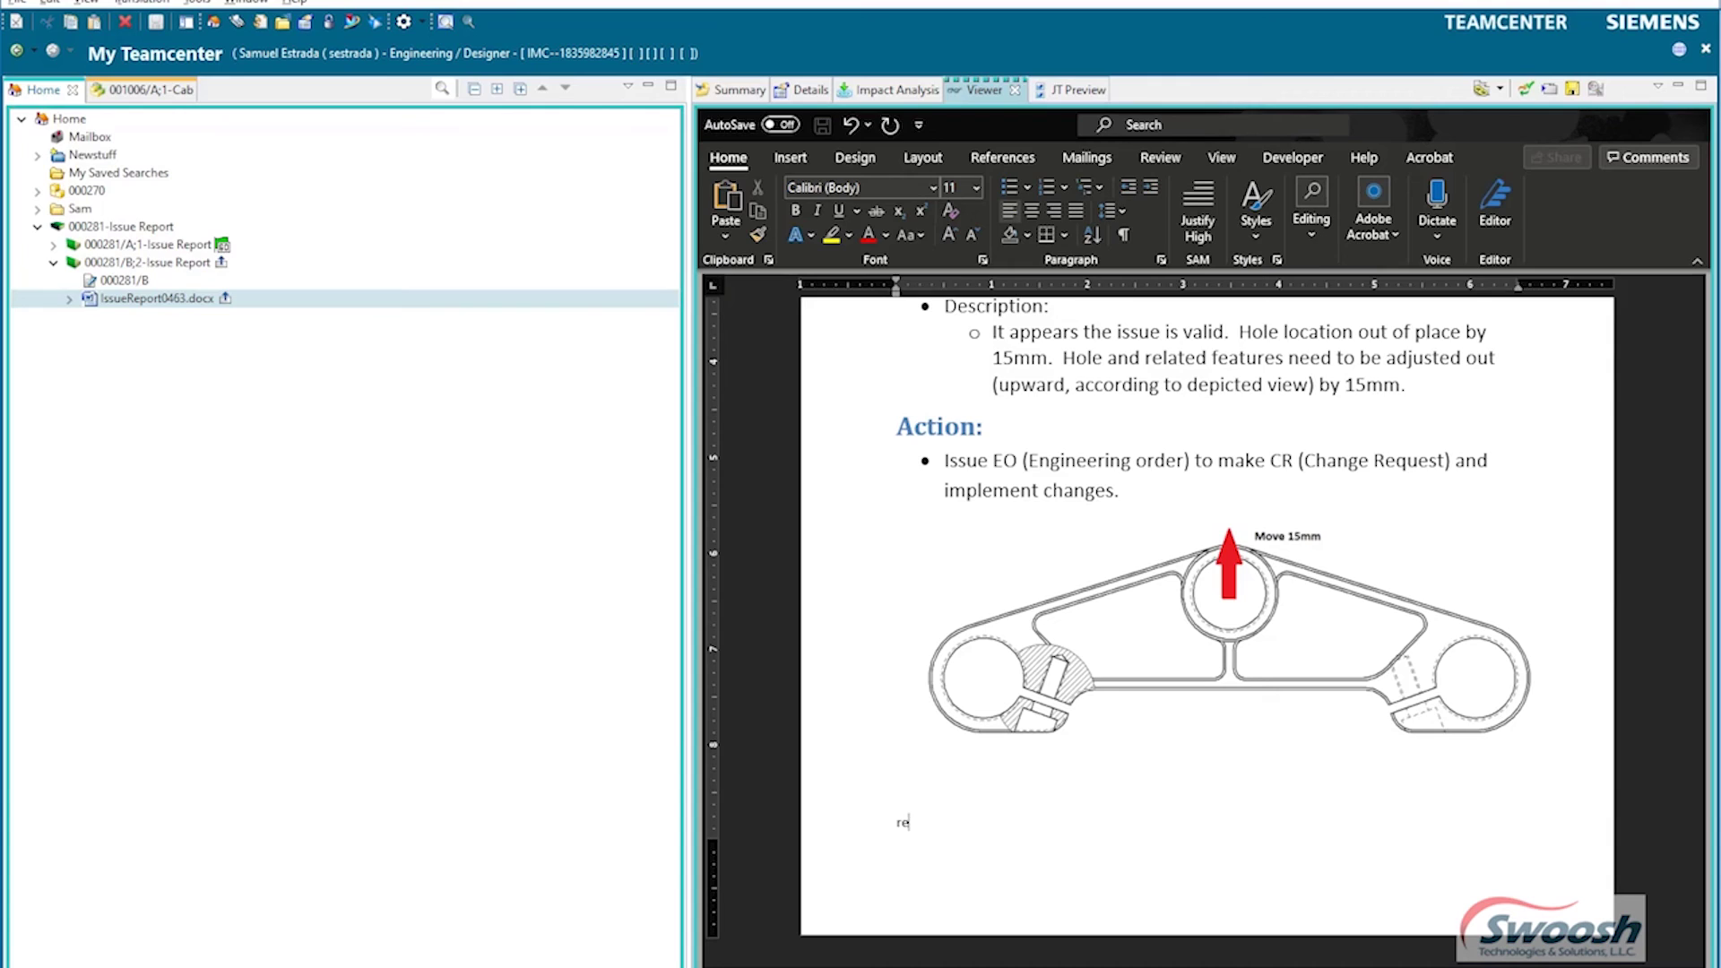
text(REv B)
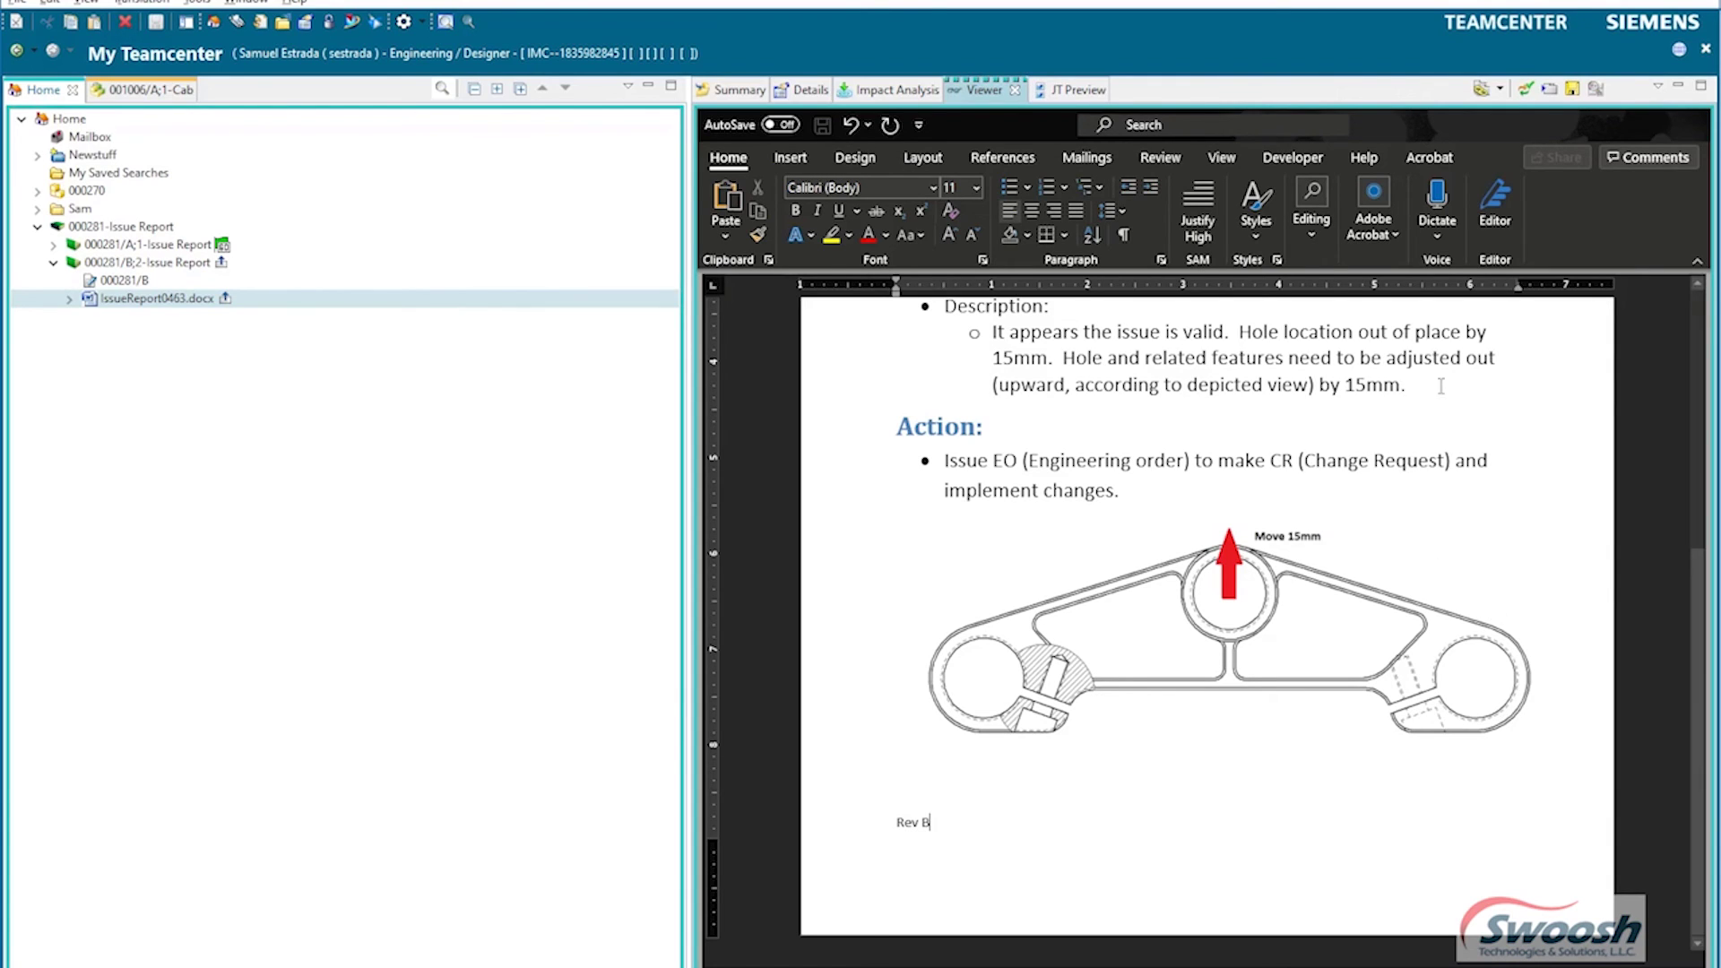
click(173, 264)
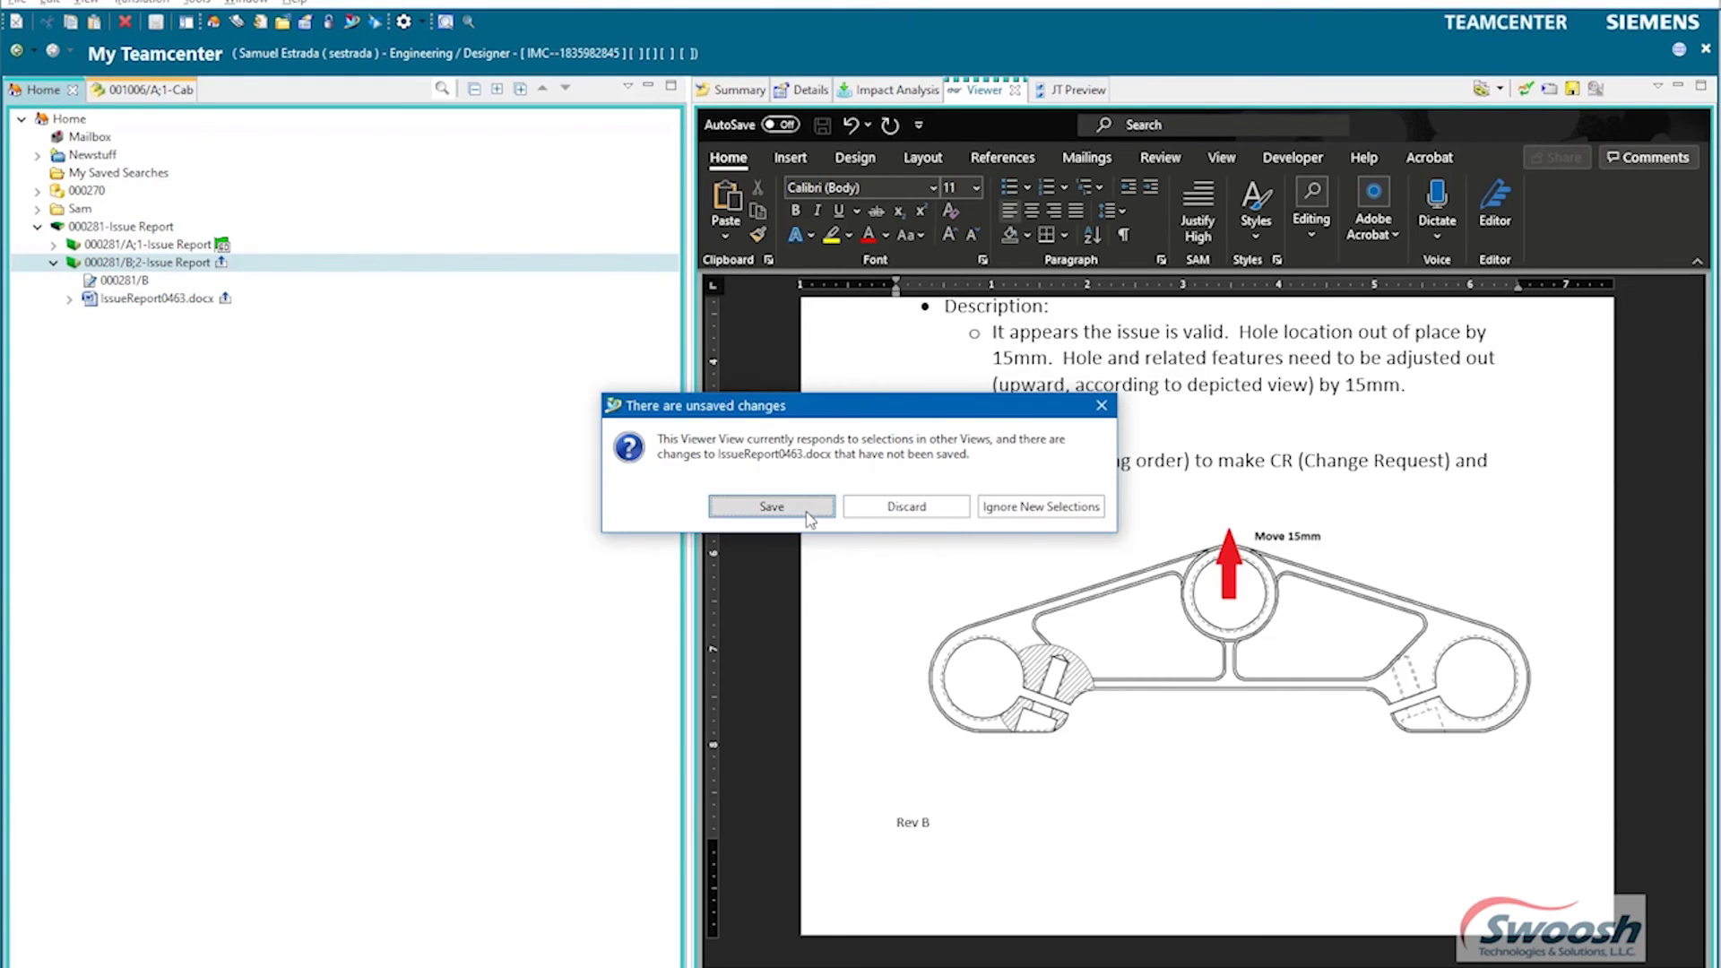
Step: Save the Word edits and check IssueReport0463.docx back into revision 000281/B;3
click(800, 515)
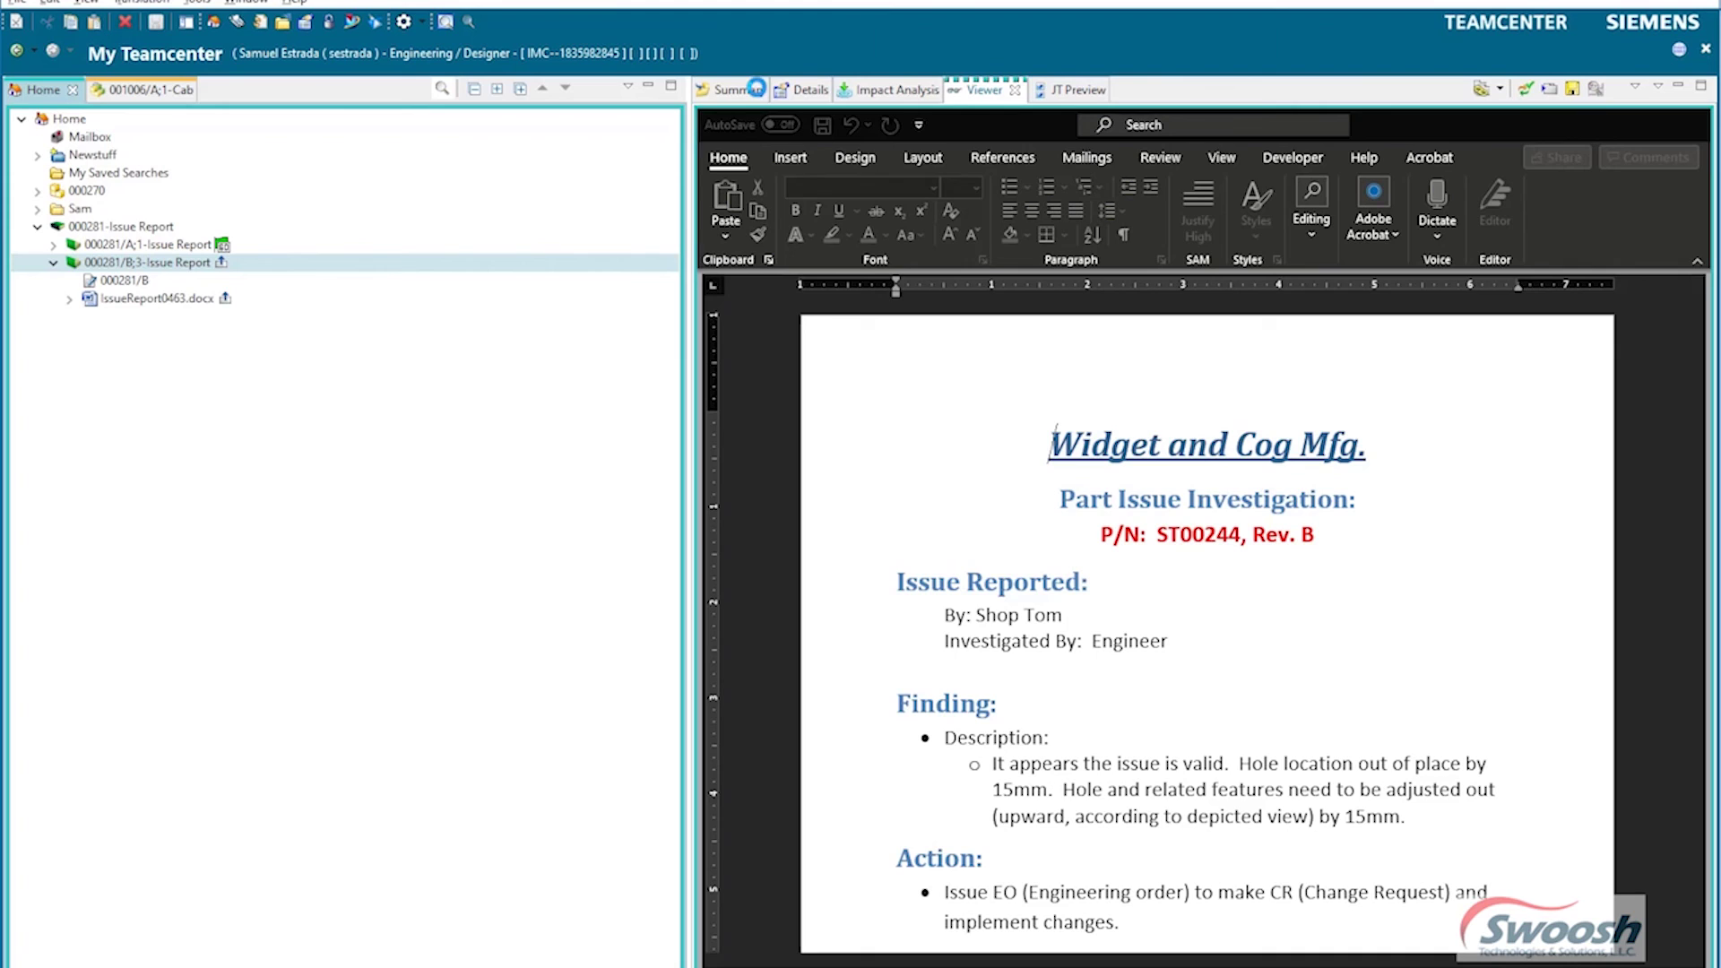
click(759, 92)
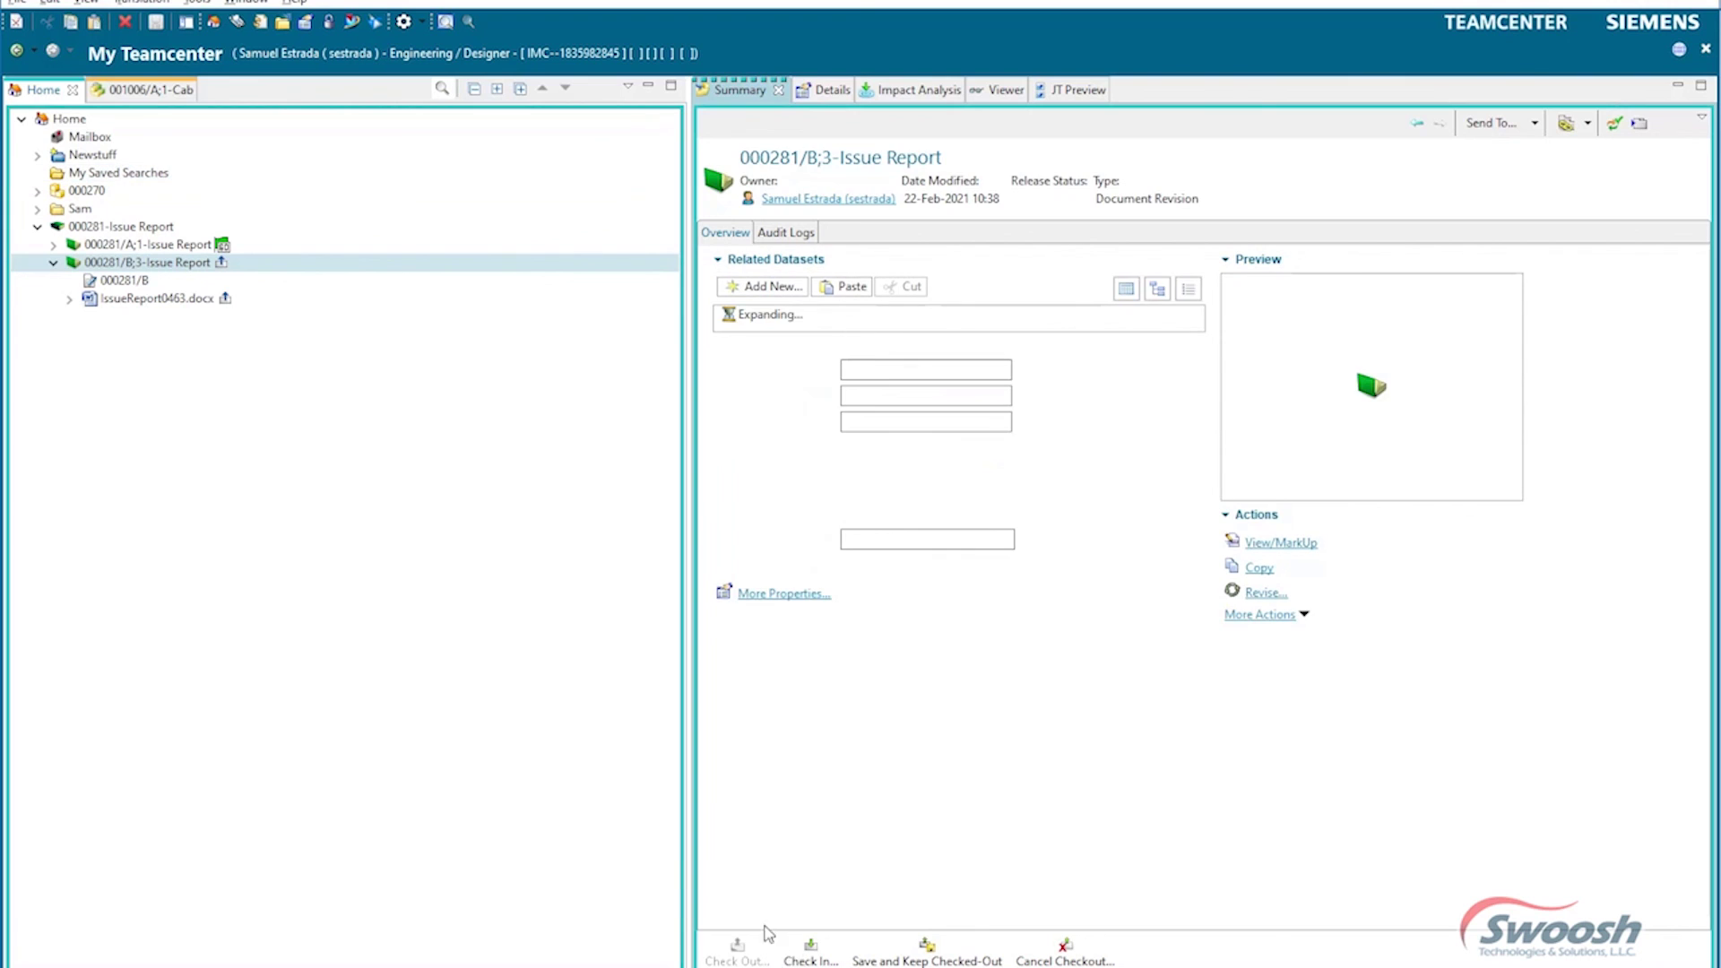
click(810, 951)
click(947, 542)
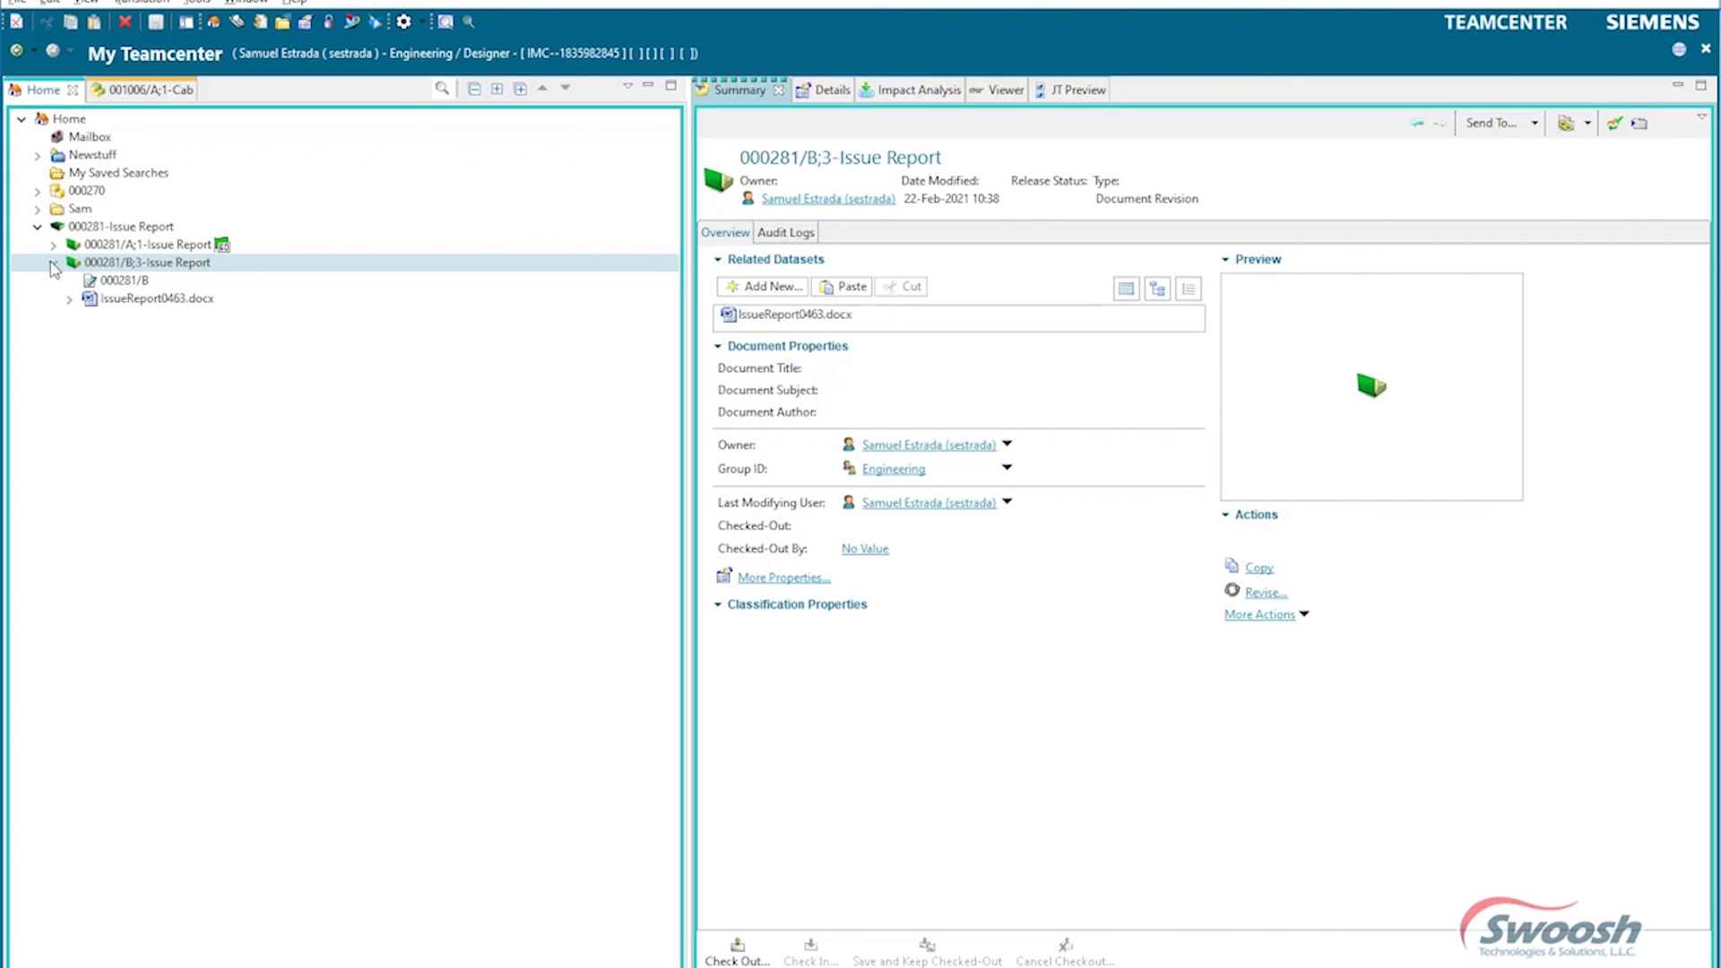
Step: Collapse the Issue Report B;3 node and show the 001006/D;1-Cab summary from the Cab item
click(52, 266)
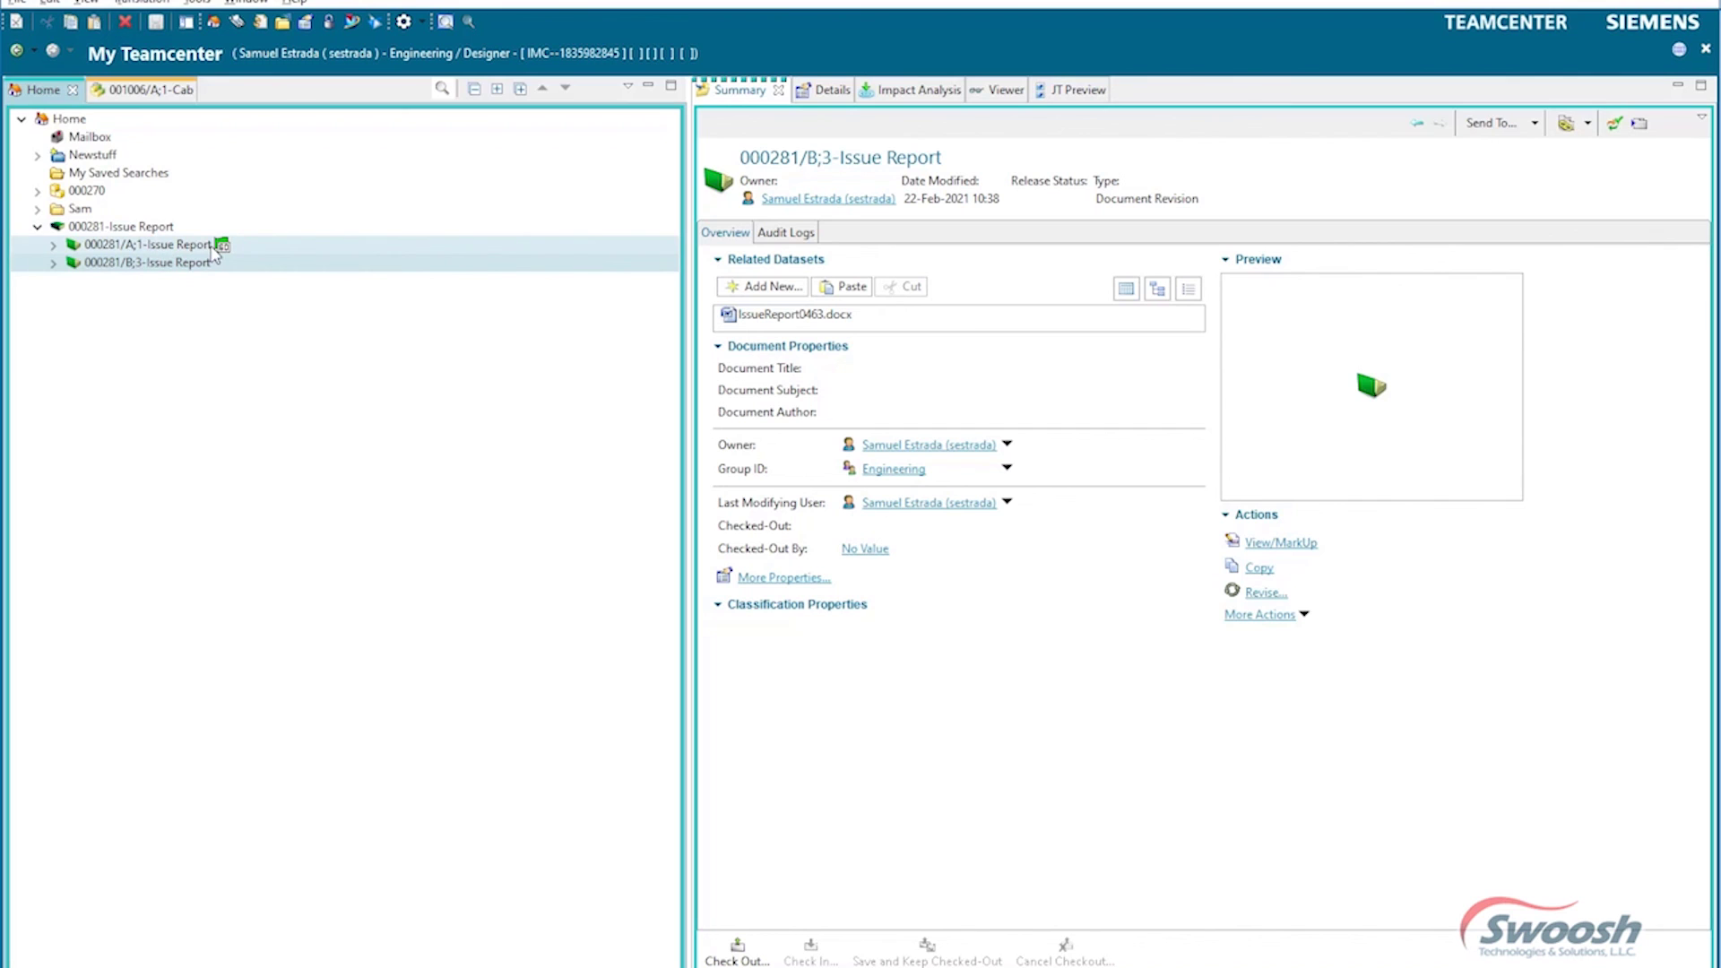
click(126, 93)
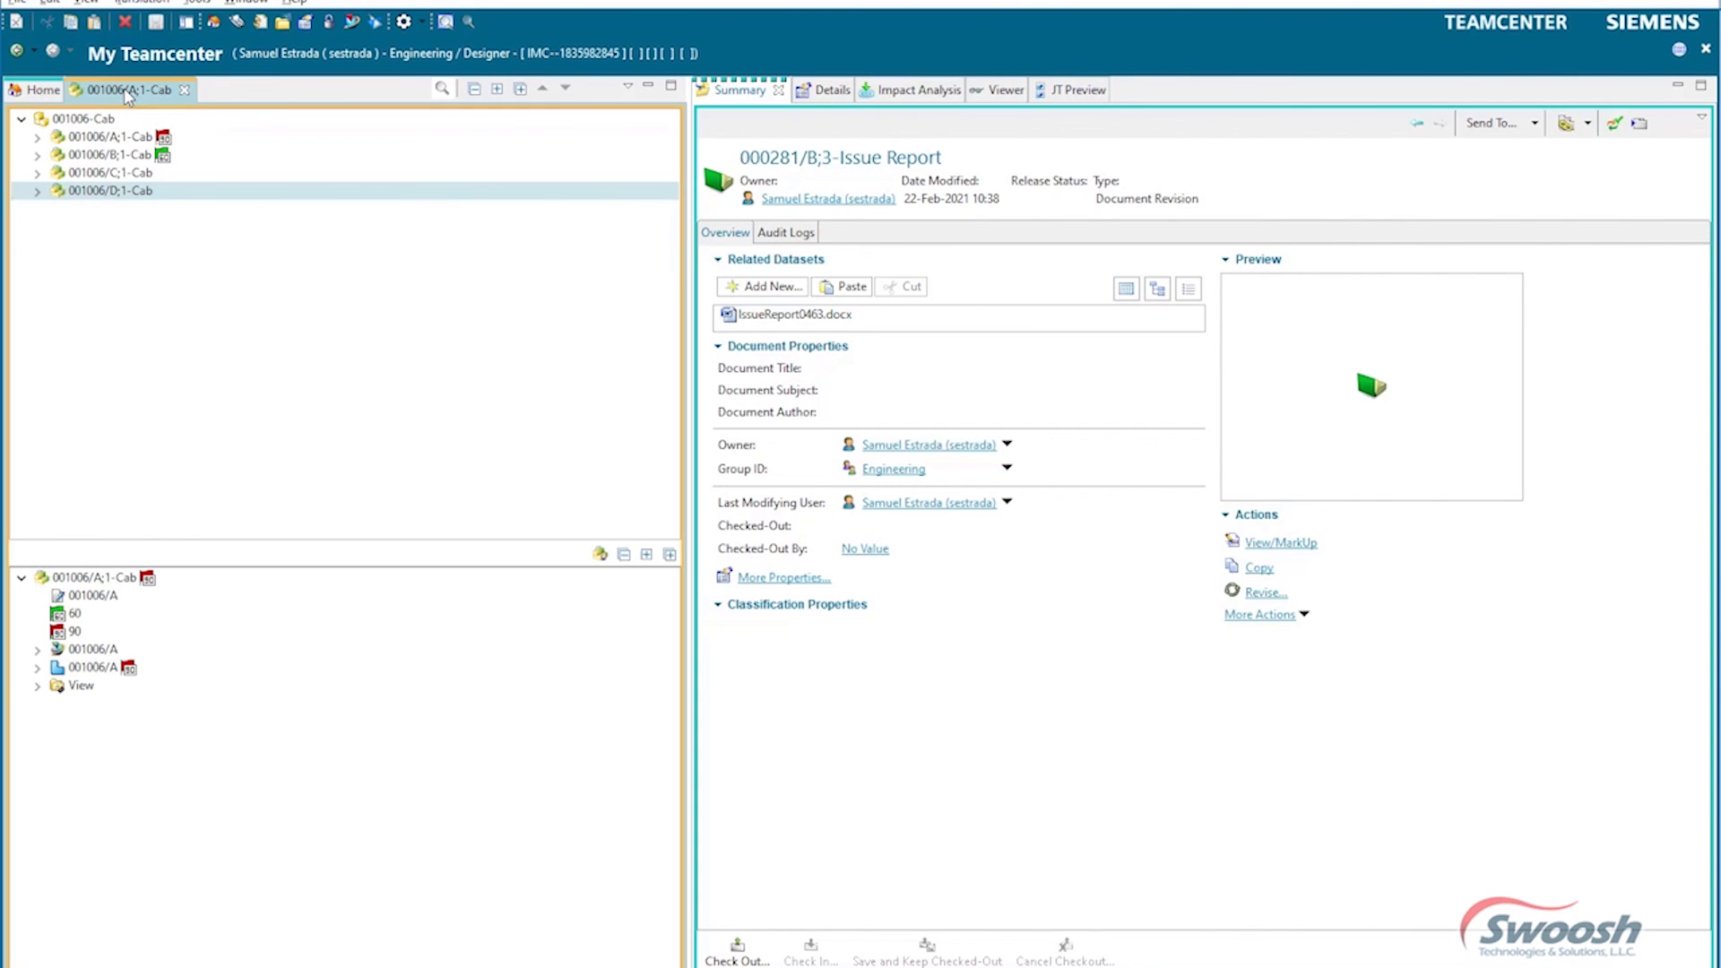
click(125, 191)
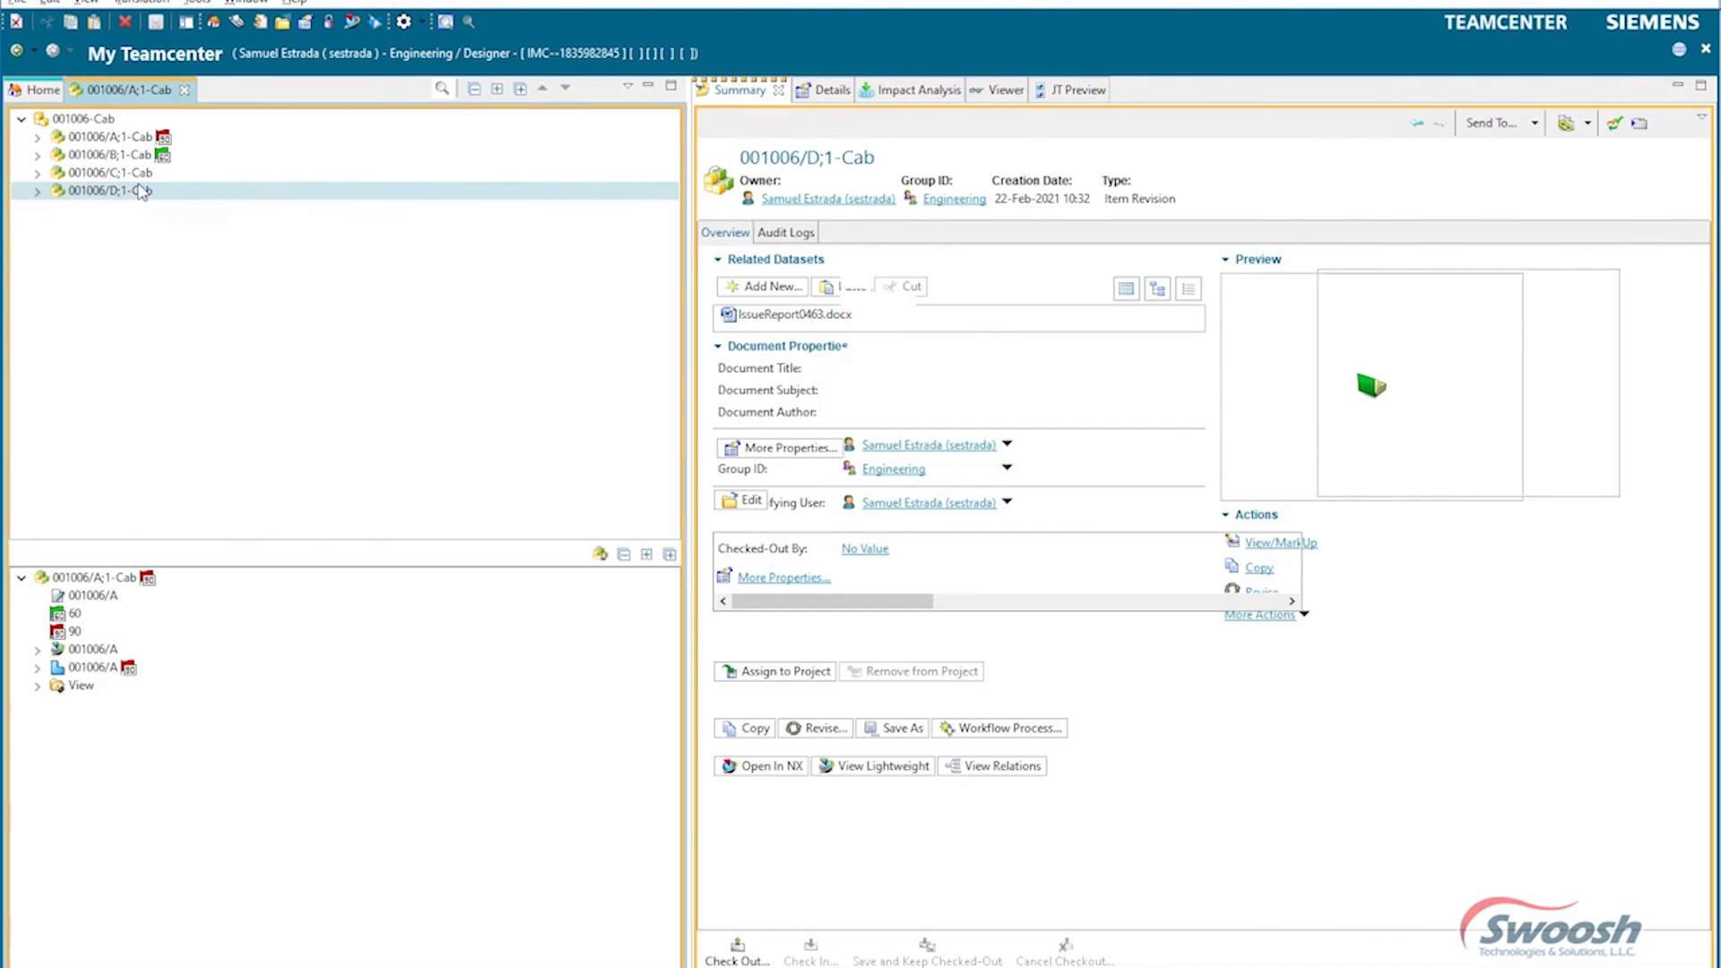